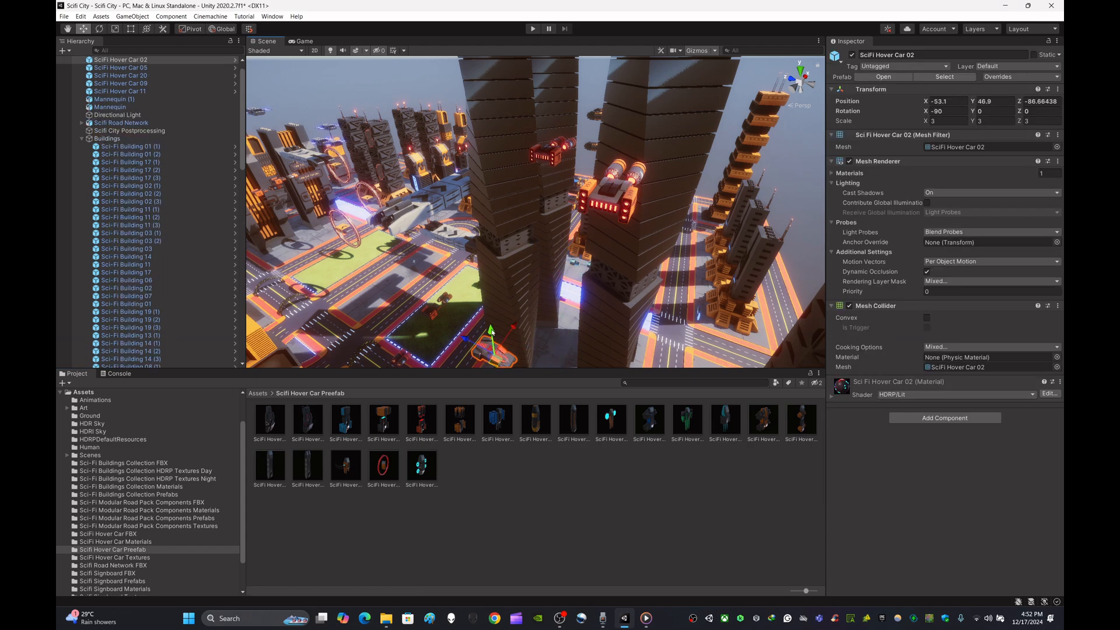
Step: Delete the selected SciFi Hover Car 02 and place a SciFi Hover Car 06 by the tall dark towers, raised to about Y 79.9
{"action": "key", "text": "Delete"}
{"action": "left_click", "coordinate": [460, 421]}
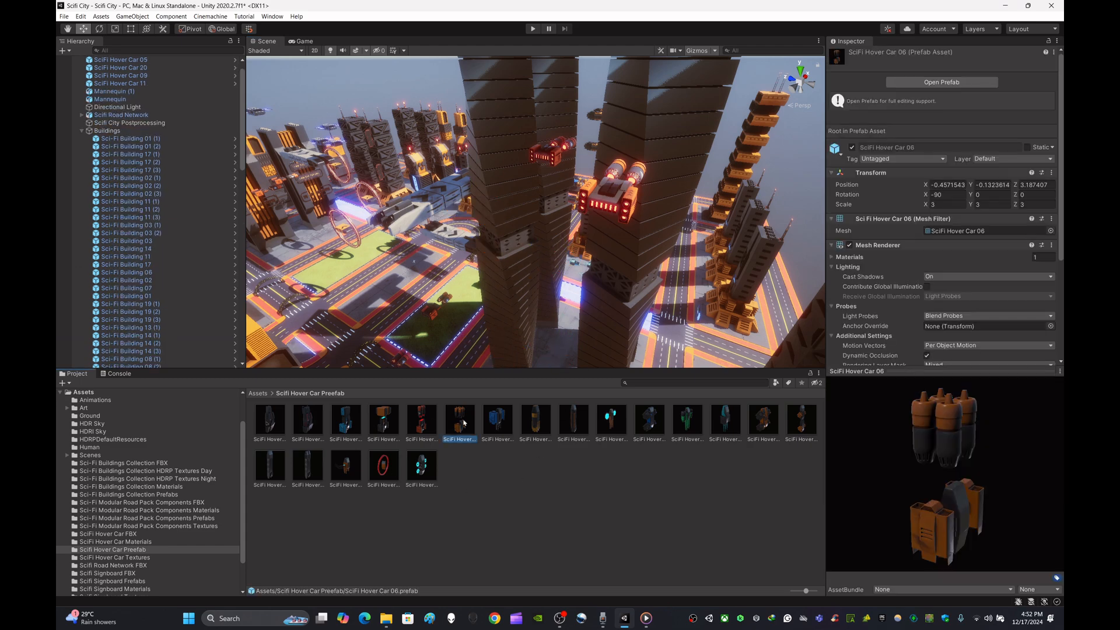
{"action": "left_click_drag", "start_coordinate": [678, 355], "coordinate": [712, 273]}
{"action": "right_click_drag", "start_coordinate": [737, 235], "coordinate": [755, 230]}
{"action": "right_click_drag", "start_coordinate": [614, 282], "coordinate": [715, 243]}
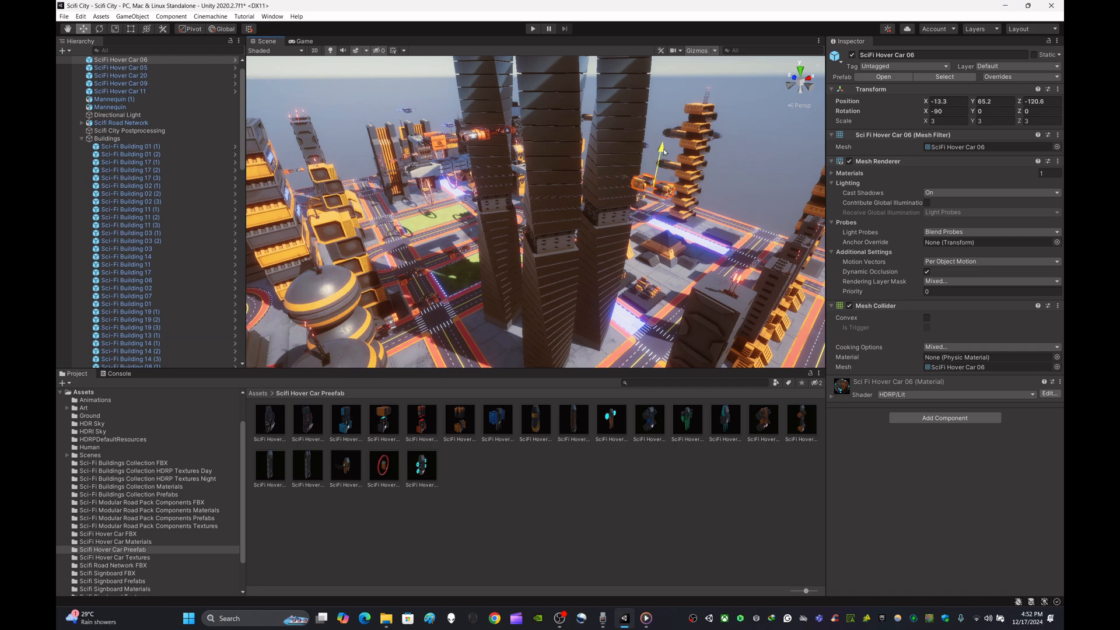
{"action": "left_click_drag", "start_coordinate": [664, 152], "coordinate": [663, 133]}
{"action": "right_click_drag", "start_coordinate": [663, 133], "coordinate": [509, 207]}
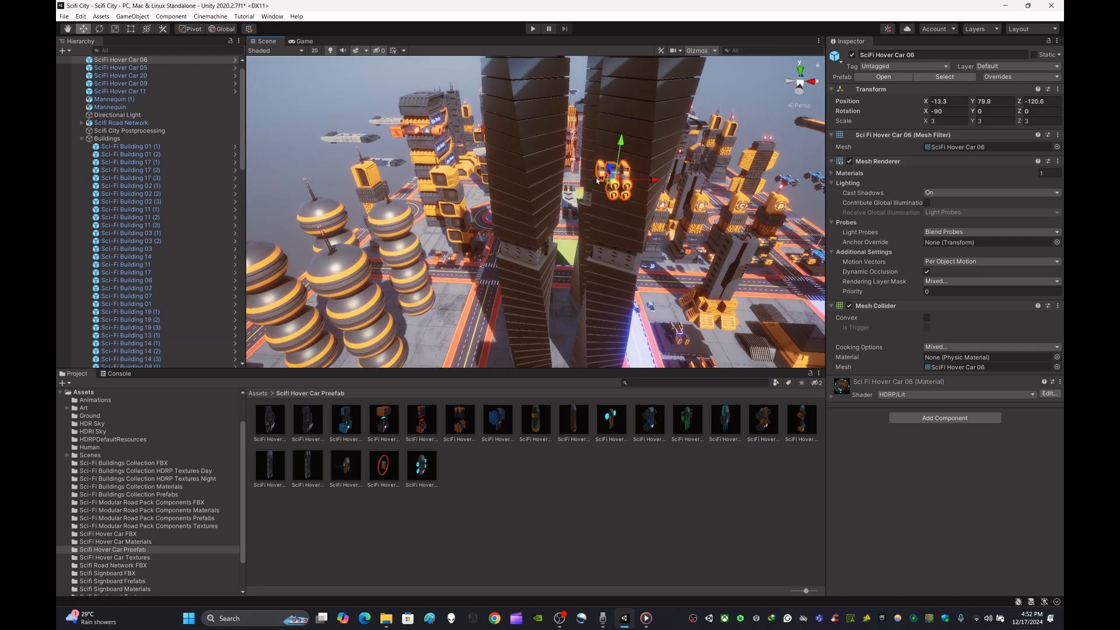
Step: Duplicate the SciFi Hover Car 06 twice near the towers, with the second copy at about X -0.65, Y 83.43
{"action": "key", "text": "ctrl+d"}
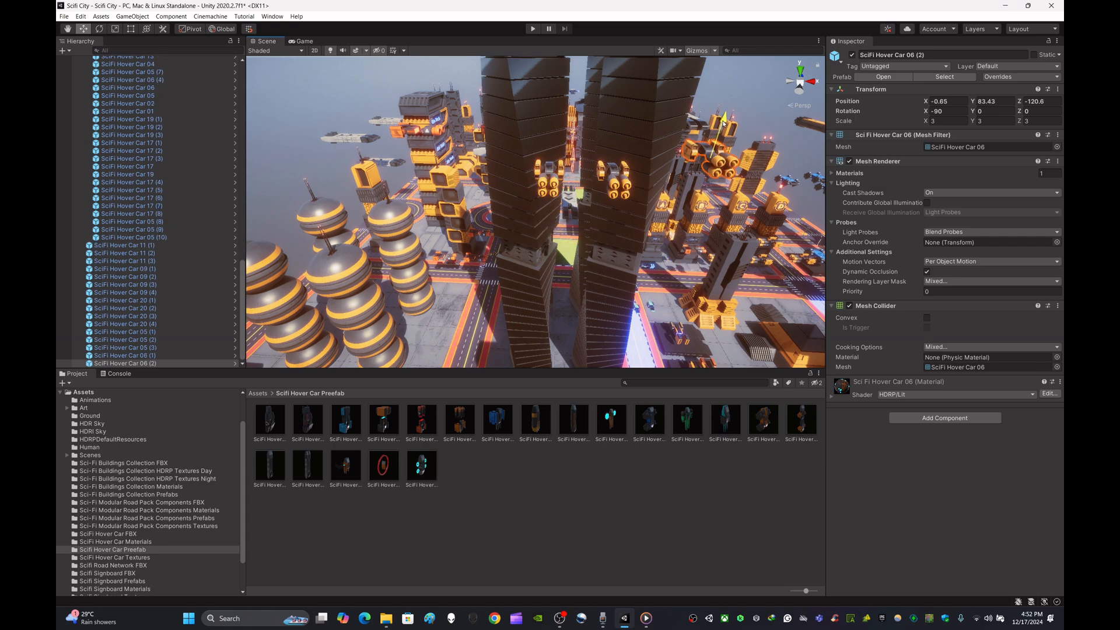
{"action": "key", "text": "Delete"}
Step: Collapse the Scifi Hover Car and Buildings groups and move SciFi Hover Car 11 (1) through 06 (2) into the Scifi Hover Car group
{"action": "scroll", "coordinate": [183, 243], "scroll_direction": "up", "scroll_amount": 10}
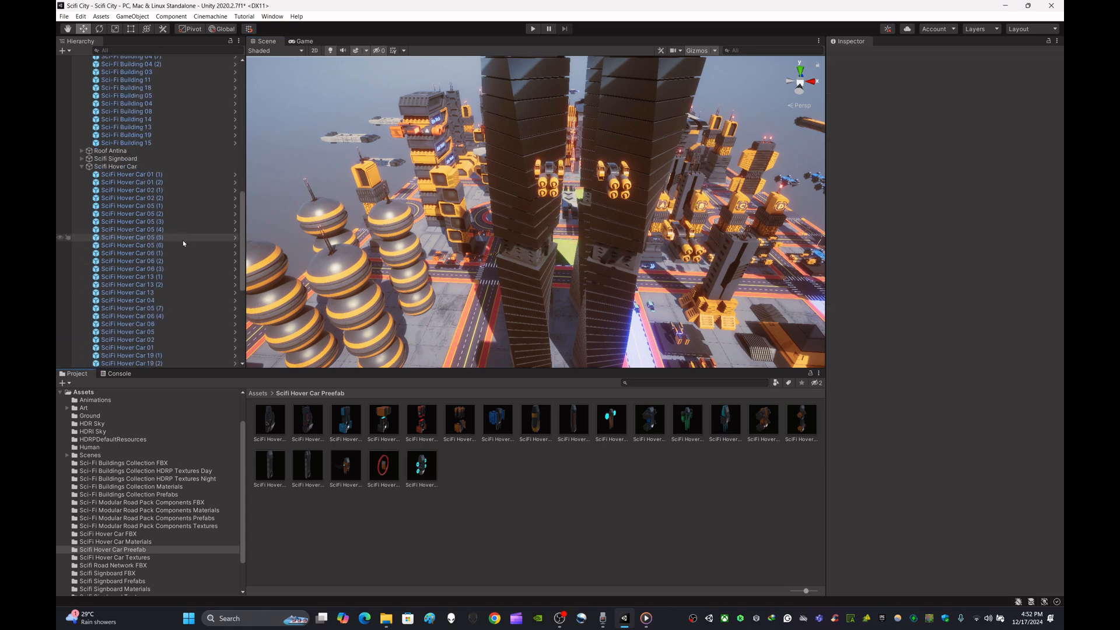
{"action": "left_click", "coordinate": [82, 168]}
{"action": "scroll", "coordinate": [146, 284], "scroll_direction": "up", "scroll_amount": 12}
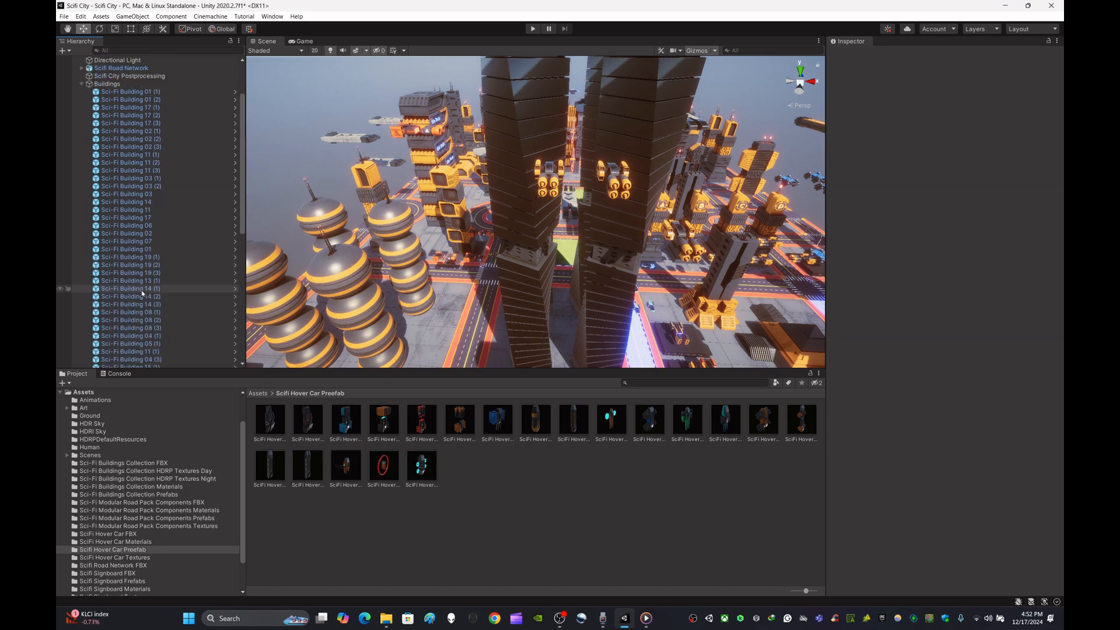
{"action": "left_click", "coordinate": [82, 84]}
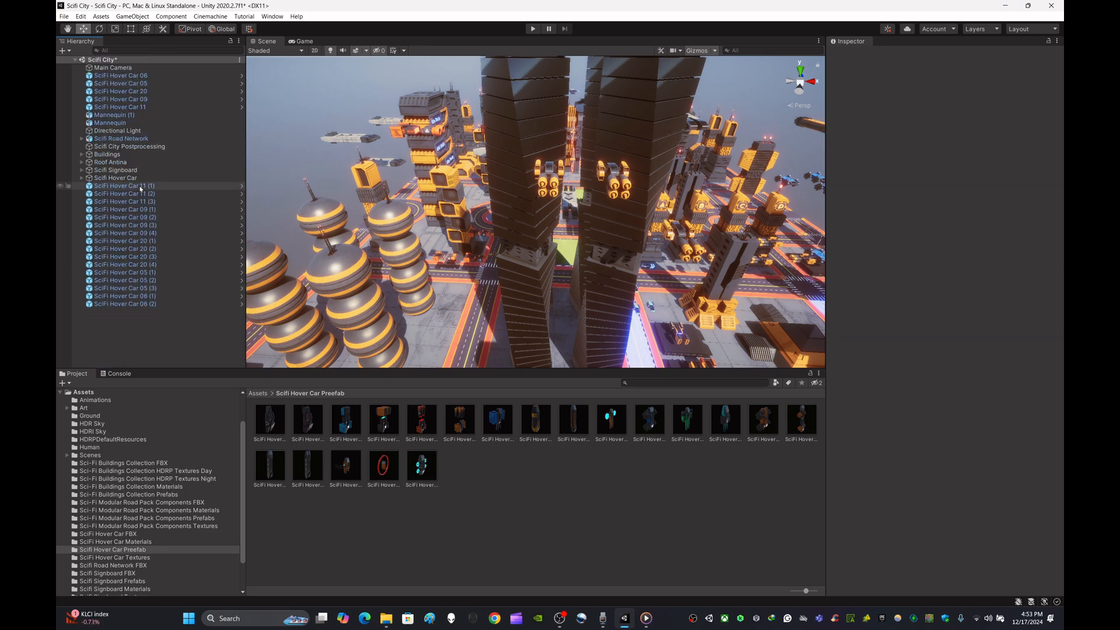
{"action": "left_click", "coordinate": [140, 186]}
{"action": "left_click", "coordinate": [124, 304], "text": "shift"}
{"action": "left_click_drag", "start_coordinate": [131, 182], "coordinate": [131, 181]}
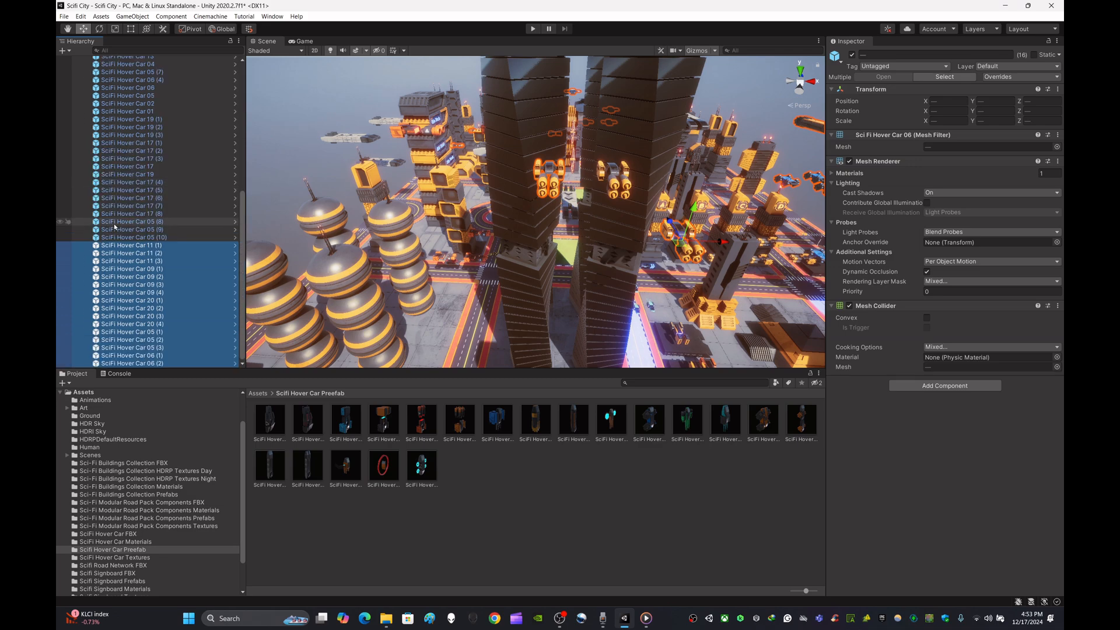
Step: Move the five loose SciFi Hover Cars 06, 05, 20, 09 and 11 into the Scifi Hover Car group
{"action": "scroll", "coordinate": [114, 225], "scroll_direction": "up", "scroll_amount": 10}
{"action": "left_click", "coordinate": [82, 178]}
{"action": "left_click", "coordinate": [119, 210]}
{"action": "left_click", "coordinate": [145, 106], "text": "shift"}
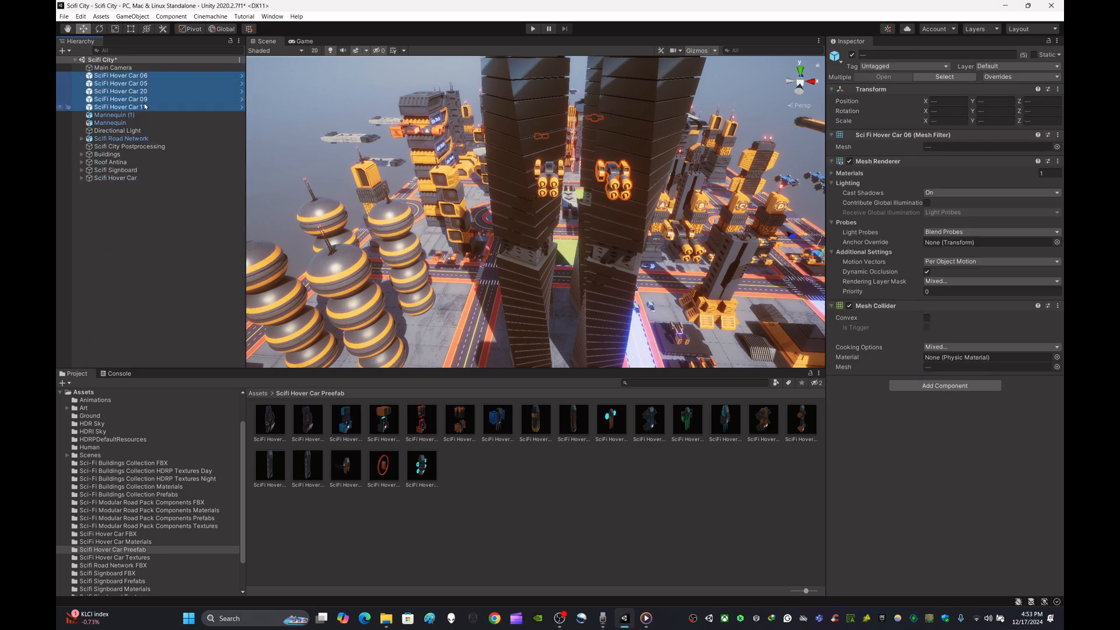
{"action": "left_click_drag", "start_coordinate": [131, 179], "coordinate": [132, 179]}
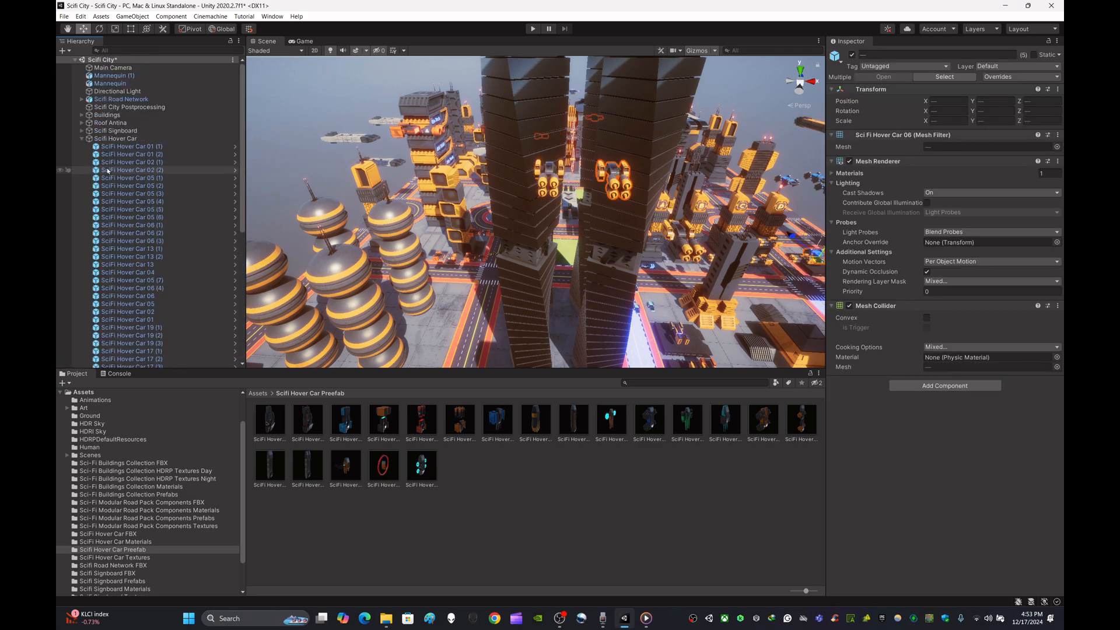
Step: Collapse the Scifi Hover Car group and delete both Mannequin objects from the scene
{"action": "left_click", "coordinate": [81, 139]}
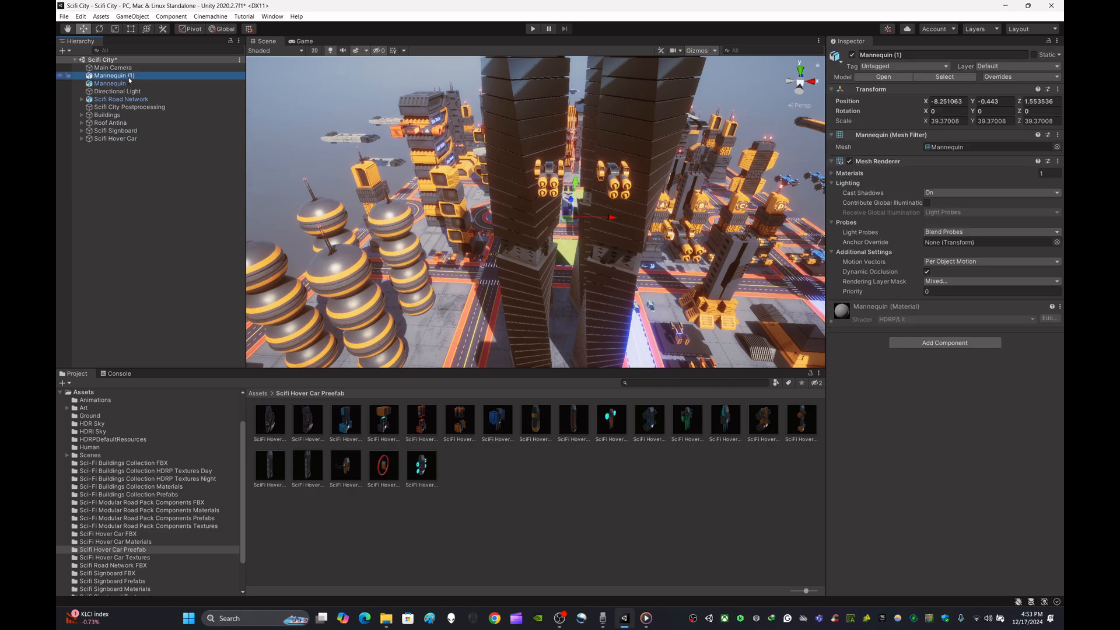
{"action": "key", "text": "Delete"}
Step: Duplicate a SciFi Hover Car 17 and move the selected pair of cars to Z -115.3 over the city
{"action": "right_click_drag", "start_coordinate": [559, 262], "coordinate": [354, 297]}
{"action": "left_click", "coordinate": [666, 132]}
{"action": "left_click", "coordinate": [630, 158], "text": "shift"}
{"action": "key", "text": "ctrl+d"}
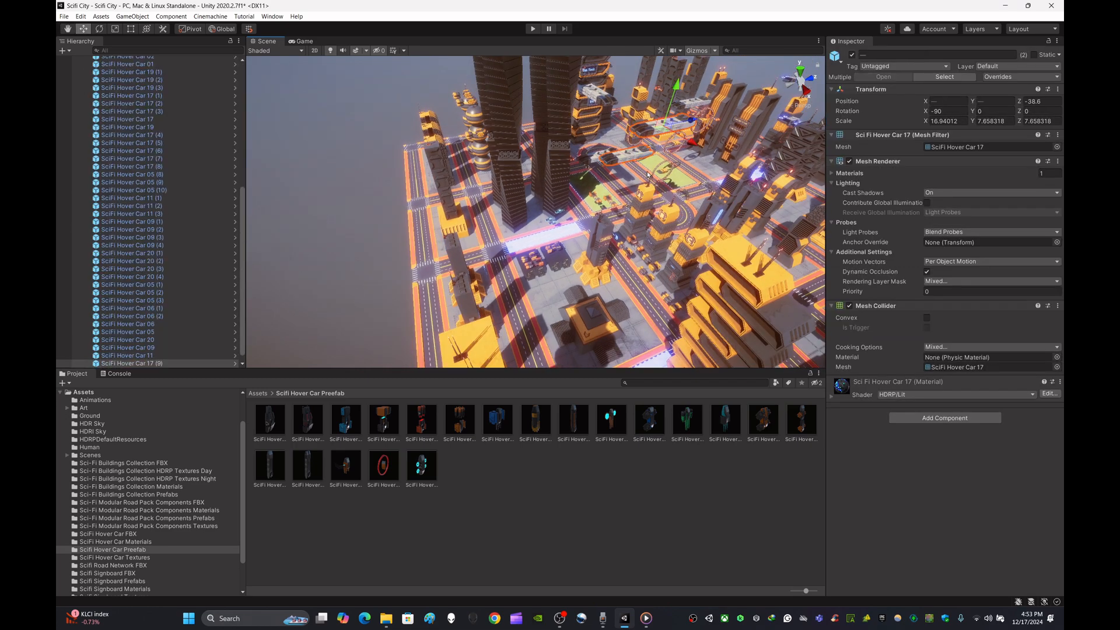
{"action": "left_click_drag", "start_coordinate": [721, 172], "coordinate": [757, 226]}
{"action": "left_click_drag", "start_coordinate": [800, 182], "coordinate": [578, 286]}
{"action": "right_click_drag", "start_coordinate": [578, 286], "coordinate": [592, 154]}
{"action": "scroll", "coordinate": [592, 154], "scroll_direction": "down", "scroll_amount": 5}
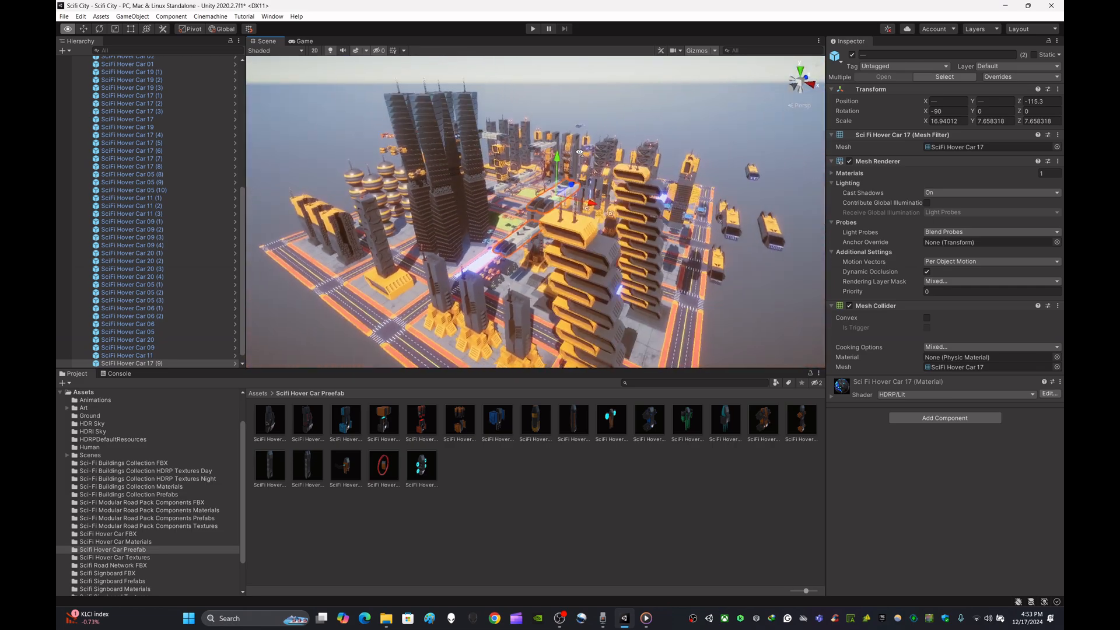
{"action": "left_click", "coordinate": [623, 502]}
Step: Place another SciFi Hover Car 17 copy at X 31, Y 72.7, Z -115.3 and set its Y rotation to 180
{"action": "right_click_drag", "start_coordinate": [714, 265], "coordinate": [665, 273]}
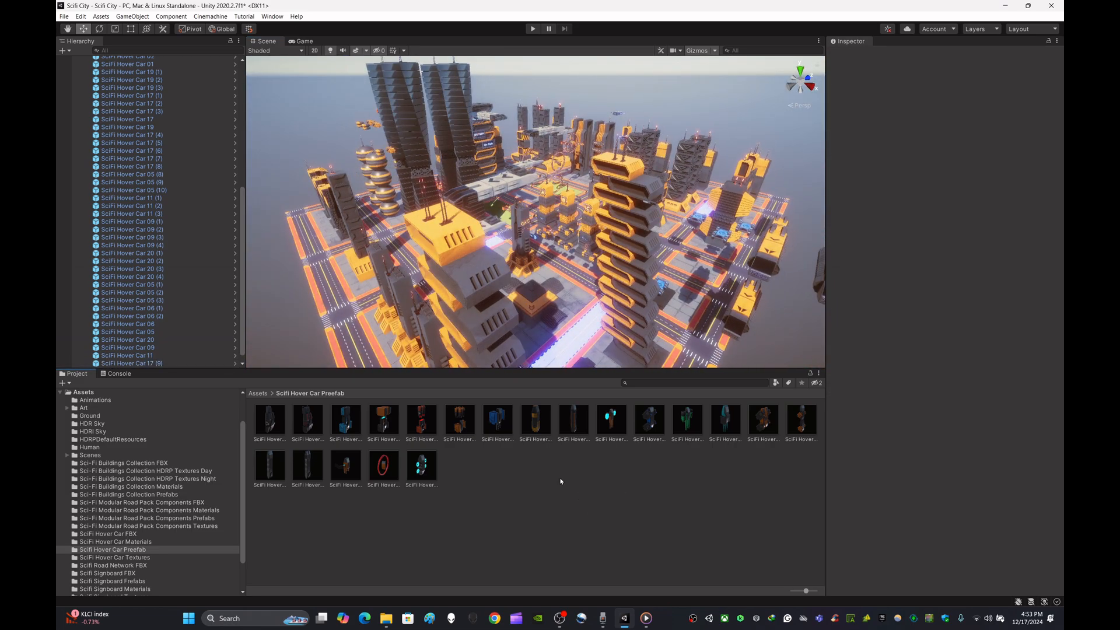
{"action": "left_click", "coordinate": [503, 183]}
{"action": "right_click_drag", "start_coordinate": [502, 183], "coordinate": [671, 226]}
{"action": "left_click_drag", "start_coordinate": [615, 200], "coordinate": [532, 211]}
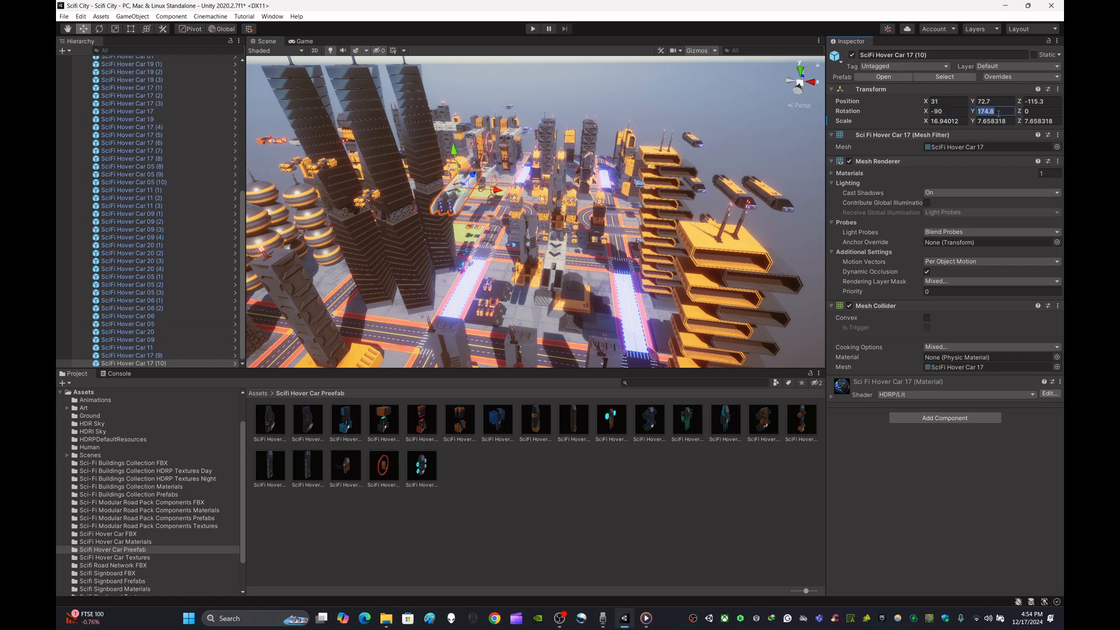
{"action": "left_click", "coordinate": [543, 487]}
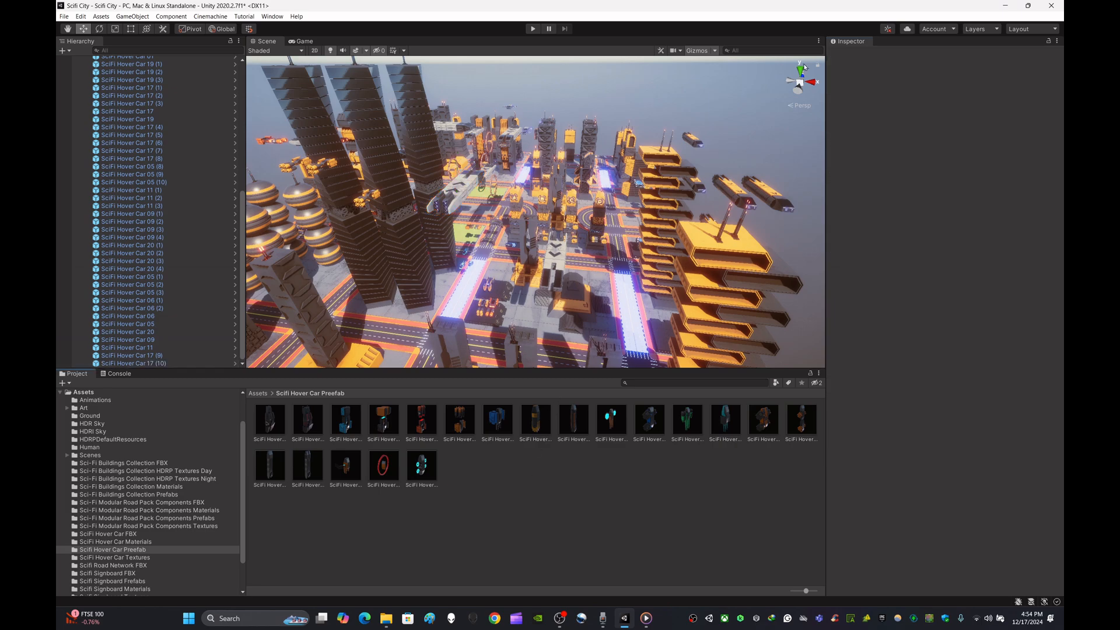
Step: Maximize the Scene view and lower the rotated white hover car beside the tall dark towers
{"action": "left_click", "coordinate": [818, 42]}
{"action": "left_click", "coordinate": [839, 51]}
{"action": "right_click_drag", "start_coordinate": [633, 178], "coordinate": [553, 193]}
{"action": "key", "text": "w"}
{"action": "left_click", "coordinate": [553, 193]}
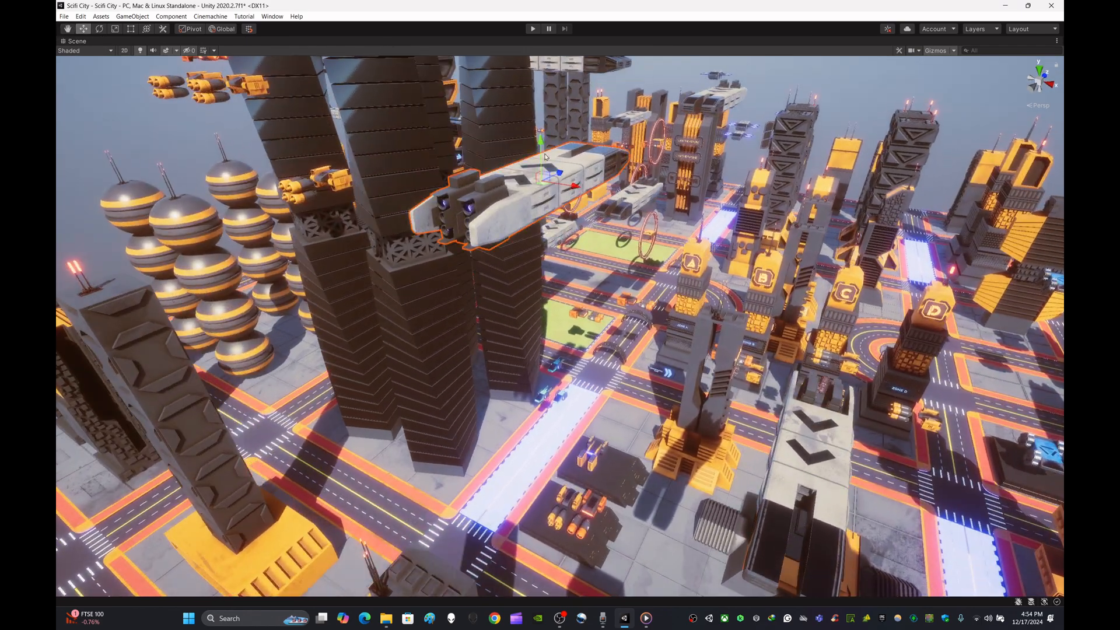
{"action": "left_click_drag", "start_coordinate": [547, 145], "coordinate": [556, 182]}
Step: Duplicate the lowered hover car twice, placing the last copy at about X 23.85, Y 73.74, Z -91.82, and restore the normal layout
{"action": "key", "text": "ctrl+d"}
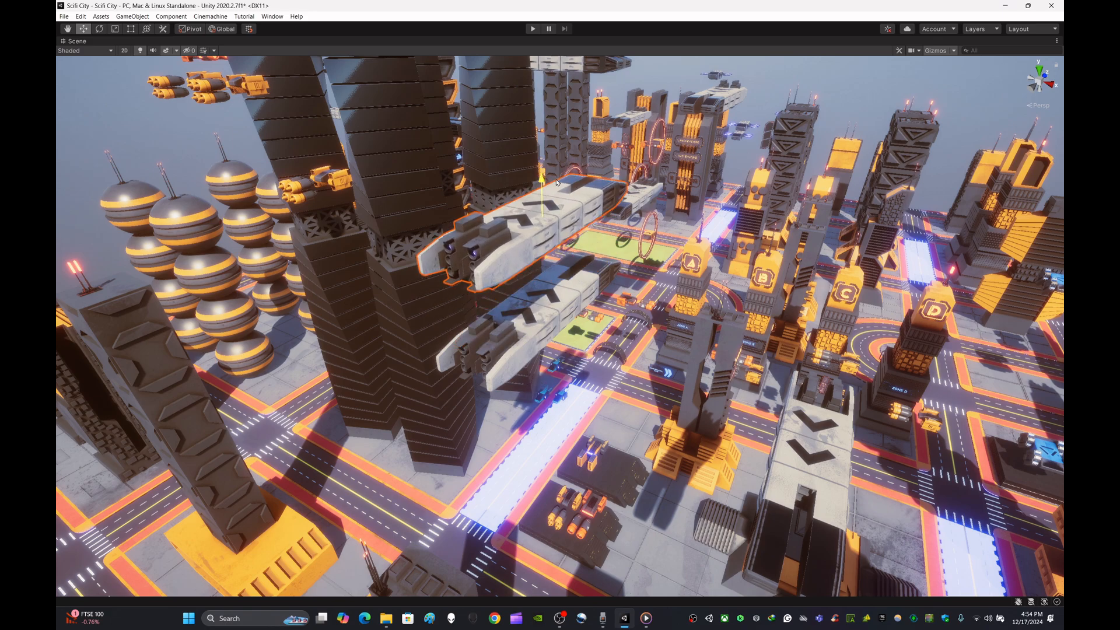
{"action": "left_click_drag", "start_coordinate": [574, 224], "coordinate": [523, 211]}
{"action": "key", "text": "ctrl+d"}
{"action": "left_click_drag", "start_coordinate": [489, 172], "coordinate": [601, 128]}
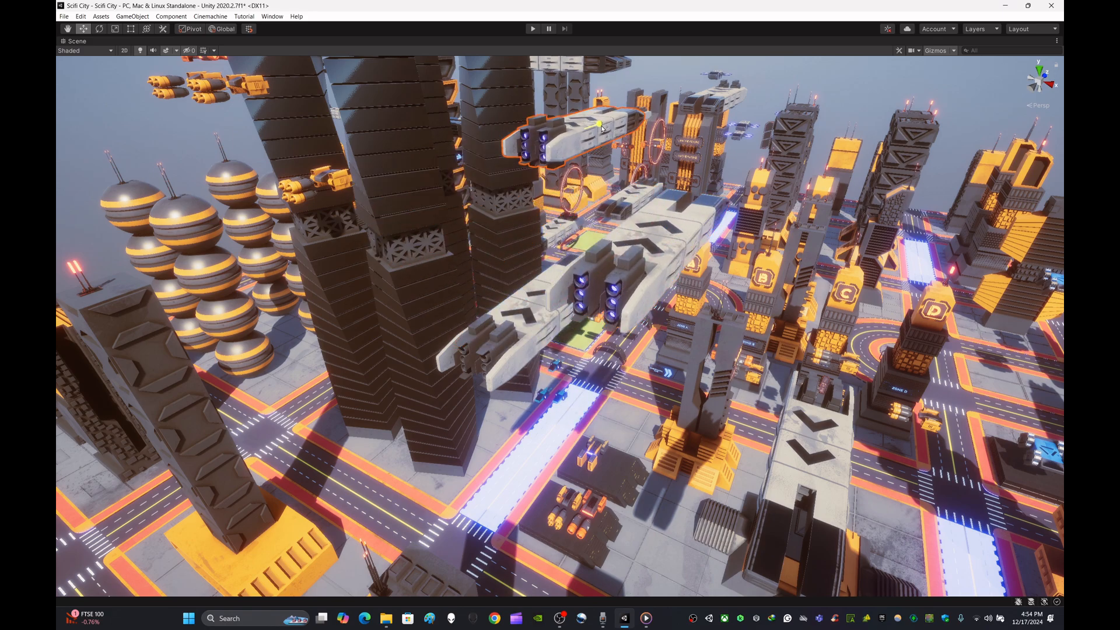
{"action": "right_click_drag", "start_coordinate": [768, 272], "coordinate": [670, 363]}
{"action": "left_click", "coordinate": [1056, 41]}
{"action": "left_click", "coordinate": [979, 47]}
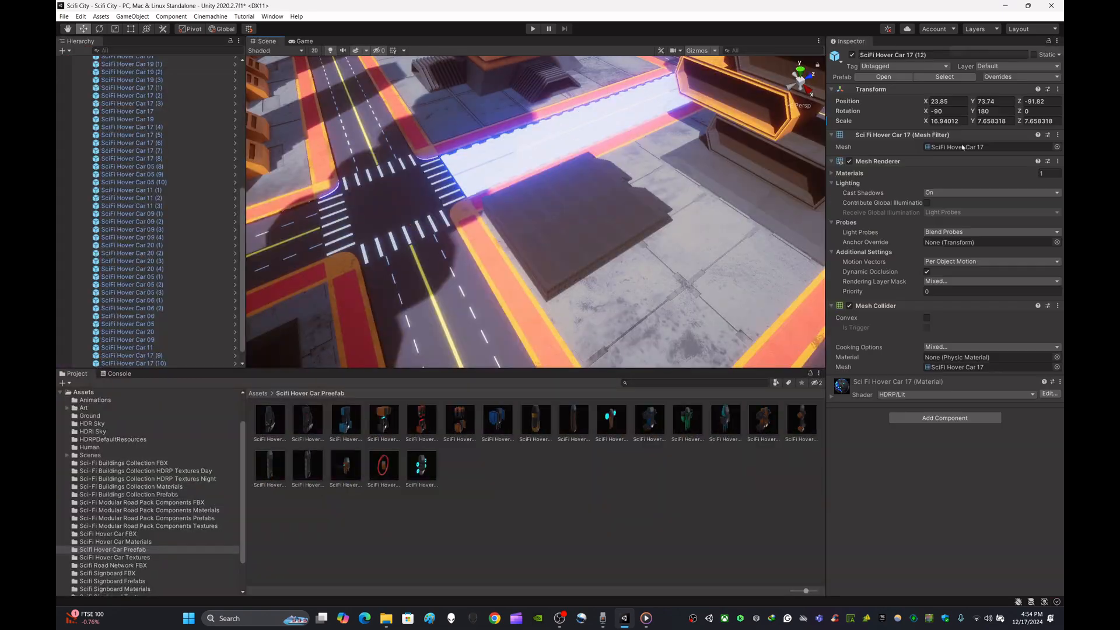
Step: Add a SciFi Hover Car 03 to the scene
{"action": "left_click_drag", "start_coordinate": [514, 255], "coordinate": [586, 165]}
{"action": "left_click", "coordinate": [616, 297]}
{"action": "right_click_drag", "start_coordinate": [620, 263], "coordinate": [392, 172]}
{"action": "left_click", "coordinate": [415, 123]}
{"action": "left_click_drag", "start_coordinate": [398, 82], "coordinate": [399, 104]}
{"action": "left_click_drag", "start_coordinate": [403, 116], "coordinate": [443, 183], "text": "alt"}
{"action": "left_click", "coordinate": [442, 182]}
{"action": "left_click", "coordinate": [442, 183]}
Step: Place a SciFi Hover Car 04 on the empty concrete plot and duplicate it twice in a row, ending at about X -13.7
{"action": "right_click_drag", "start_coordinate": [594, 212], "coordinate": [478, 237]}
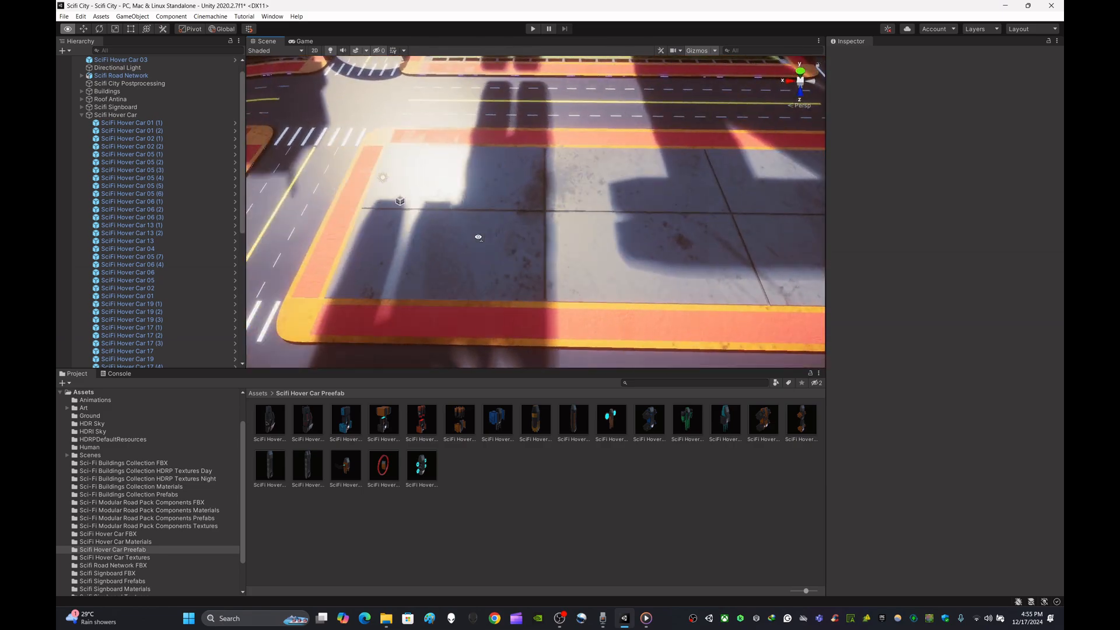
{"action": "left_click_drag", "start_coordinate": [383, 427], "coordinate": [412, 167]}
{"action": "key", "text": "ctrl+d"}
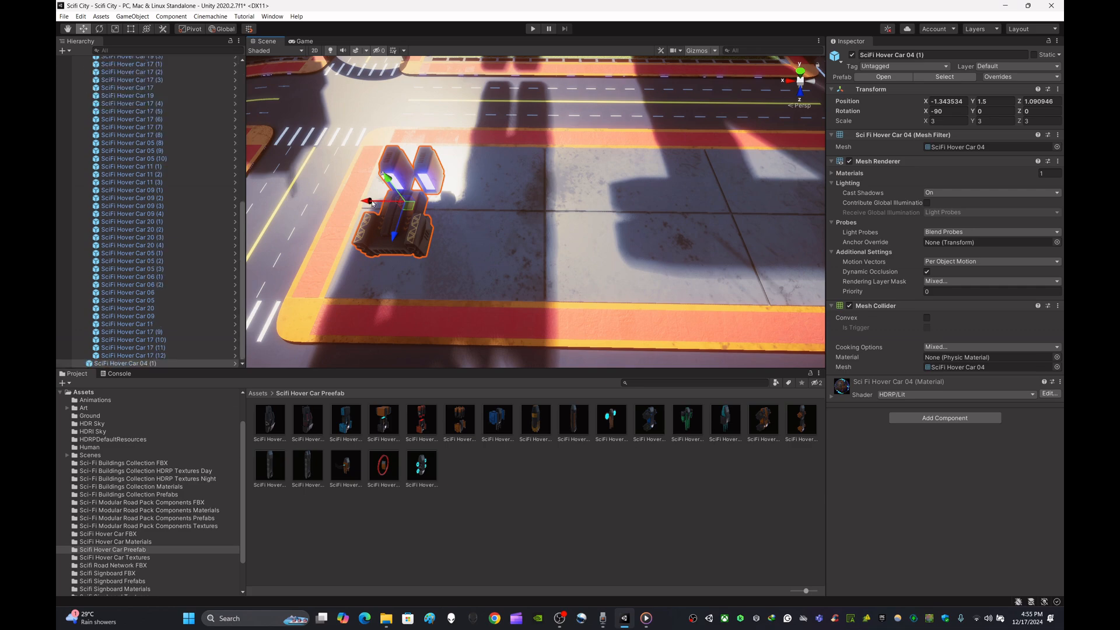
{"action": "left_click_drag", "start_coordinate": [368, 201], "coordinate": [529, 204]}
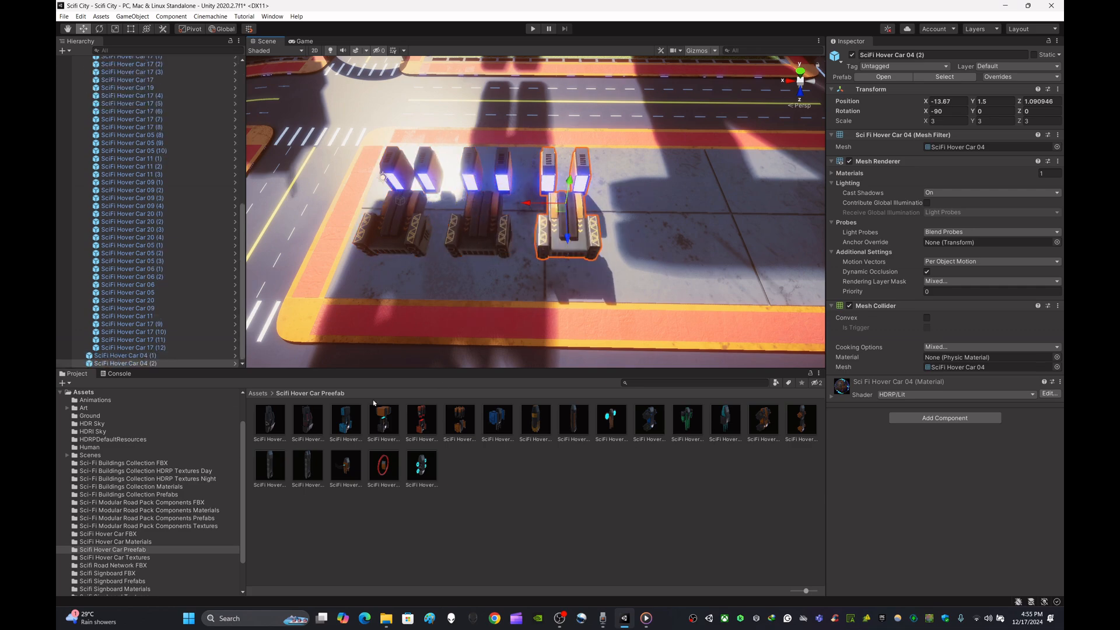
Step: Place a SciFi Hover Car 02 beside the parked row at about X -23.8, Z 1.72, and duplicate it twice, ending at about X -34.35
{"action": "left_click", "coordinate": [309, 420]}
{"action": "left_click_drag", "start_coordinate": [691, 239], "coordinate": [722, 165]}
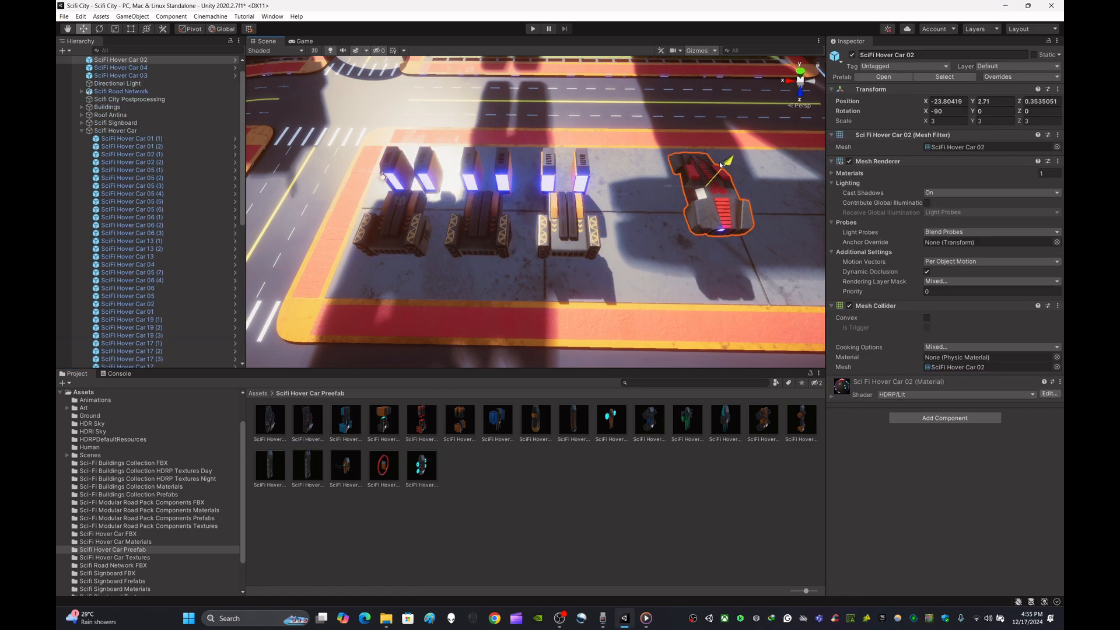
{"action": "left_click_drag", "start_coordinate": [719, 219], "coordinate": [721, 235]}
{"action": "key", "text": "d"}
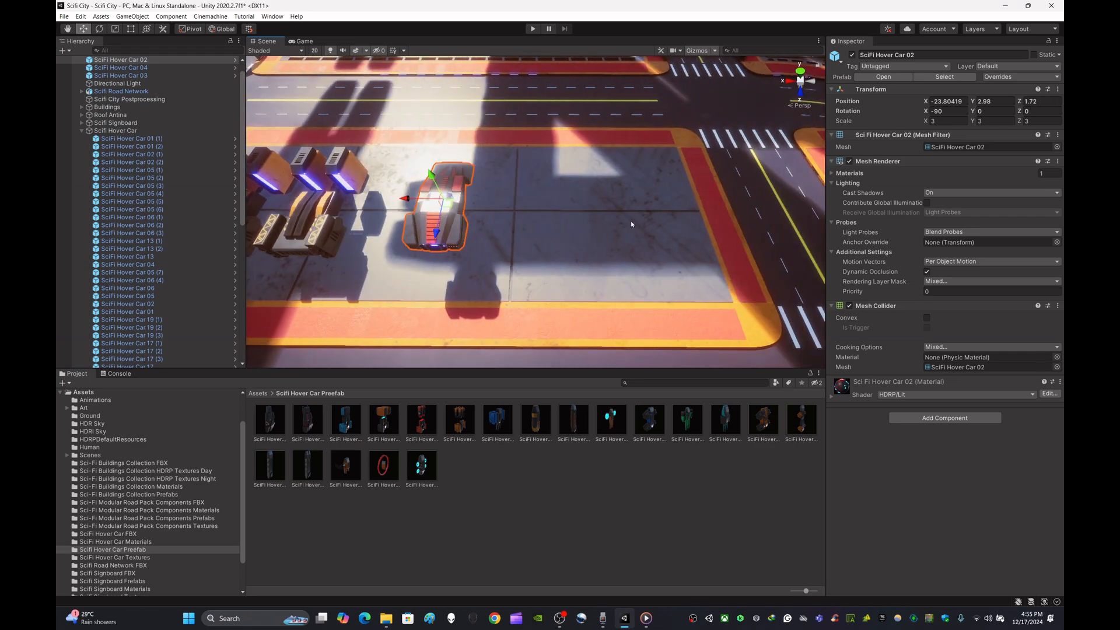
{"action": "key", "text": "ctrl+d"}
{"action": "left_click_drag", "start_coordinate": [413, 205], "coordinate": [554, 193]}
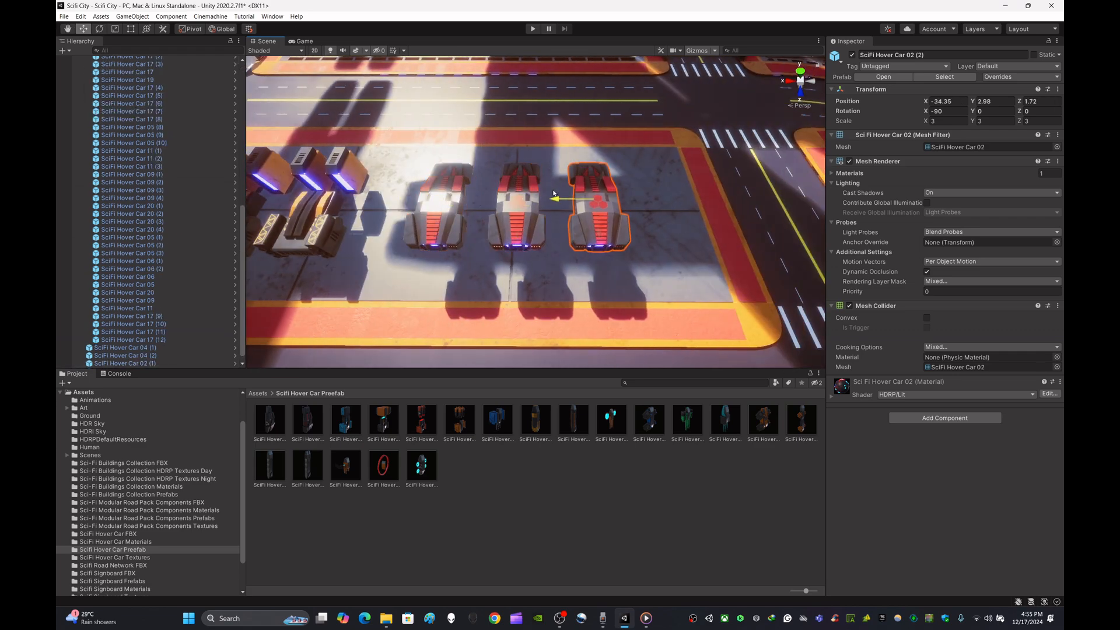
Step: Add a SciFi Hover Car 06 to the free end of the parked row on the concrete plot
{"action": "left_click", "coordinate": [423, 421]}
{"action": "left_click_drag", "start_coordinate": [470, 421], "coordinate": [699, 216]}
{"action": "right_click_drag", "start_coordinate": [693, 262], "coordinate": [328, 126]}
{"action": "right_click_drag", "start_coordinate": [421, 164], "coordinate": [808, 73]}
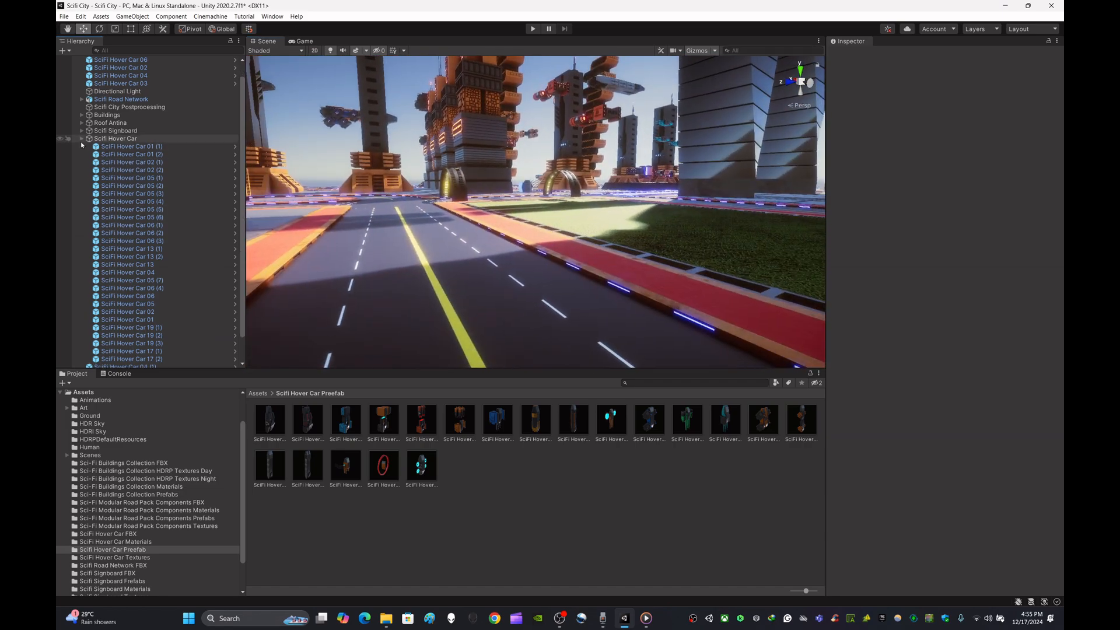
Step: Move SciFi Hover Car 04 (1), 04 (2), 02 (1) and 02 (2) into the collapsed Scifi Hover Car group
{"action": "left_click", "coordinate": [82, 139]}
{"action": "left_click", "coordinate": [126, 162]}
{"action": "left_click", "coordinate": [159, 185], "text": "shift"}
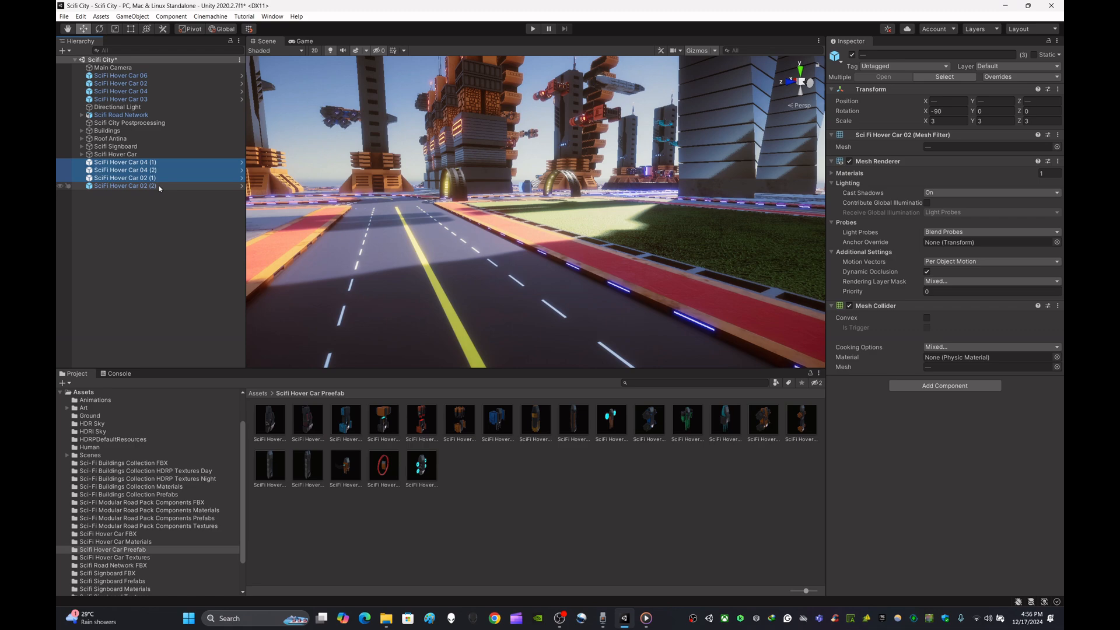
{"action": "left_click_drag", "start_coordinate": [132, 157], "coordinate": [132, 155]}
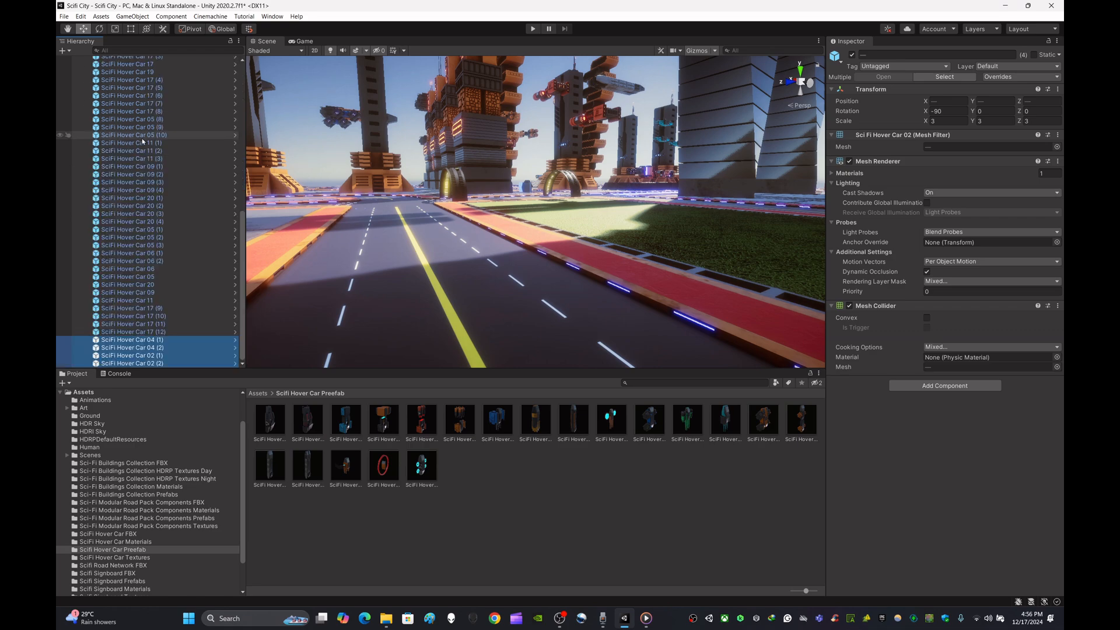
Step: Move the remaining loose SciFi Hover Cars 06, 02, 04 and 03 into the Scifi Hover Car group
{"action": "scroll", "coordinate": [128, 140], "scroll_direction": "up", "scroll_amount": 10}
{"action": "left_click", "coordinate": [81, 155]}
{"action": "left_click", "coordinate": [108, 228]}
{"action": "left_click", "coordinate": [148, 76]}
{"action": "left_click", "coordinate": [149, 83], "text": "shift"}
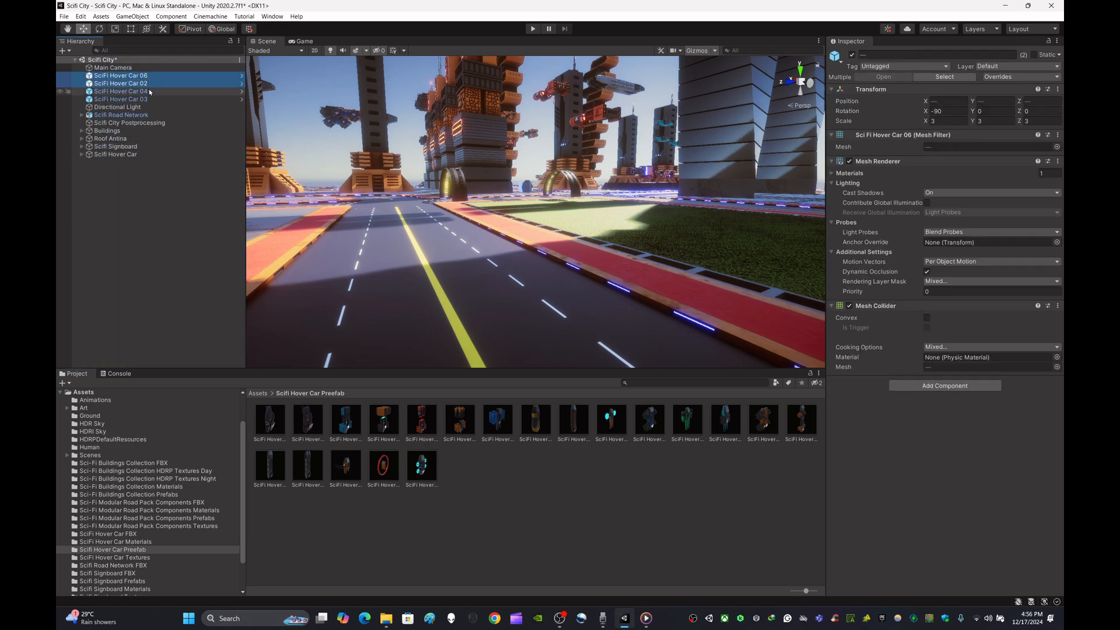
{"action": "left_click_drag", "start_coordinate": [135, 156], "coordinate": [135, 156]}
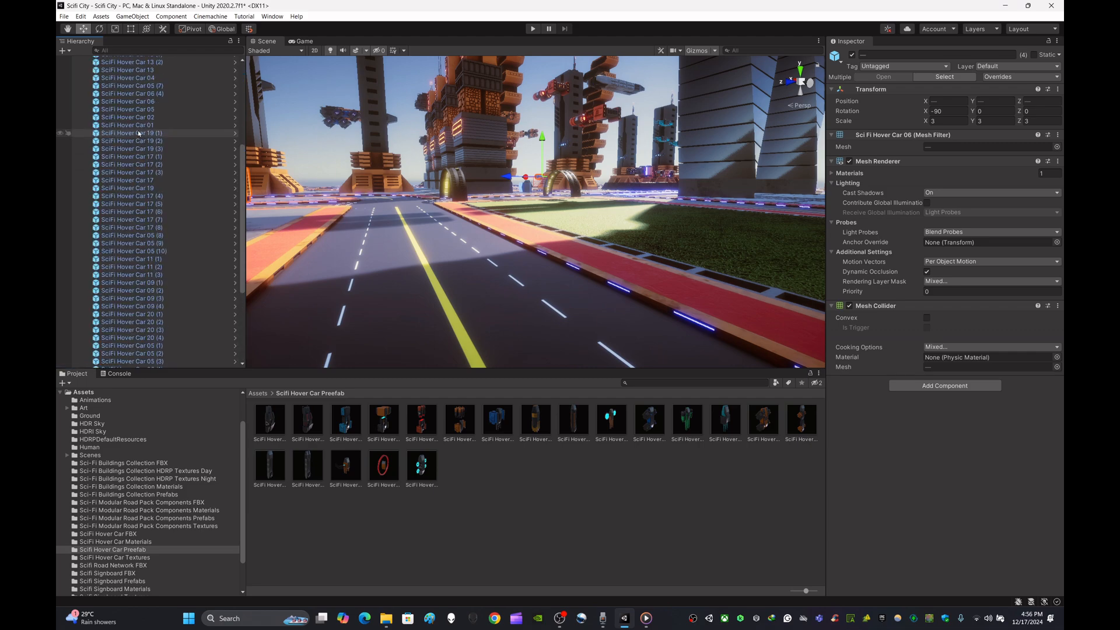
Step: Save the scene with the Scifi Hover Car group collapsed and return the project browser to the Assets root folder
{"action": "left_click", "coordinate": [82, 123]}
{"action": "left_click", "coordinate": [113, 208]}
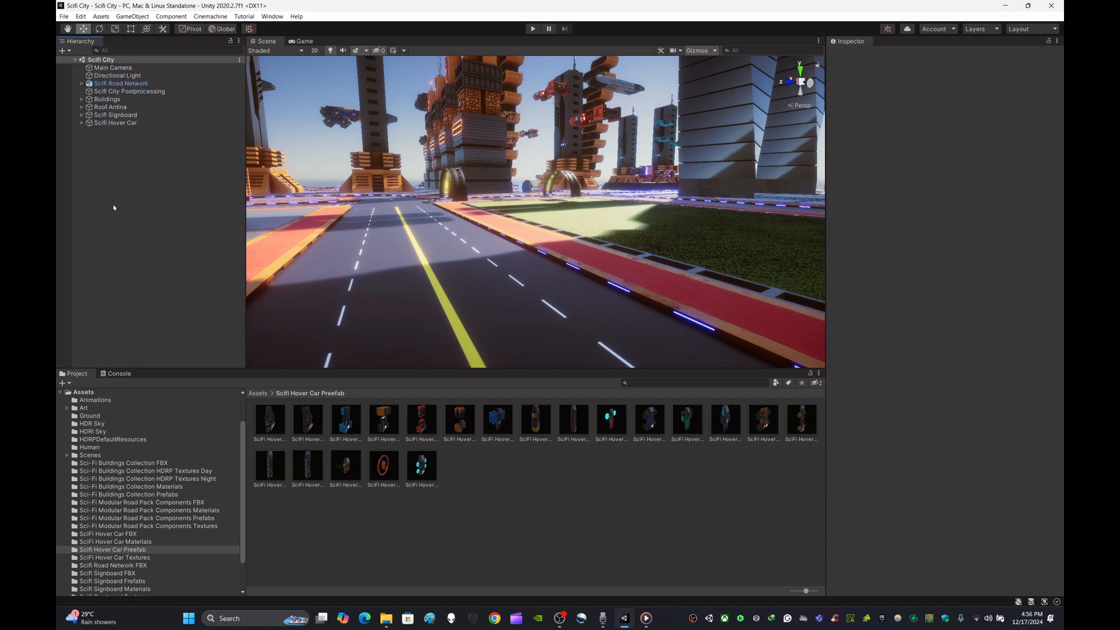
{"action": "left_click", "coordinate": [257, 393]}
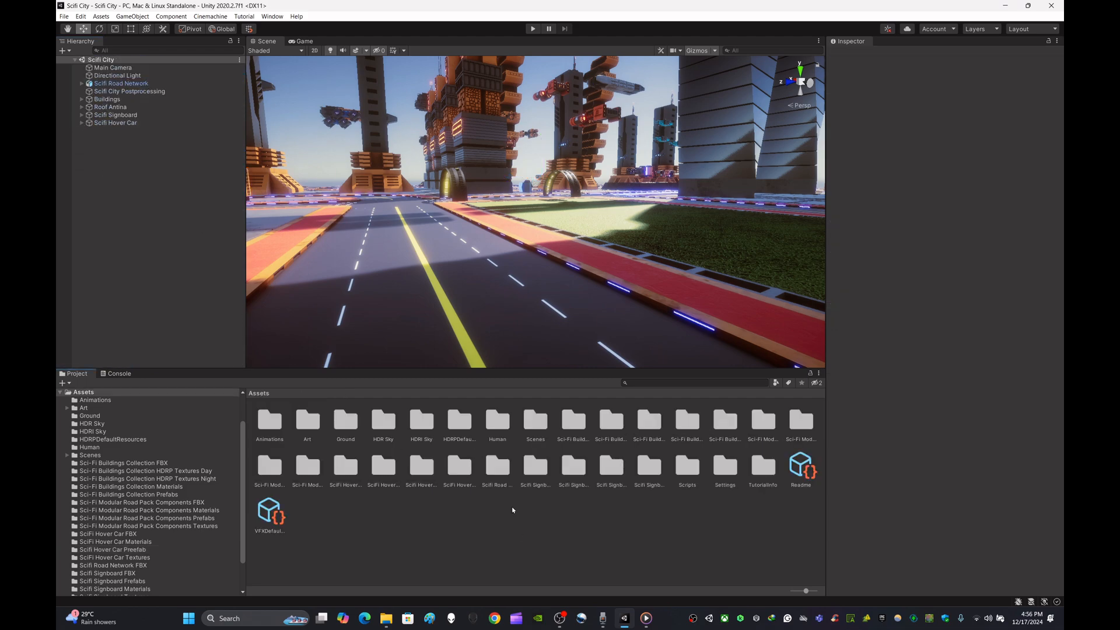
Step: Maximize the Scene view and place a copy of the white hover car by the dark towers low over the road at the city's edge
{"action": "left_click", "coordinate": [819, 42]}
{"action": "left_click", "coordinate": [823, 52]}
{"action": "right_click_drag", "start_coordinate": [711, 227], "coordinate": [961, 311]}
{"action": "key", "text": "w"}
{"action": "key", "text": "s"}
{"action": "key", "text": "w"}
{"action": "key", "text": "s"}
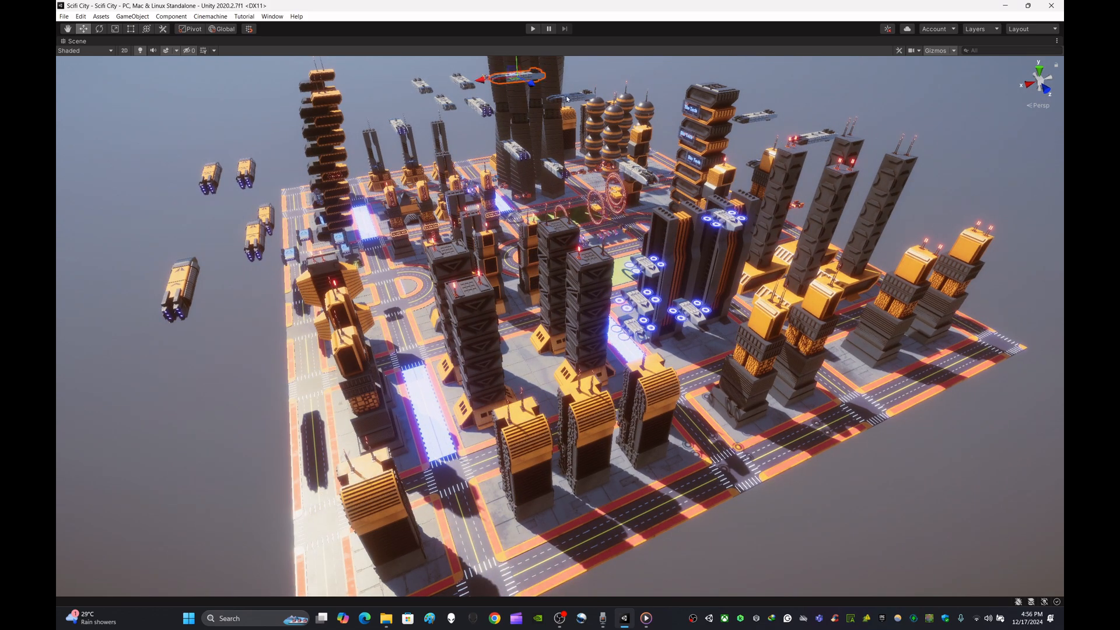
{"action": "left_click_drag", "start_coordinate": [591, 111], "coordinate": [941, 404]}
{"action": "left_click_drag", "start_coordinate": [1006, 274], "coordinate": [991, 355]}
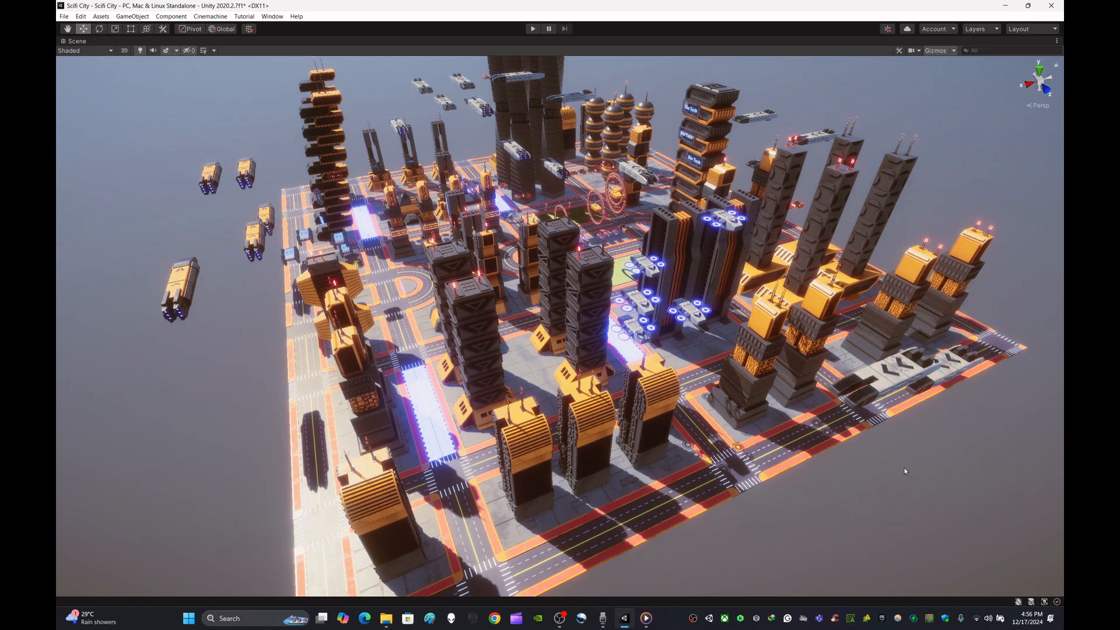
Step: Place copies of the white hover car flying along the city's outer edge in front of the orange-topped towers
{"action": "right_click_drag", "start_coordinate": [905, 471], "coordinate": [839, 463]}
{"action": "right_click_drag", "start_coordinate": [653, 318], "coordinate": [677, 318]}
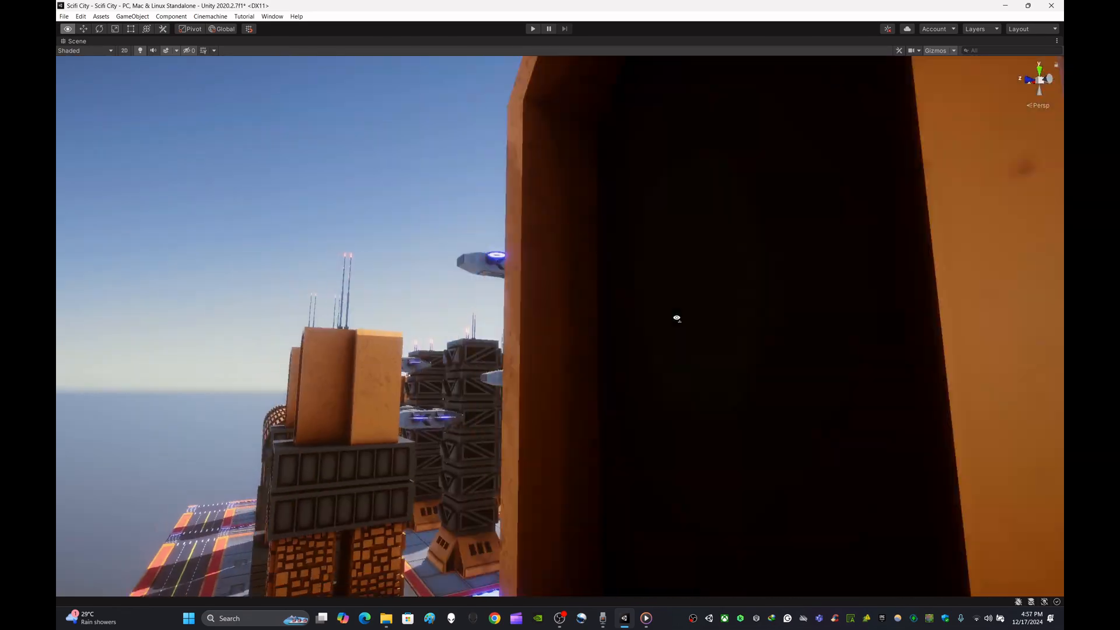
{"action": "right_click_drag", "start_coordinate": [677, 318], "coordinate": [677, 318]}
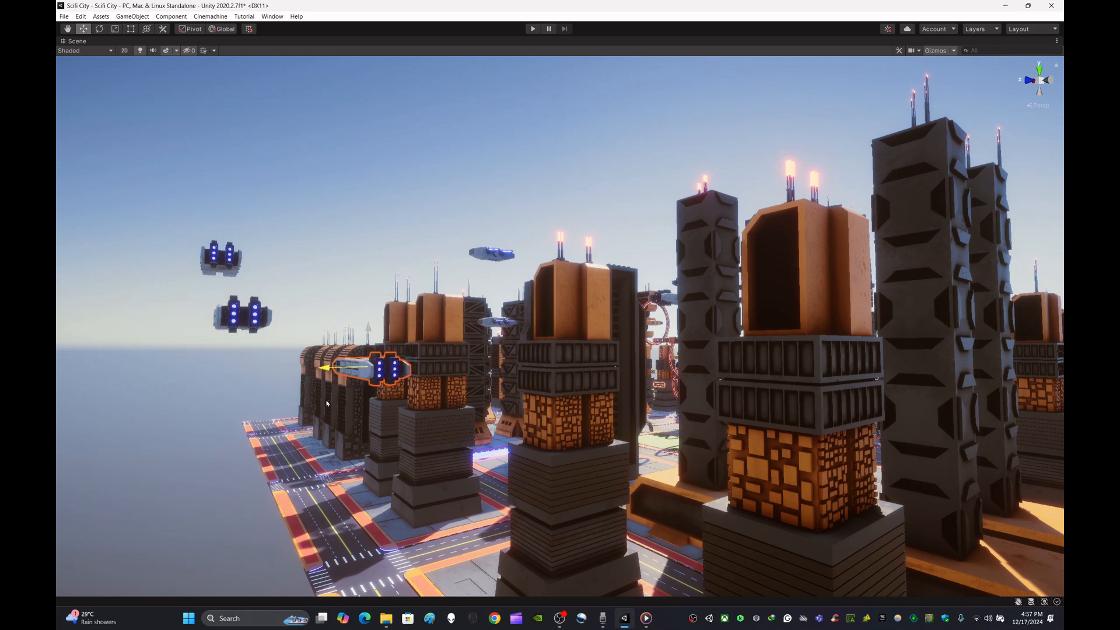
{"action": "left_click_drag", "start_coordinate": [375, 391], "coordinate": [374, 375]}
{"action": "right_click_drag", "start_coordinate": [487, 337], "coordinate": [642, 339]}
{"action": "left_click_drag", "start_coordinate": [418, 370], "coordinate": [582, 408]}
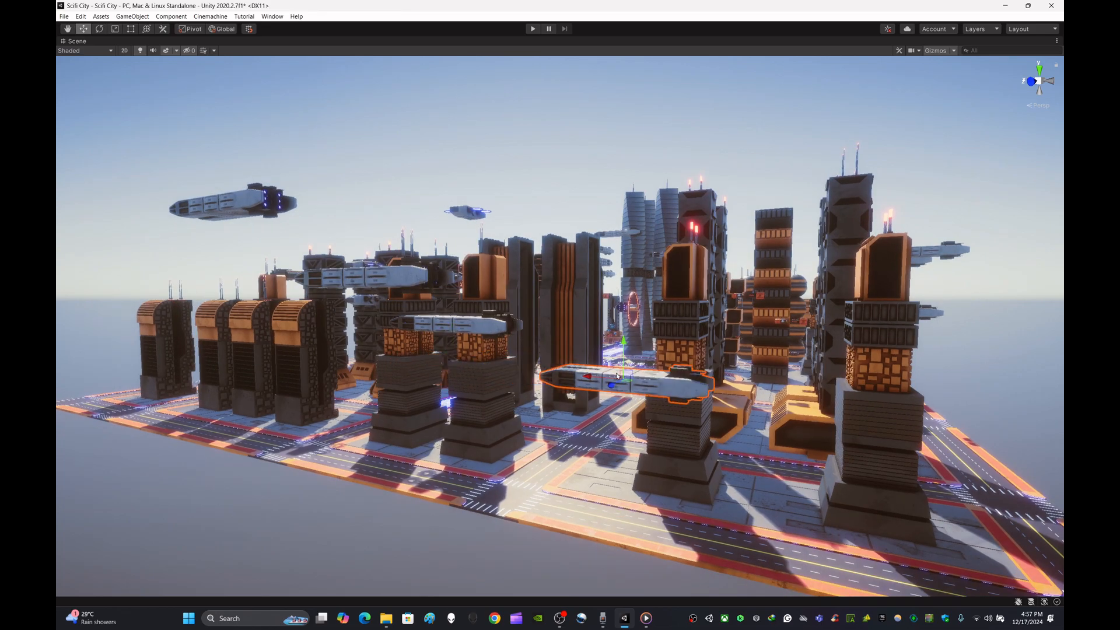
{"action": "key", "text": "w"}
{"action": "right_click_drag", "start_coordinate": [845, 309], "coordinate": [444, 300]}
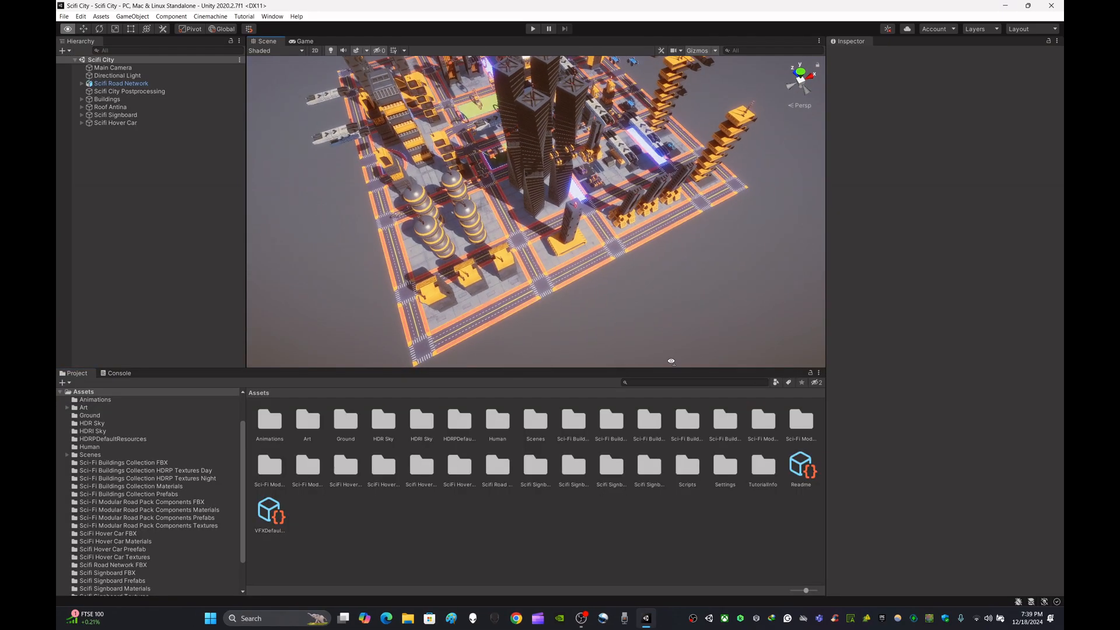
Step: Duplicate Small Road038 and attach the copy to the outer side of its edge crossing, extending away from the city
{"action": "right_click_drag", "start_coordinate": [670, 361], "coordinate": [806, 340]}
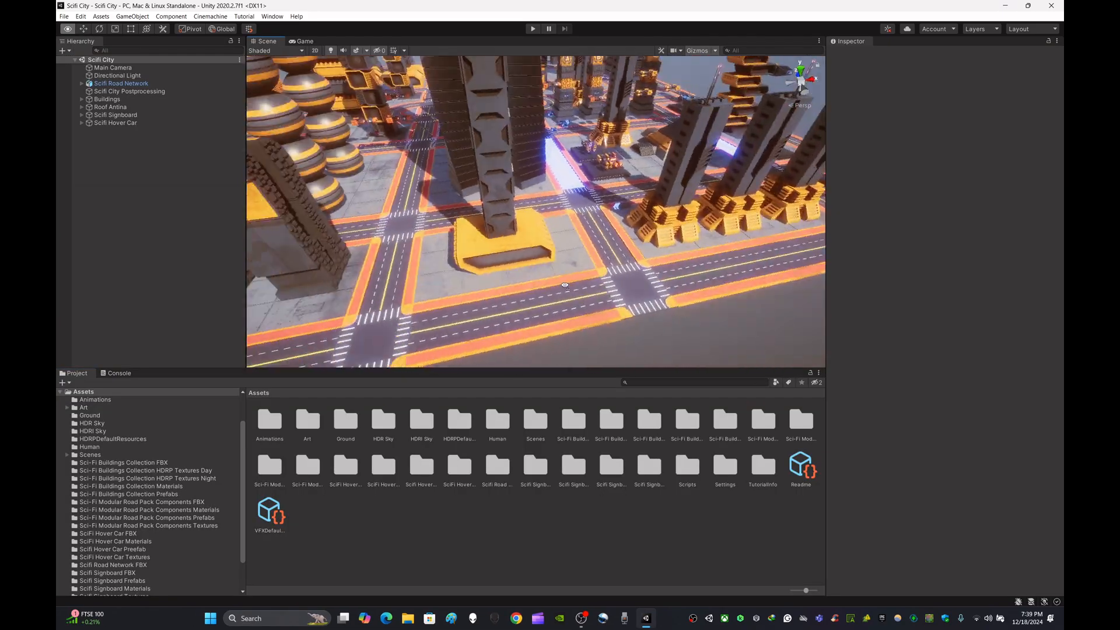
{"action": "right_click_drag", "start_coordinate": [564, 286], "coordinate": [443, 271]}
{"action": "right_click_drag", "start_coordinate": [366, 238], "coordinate": [563, 163]}
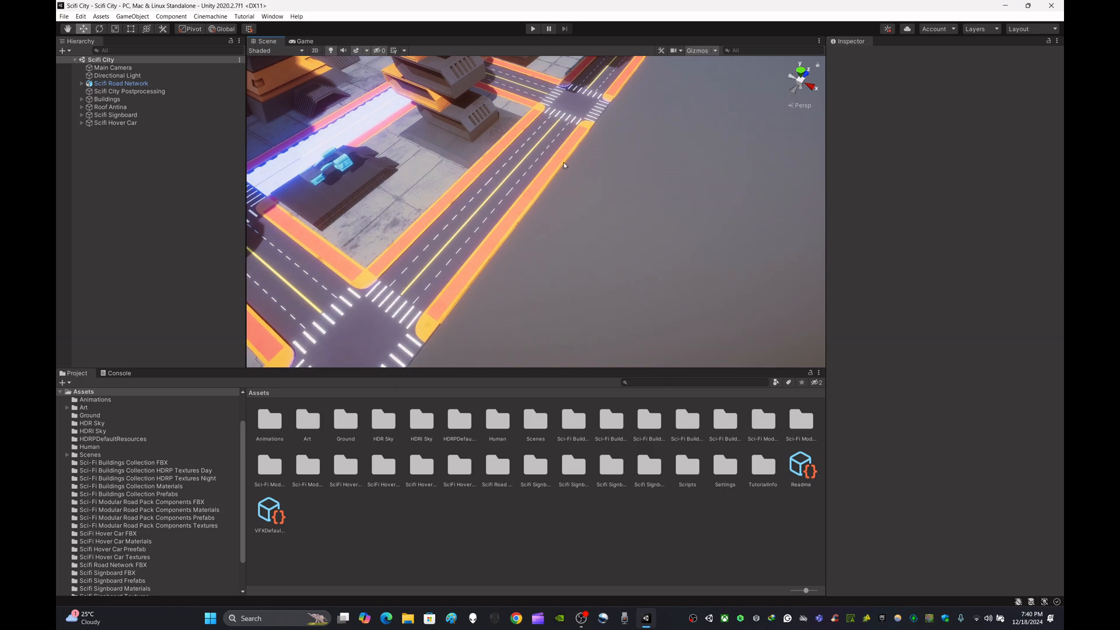
{"action": "left_click", "coordinate": [584, 103]}
{"action": "left_click", "coordinate": [582, 103]}
{"action": "left_click", "coordinate": [614, 188]}
{"action": "right_click_drag", "start_coordinate": [614, 188], "coordinate": [641, 145]}
{"action": "left_click", "coordinate": [417, 165]}
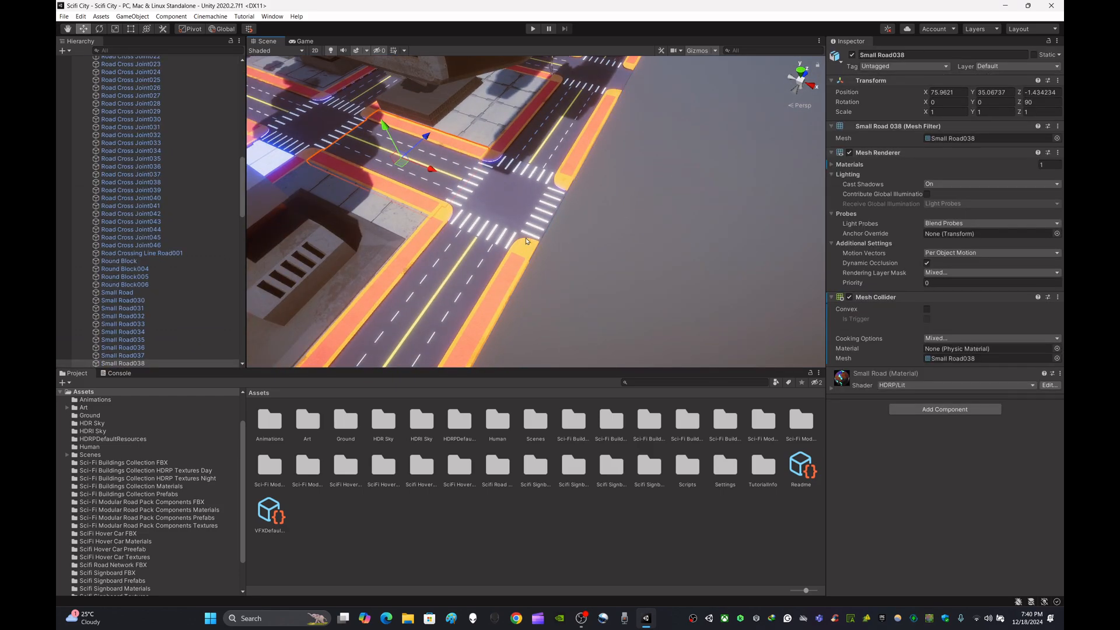
{"action": "key", "text": "ctrl+d"}
{"action": "left_click_drag", "start_coordinate": [436, 173], "coordinate": [685, 269]}
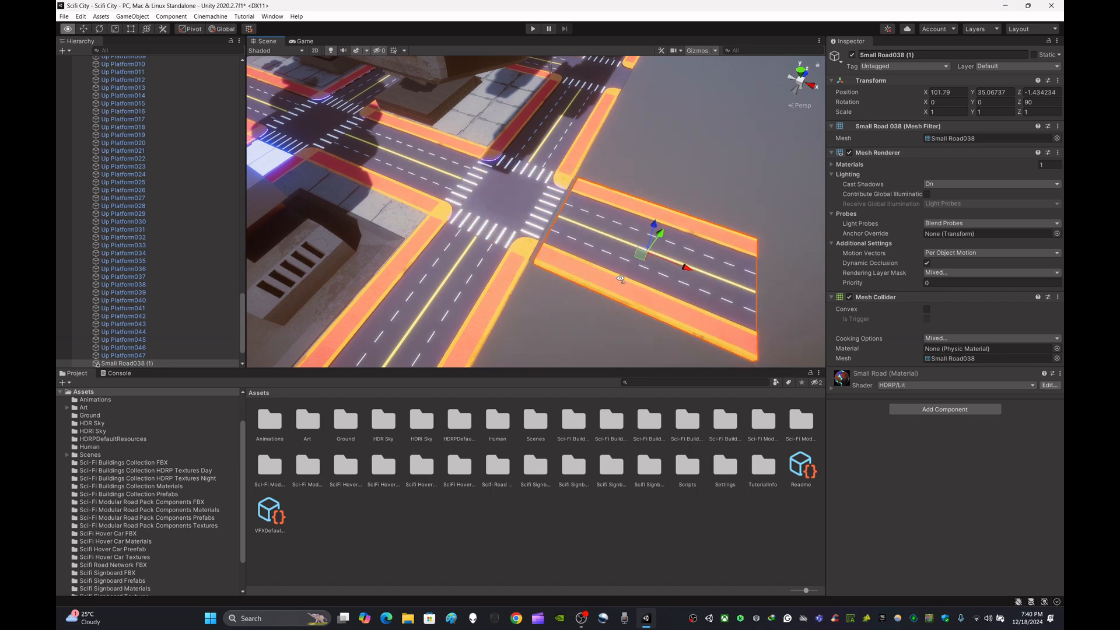
{"action": "right_click_drag", "start_coordinate": [625, 282], "coordinate": [524, 284]}
{"action": "left_click_drag", "start_coordinate": [567, 232], "coordinate": [596, 209]}
Step: Duplicate Small Road037 and snap the copy flush against the outer side of the neighbouring edge crossing
{"action": "right_click_drag", "start_coordinate": [531, 197], "coordinate": [605, 247]}
{"action": "left_click", "coordinate": [605, 247]}
{"action": "left_click_drag", "start_coordinate": [640, 241], "coordinate": [411, 139], "text": "alt"}
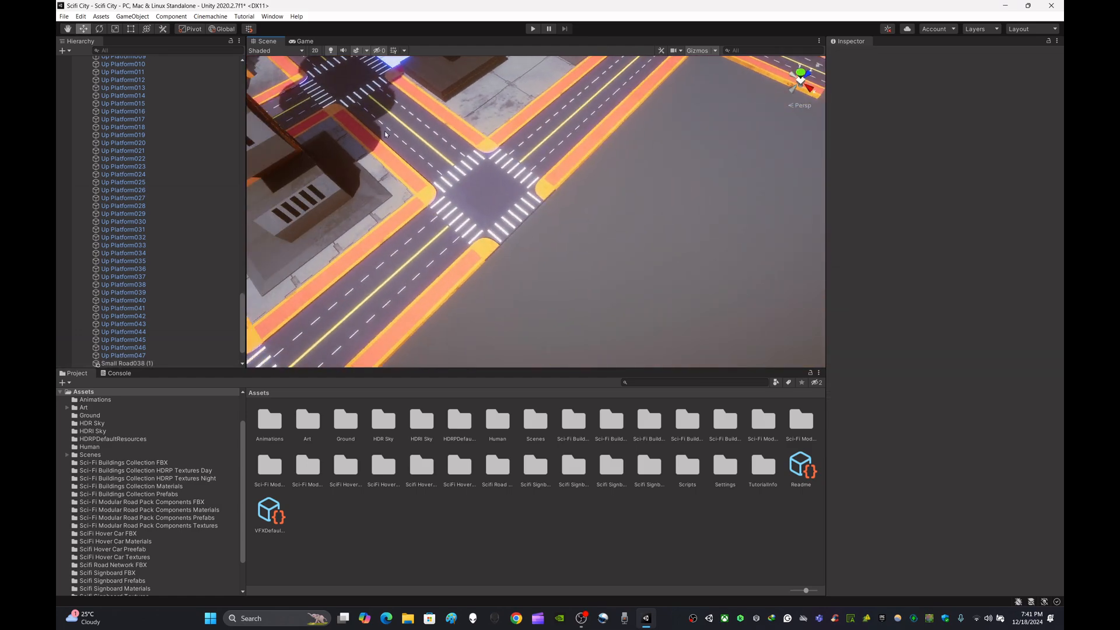
{"action": "left_click", "coordinate": [411, 139]}
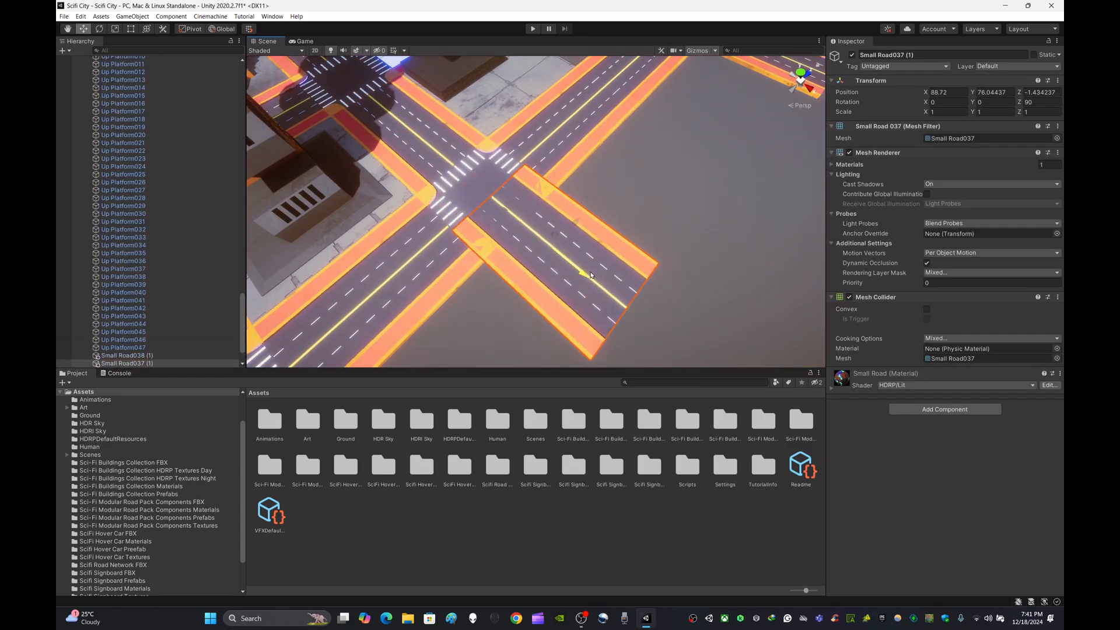
{"action": "left_click_drag", "start_coordinate": [590, 275], "coordinate": [640, 316]}
{"action": "right_click_drag", "start_coordinate": [615, 257], "coordinate": [458, 155]}
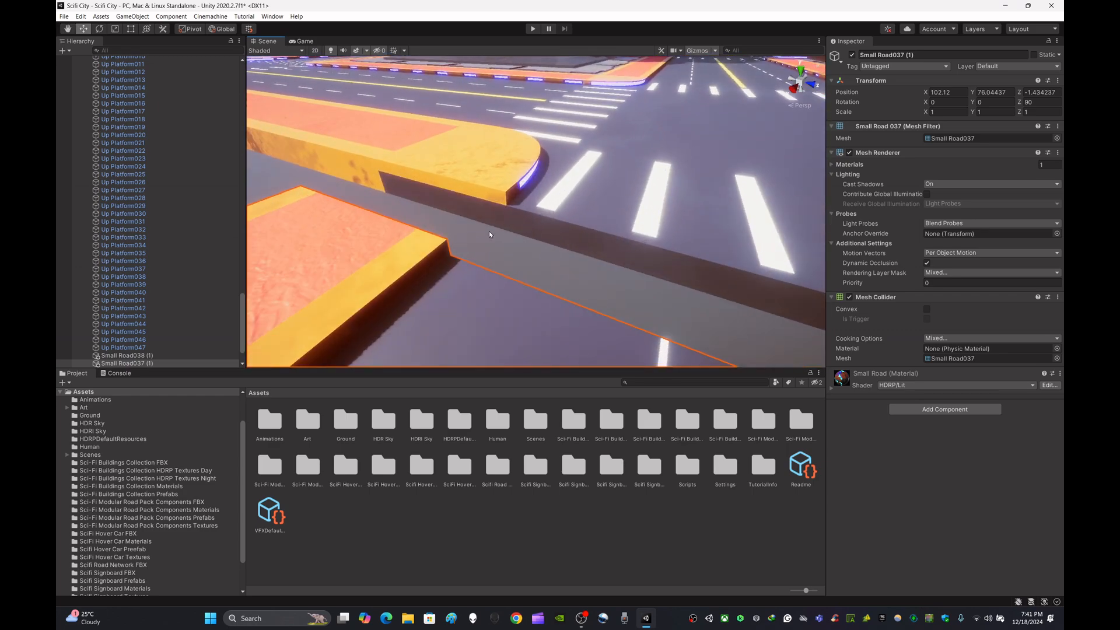
{"action": "left_click_drag", "start_coordinate": [449, 245], "coordinate": [506, 194]}
{"action": "scroll", "coordinate": [506, 196], "scroll_direction": "down", "scroll_amount": 5}
{"action": "right_click_drag", "start_coordinate": [506, 196], "coordinate": [525, 214]}
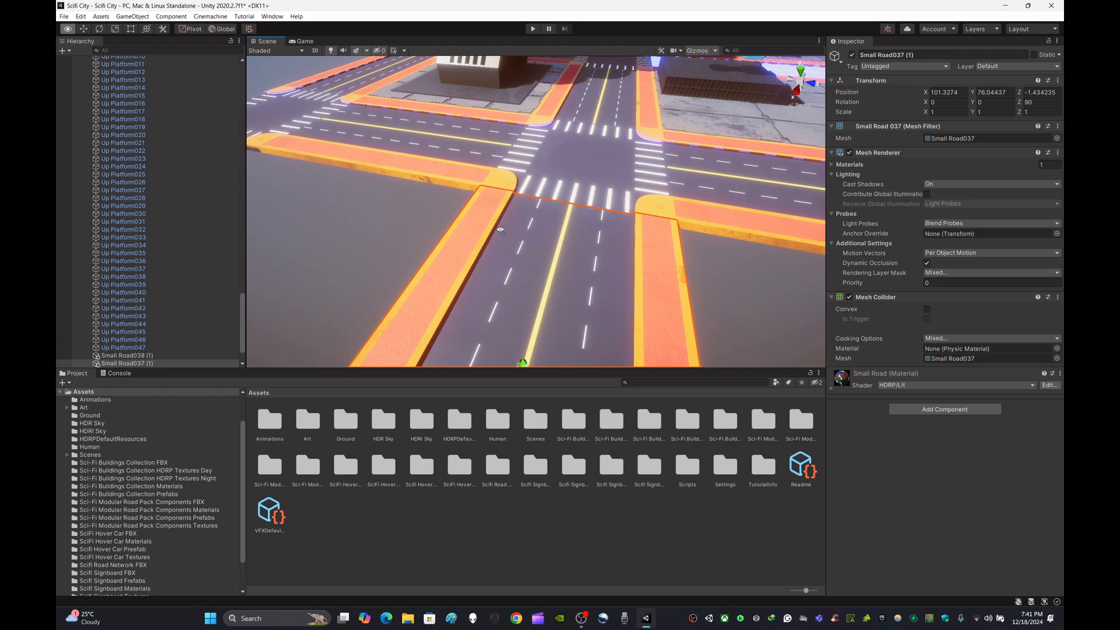
{"action": "left_click", "coordinate": [448, 238]}
{"action": "right_click_drag", "start_coordinate": [448, 238], "coordinate": [417, 237]}
Step: Duplicate Road Cross Joint018 and snap the copy onto the free end of the Small Road037 copy
{"action": "scroll", "coordinate": [373, 260], "scroll_direction": "up", "scroll_amount": 5}
{"action": "scroll", "coordinate": [372, 260], "scroll_direction": "down", "scroll_amount": 8}
{"action": "left_click", "coordinate": [417, 237]}
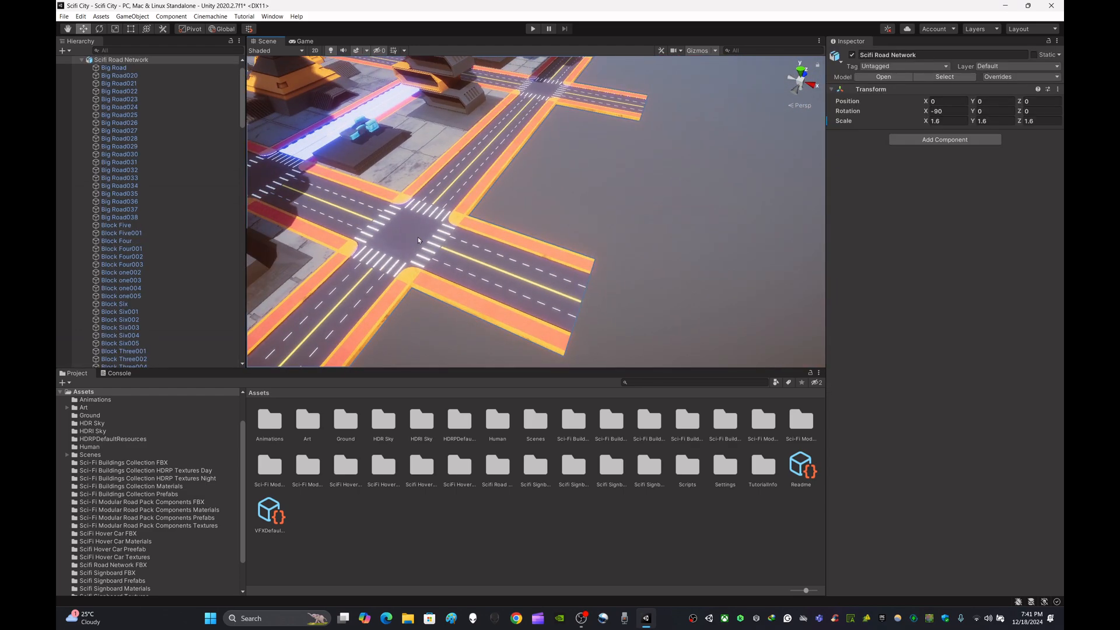
{"action": "left_click_drag", "start_coordinate": [457, 271], "coordinate": [670, 361]}
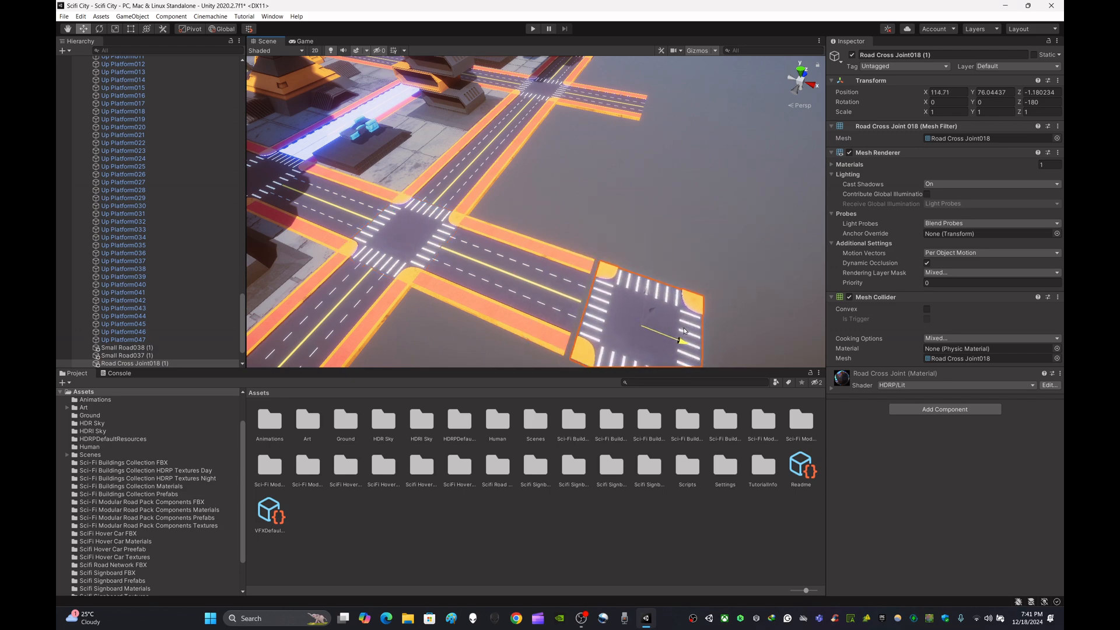
{"action": "right_click_drag", "start_coordinate": [670, 362], "coordinate": [719, 284]}
{"action": "key", "text": "v"}
{"action": "left_click_drag", "start_coordinate": [640, 187], "coordinate": [610, 188]}
{"action": "scroll", "coordinate": [697, 210], "scroll_direction": "down", "scroll_amount": 8}
{"action": "right_click_drag", "start_coordinate": [698, 210], "coordinate": [572, 197]}
{"action": "left_click", "coordinate": [713, 163]}
{"action": "right_click_drag", "start_coordinate": [712, 163], "coordinate": [653, 165]}
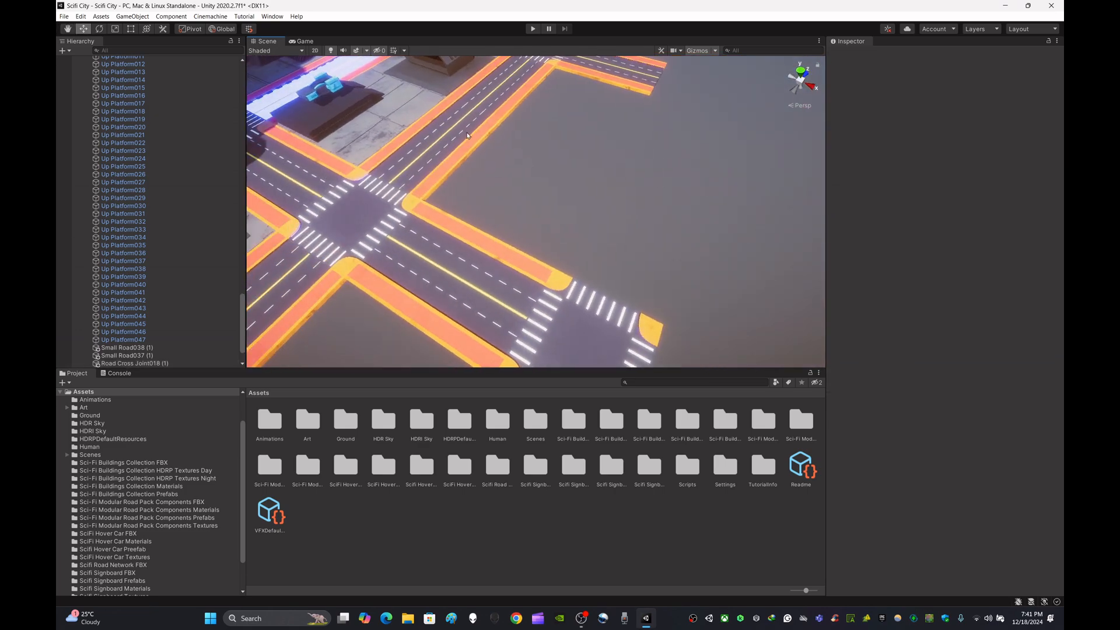
Step: Duplicate Small Road030 and Small Road031 together and snap the copies against the new outer crossing, parallel to the city's edge
{"action": "left_click", "coordinate": [467, 132]}
{"action": "left_click", "coordinate": [500, 90]}
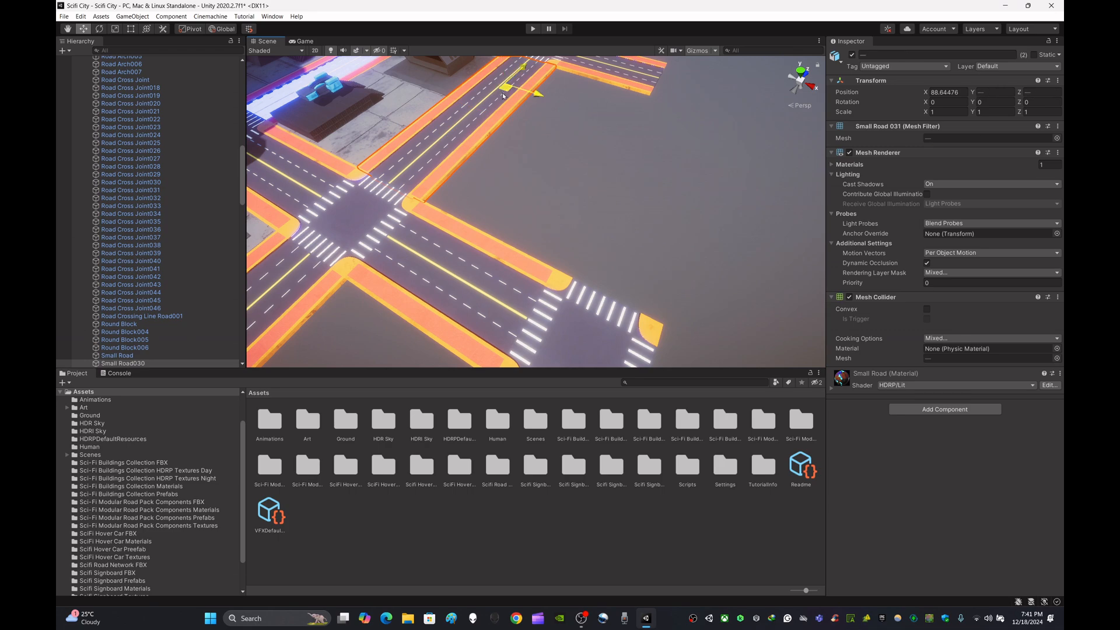
{"action": "left_click", "coordinate": [525, 114]}
{"action": "left_click", "coordinate": [510, 94]}
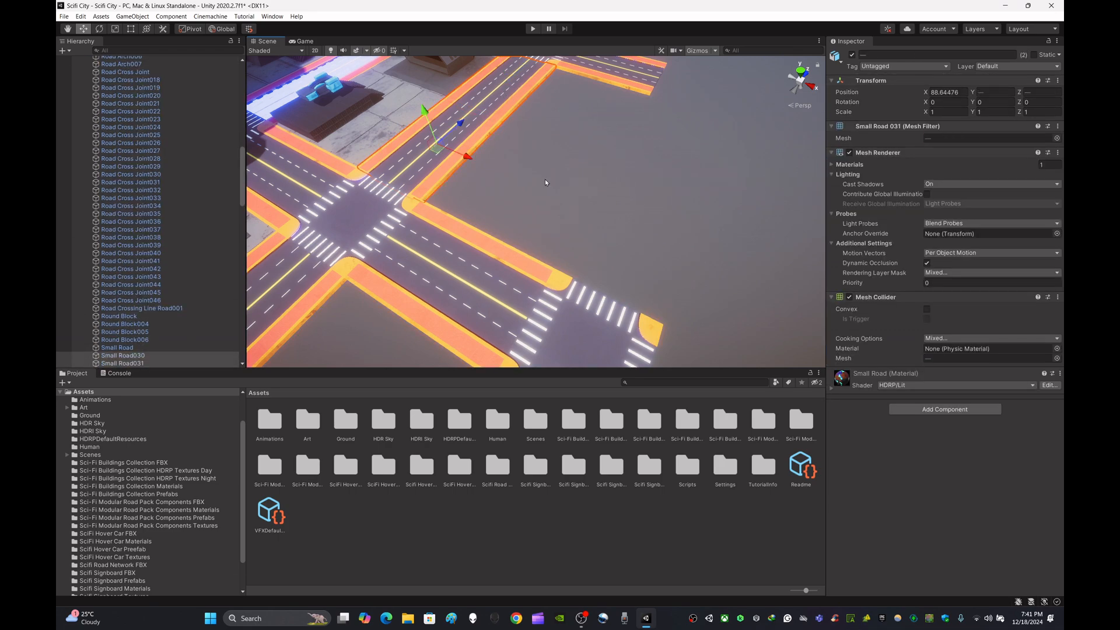
{"action": "left_click_drag", "start_coordinate": [589, 199], "coordinate": [723, 248]}
{"action": "right_click_drag", "start_coordinate": [723, 248], "coordinate": [662, 253]}
{"action": "left_click_drag", "start_coordinate": [667, 320], "coordinate": [643, 267]}
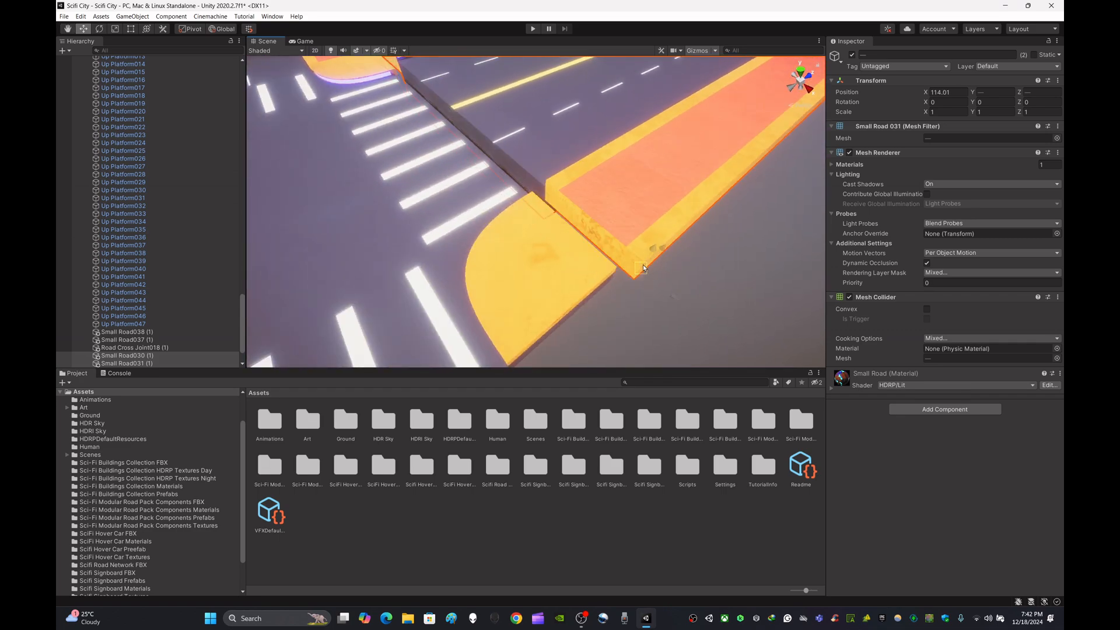
{"action": "right_click_drag", "start_coordinate": [677, 285], "coordinate": [679, 230]}
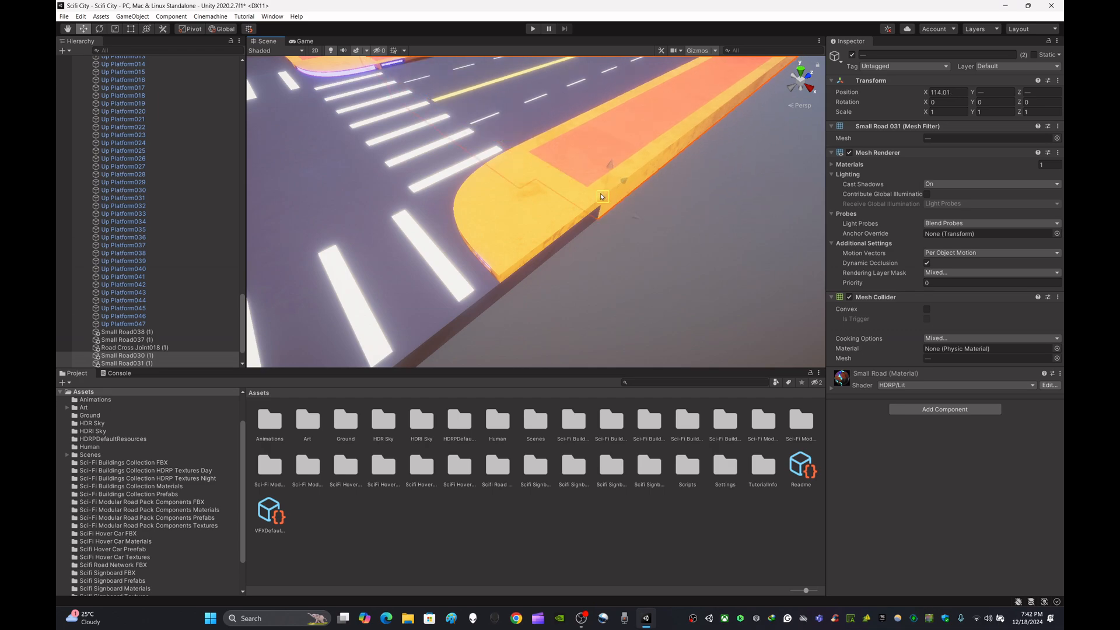
{"action": "left_click", "coordinate": [697, 251]}
{"action": "key", "text": "s"}
{"action": "right_click_drag", "start_coordinate": [698, 251], "coordinate": [560, 250]}
Step: Duplicate the new outer crossing and snap the copy onto the far end of the outer road to close the loop
{"action": "left_click", "coordinate": [379, 217]}
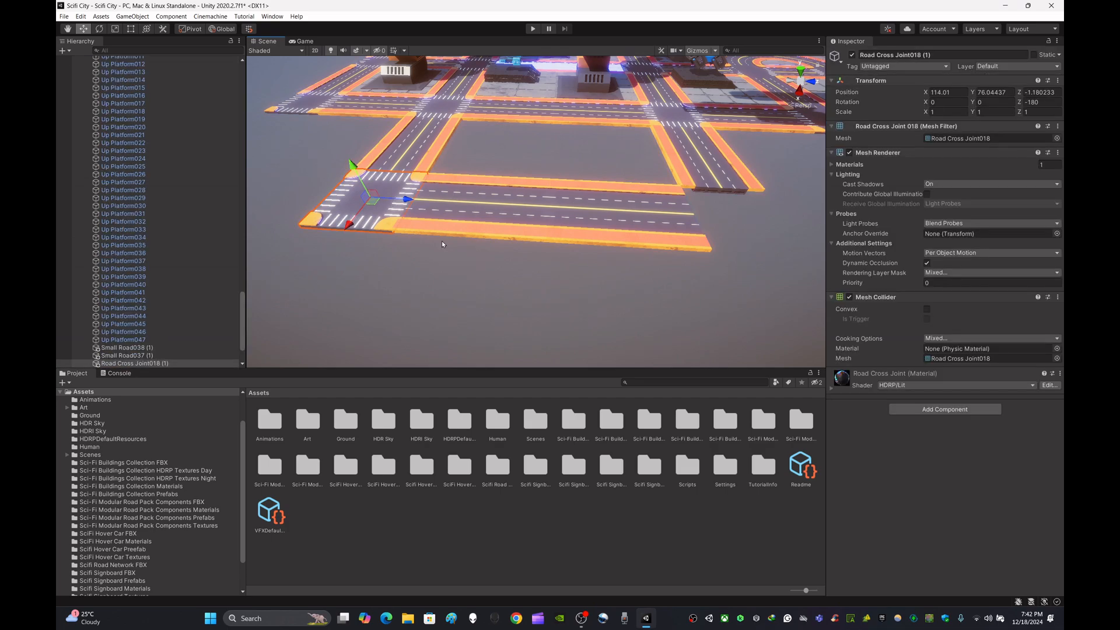
{"action": "key", "text": "w"}
{"action": "right_click_drag", "start_coordinate": [559, 225], "coordinate": [676, 217]}
{"action": "left_click_drag", "start_coordinate": [679, 254], "coordinate": [621, 275]}
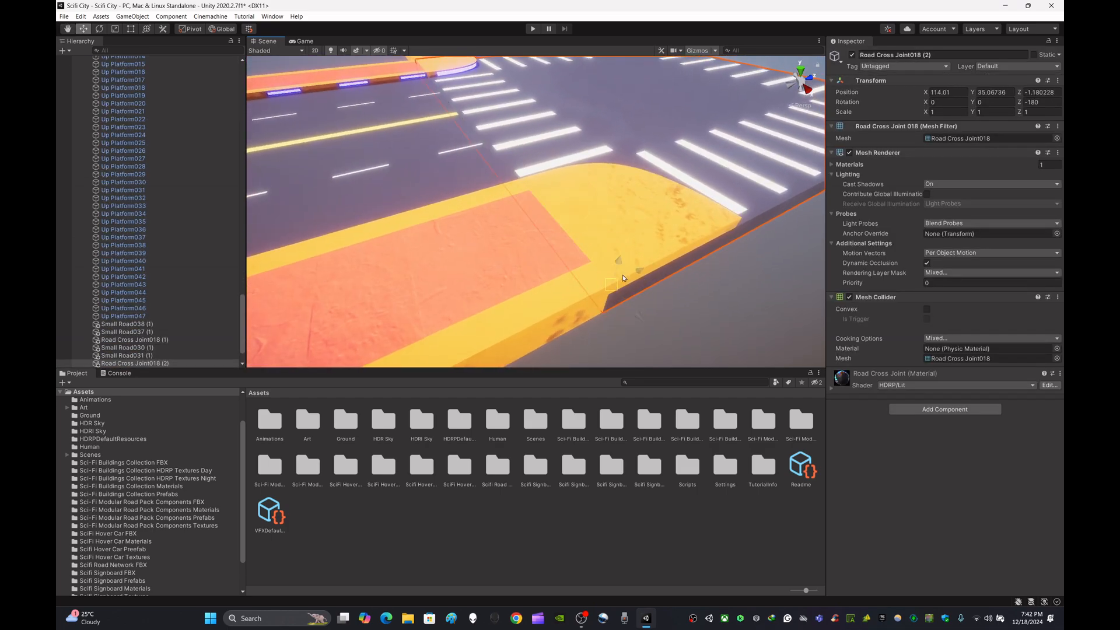
{"action": "left_click", "coordinate": [692, 320]}
{"action": "key", "text": "s"}
{"action": "right_click_drag", "start_coordinate": [692, 320], "coordinate": [653, 298]}
Step: Duplicate Block Two and fit the copy into the empty area enclosed by the new roads, aligned to the kerb corner
{"action": "key", "text": "w"}
{"action": "left_click", "coordinate": [477, 179]}
{"action": "left_click", "coordinate": [477, 175]}
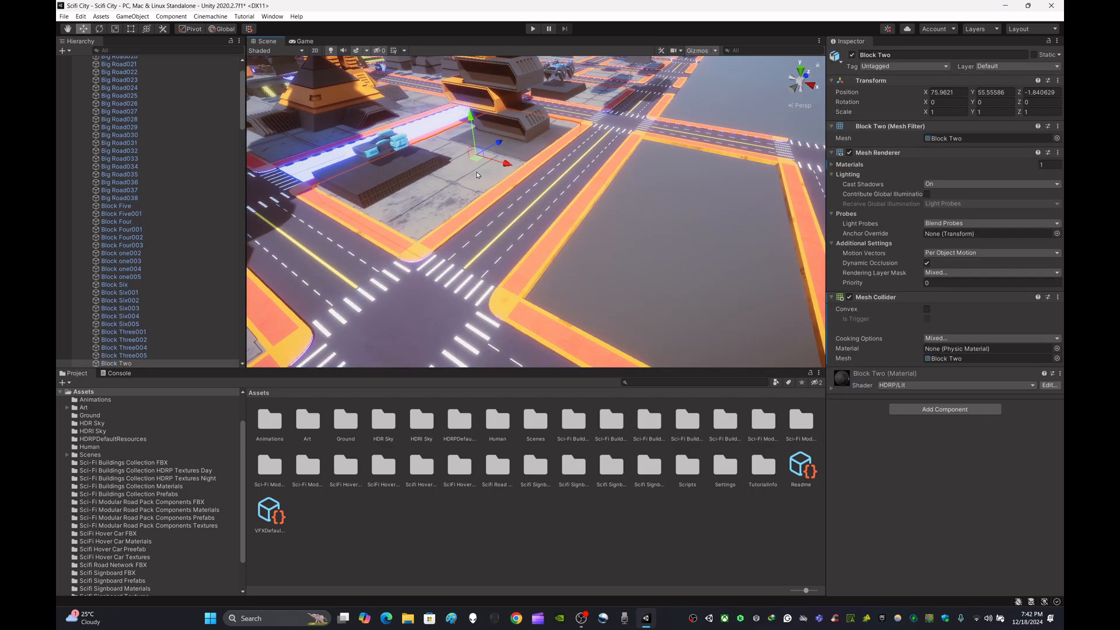
{"action": "left_click_drag", "start_coordinate": [549, 185], "coordinate": [727, 239]}
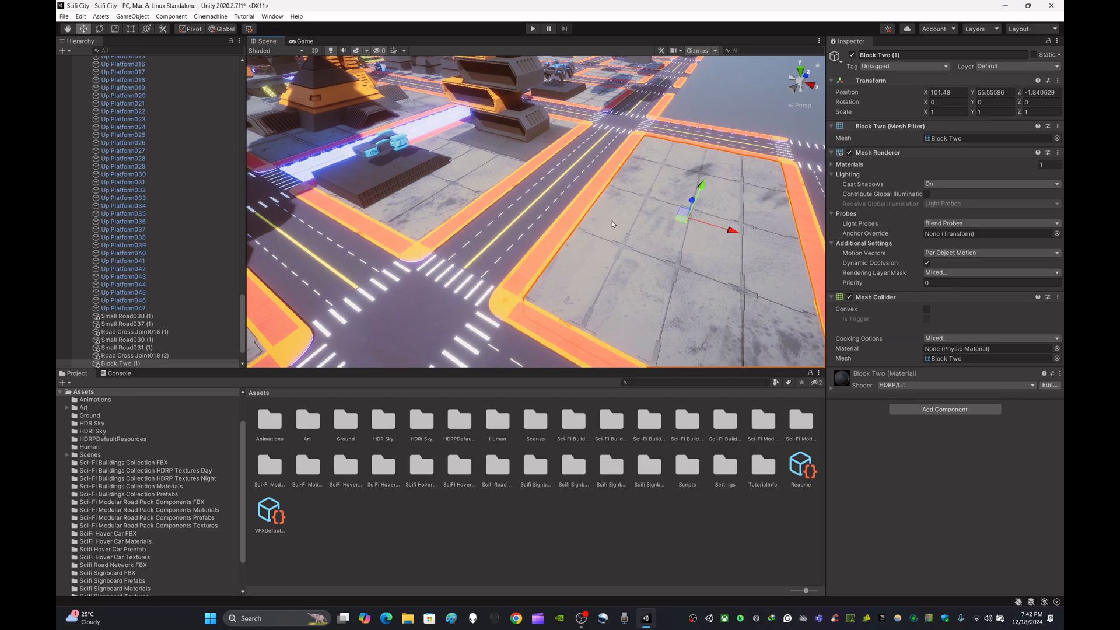
{"action": "key", "text": "w"}
{"action": "right_click_drag", "start_coordinate": [612, 224], "coordinate": [515, 224]}
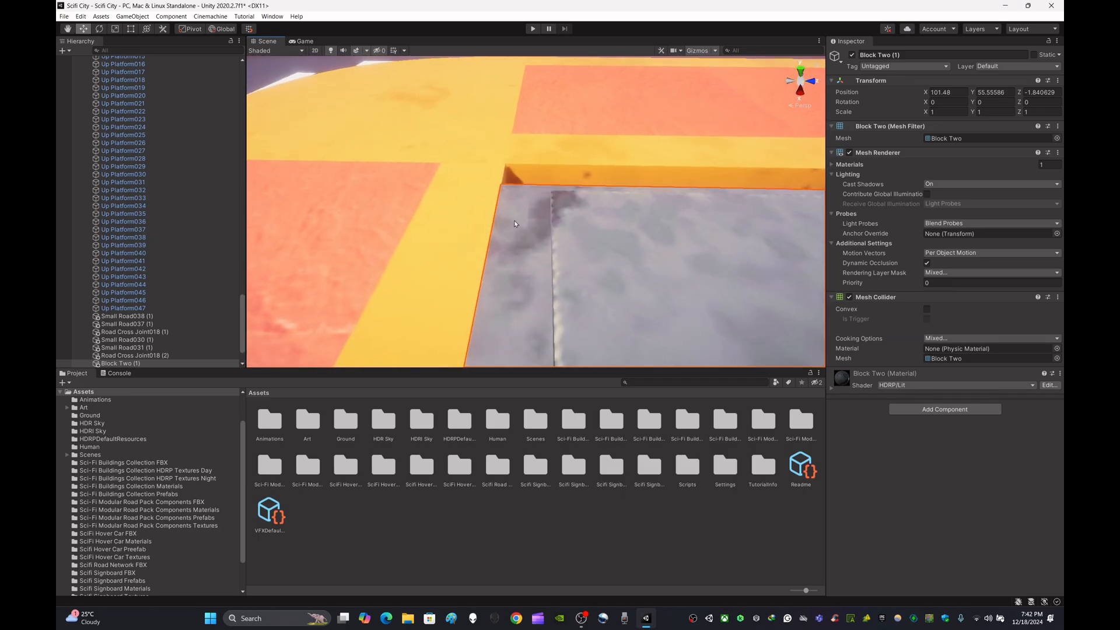
{"action": "left_click_drag", "start_coordinate": [507, 191], "coordinate": [503, 164]}
{"action": "key", "text": "s"}
{"action": "right_click_drag", "start_coordinate": [502, 163], "coordinate": [694, 256]}
{"action": "left_click", "coordinate": [740, 270]}
Step: Examine the new road loop and the empty ground beside it along the city's edge
{"action": "key", "text": "w"}
{"action": "right_click_drag", "start_coordinate": [642, 225], "coordinate": [428, 298]}
{"action": "key", "text": "s"}
{"action": "key", "text": "a"}
{"action": "key", "text": "s"}
{"action": "key", "text": "w"}
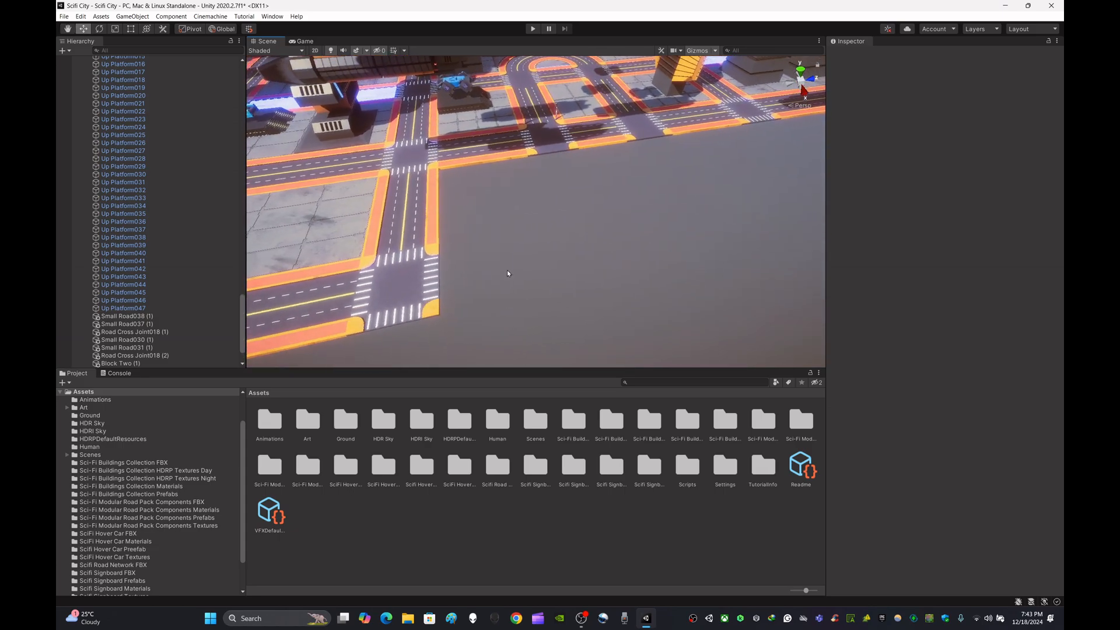
{"action": "key", "text": "w"}
{"action": "right_click_drag", "start_coordinate": [493, 273], "coordinate": [675, 232]}
{"action": "key", "text": "w"}
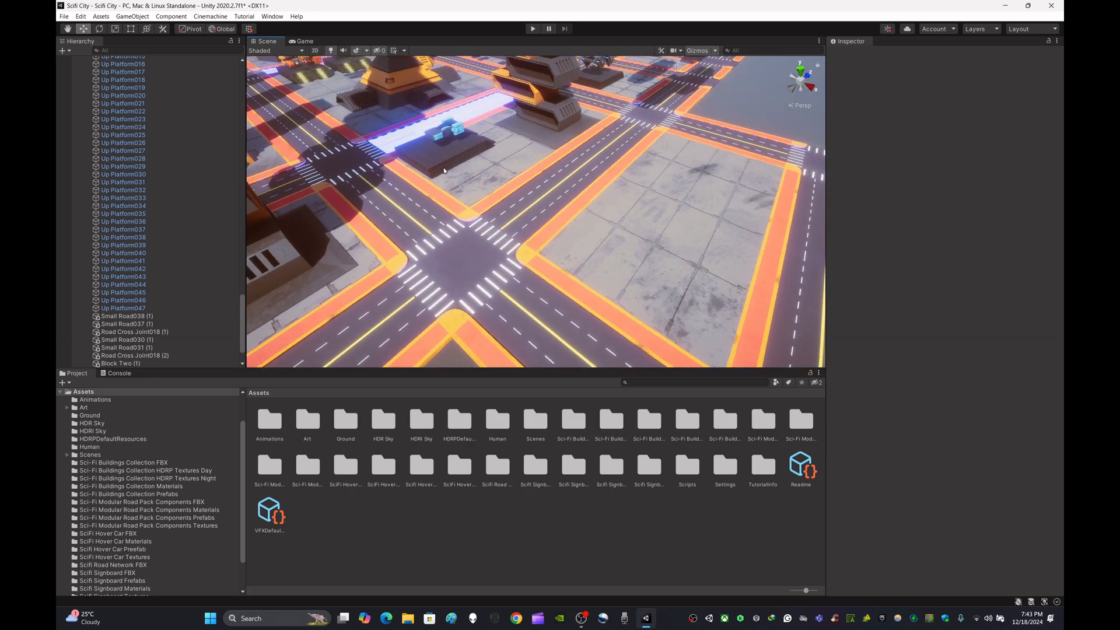
Step: Duplicate the raised platform pieces and stairs under the parked blue hover car and place the copies near the new block's corner
{"action": "left_click", "coordinate": [444, 171]}
{"action": "key", "text": "f"}
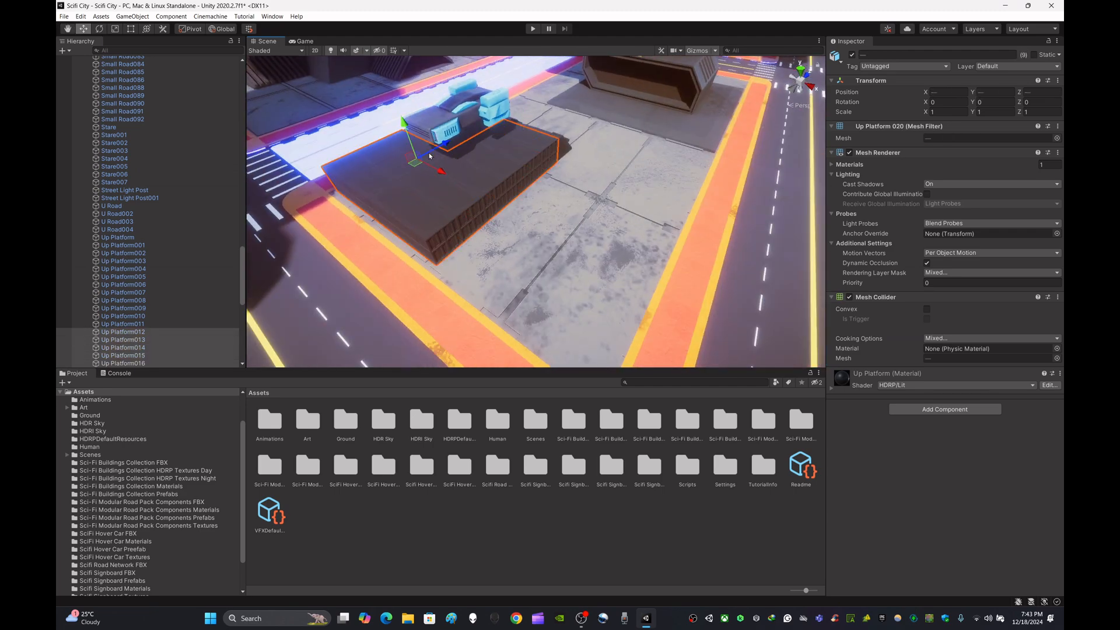
{"action": "key", "text": "w"}
{"action": "right_click_drag", "start_coordinate": [470, 187], "coordinate": [441, 110]}
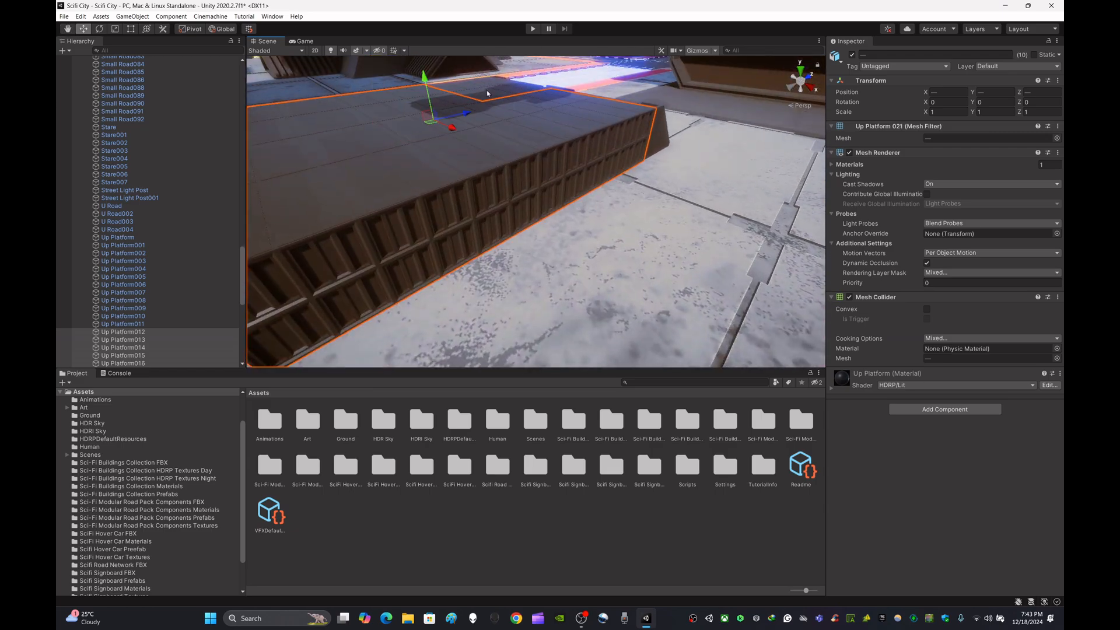
{"action": "left_click", "coordinate": [505, 89], "text": "shift"}
{"action": "right_click_drag", "start_coordinate": [505, 89], "coordinate": [447, 160]}
{"action": "key", "text": "s"}
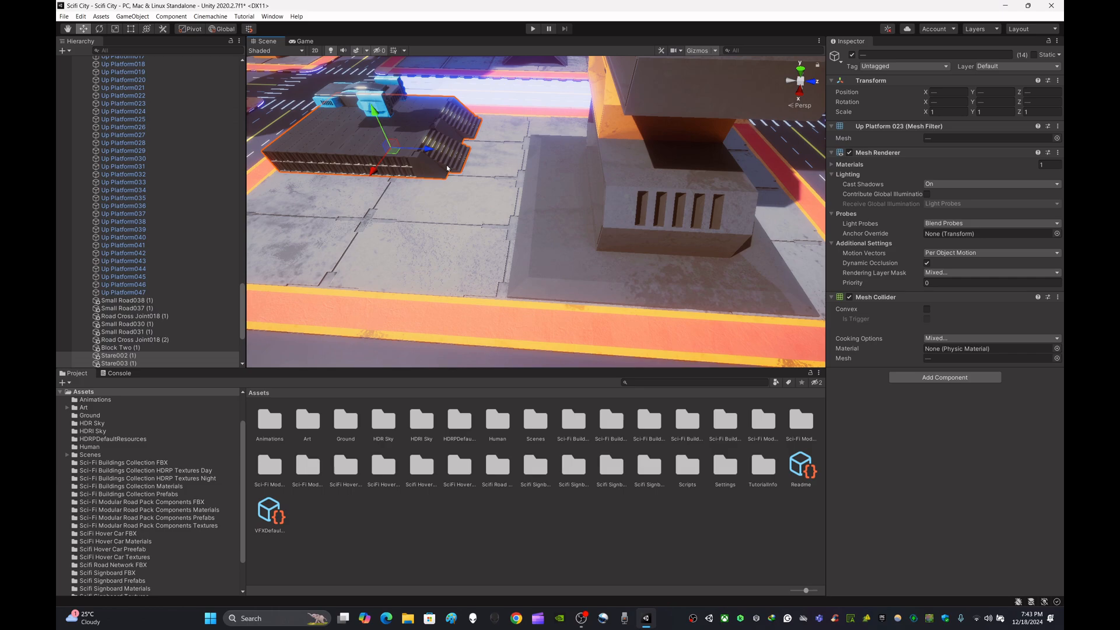
{"action": "left_click_drag", "start_coordinate": [375, 174], "coordinate": [292, 285]}
{"action": "right_click_drag", "start_coordinate": [293, 286], "coordinate": [597, 236]}
{"action": "key", "text": "s"}
{"action": "key", "text": "a"}
{"action": "left_click_drag", "start_coordinate": [434, 213], "coordinate": [635, 271]}
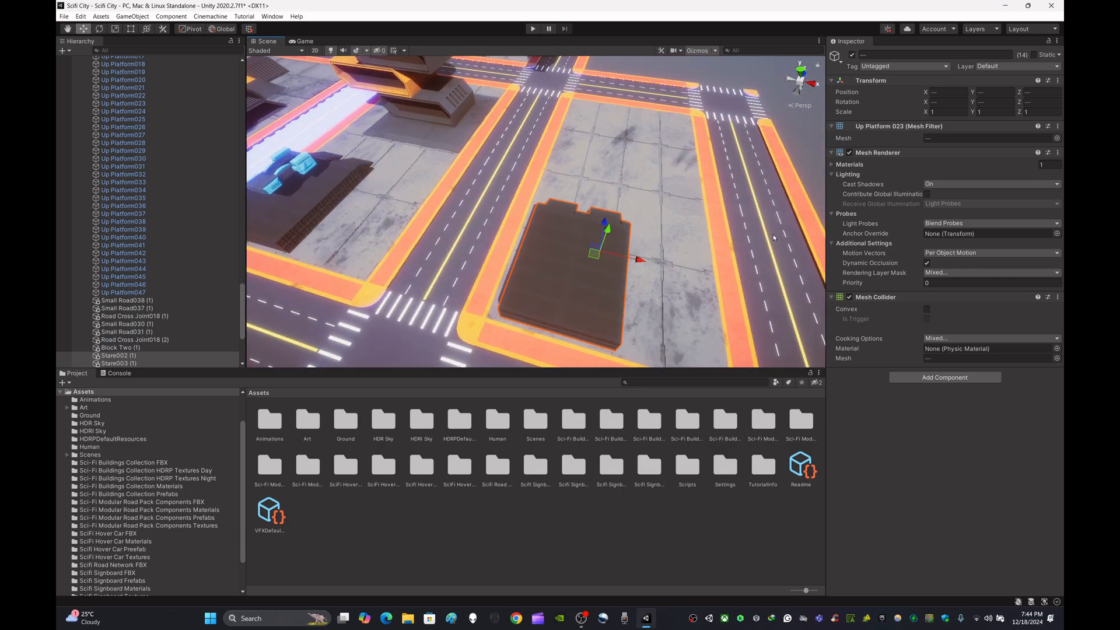
{"action": "left_click", "coordinate": [793, 142]}
{"action": "key", "text": "d"}
{"action": "right_click_drag", "start_coordinate": [726, 204], "coordinate": [348, 235]}
{"action": "key", "text": "s"}
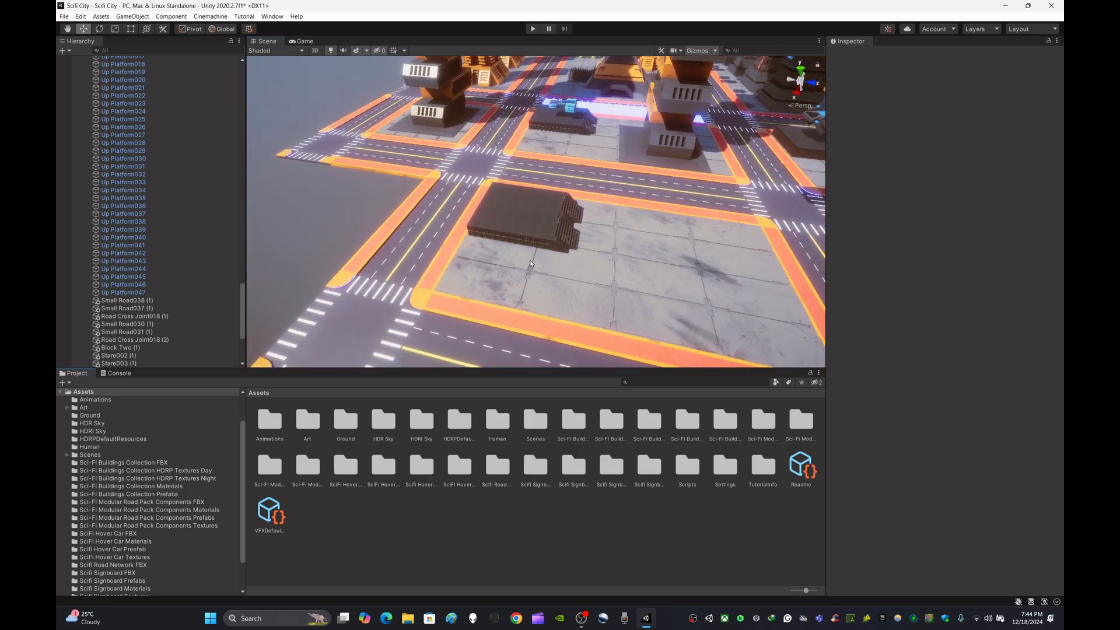
{"action": "left_click", "coordinate": [614, 99]}
{"action": "key", "text": "s"}
{"action": "key", "text": "a"}
{"action": "right_click_drag", "start_coordinate": [616, 101], "coordinate": [752, 182]}
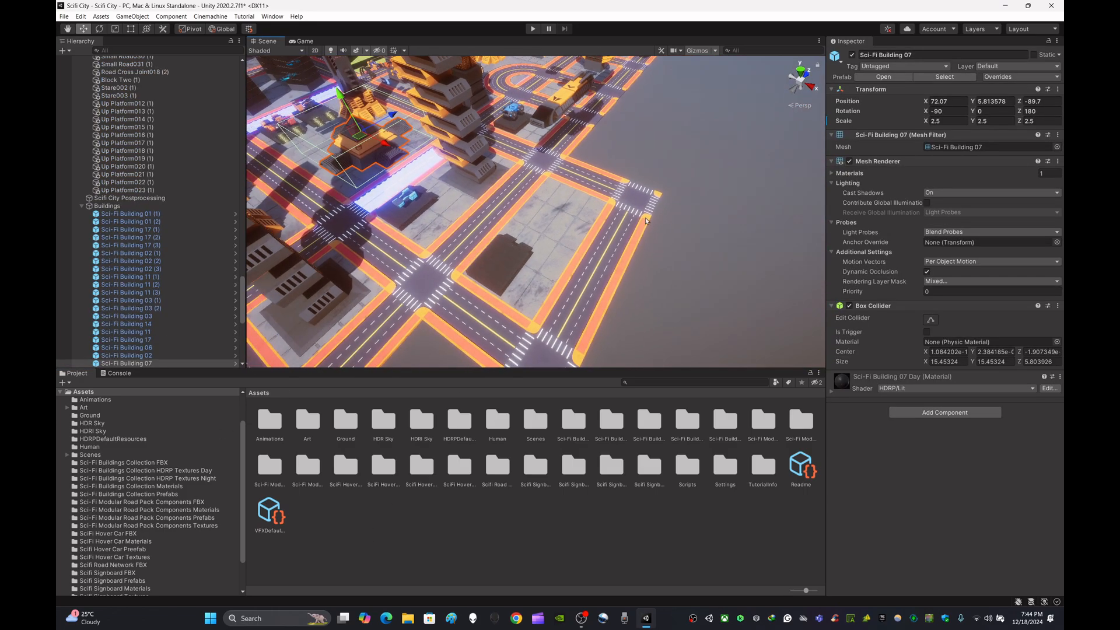
{"action": "right_click_drag", "start_coordinate": [585, 217], "coordinate": [545, 147]}
{"action": "key", "text": "w"}
{"action": "key", "text": "Delete"}
Step: Duplicate a Sci-Fi Building 04 tower and place the copy on the new block's outer side, at about X 167.2, Z -69
{"action": "key", "text": "s"}
{"action": "key", "text": "d"}
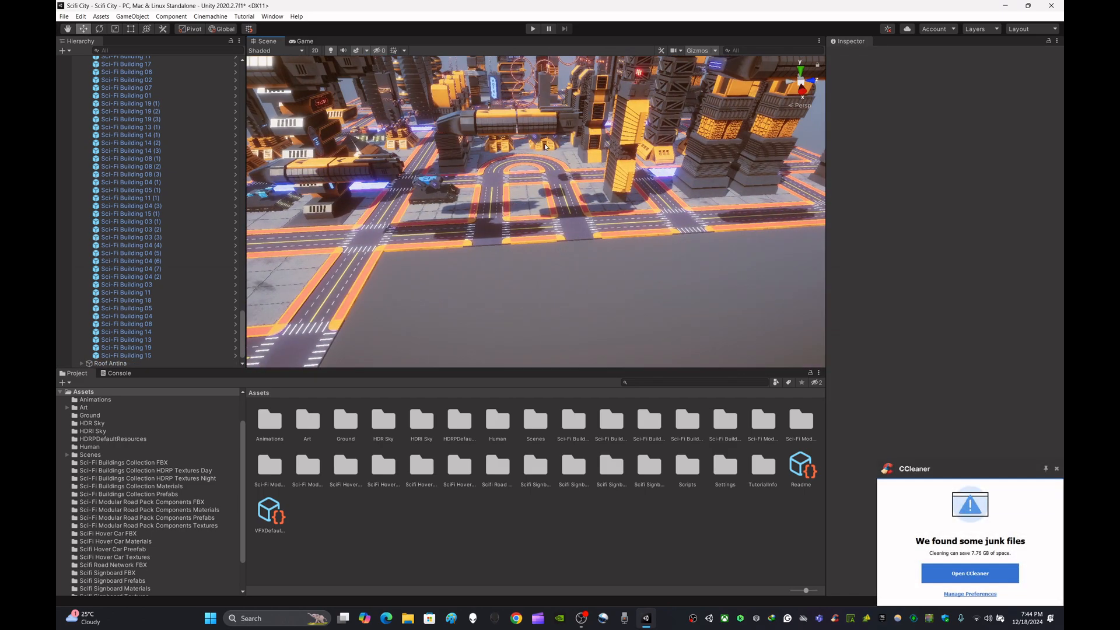
{"action": "left_click", "coordinate": [707, 187]}
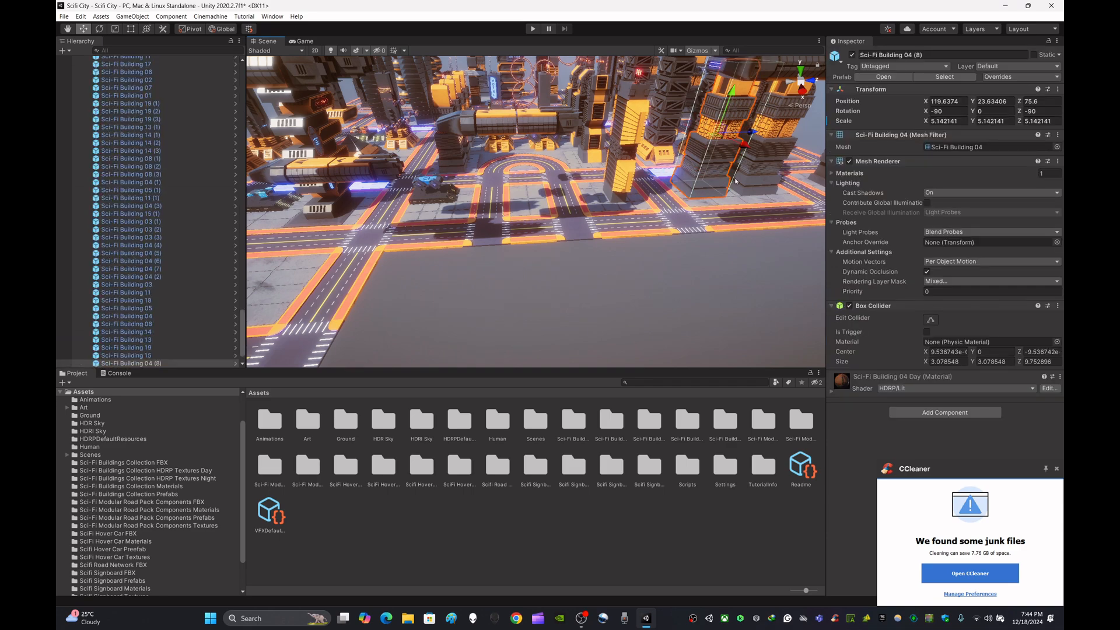
{"action": "left_click_drag", "start_coordinate": [751, 133], "coordinate": [511, 390]}
{"action": "left_click", "coordinate": [533, 344]}
{"action": "right_click_drag", "start_coordinate": [589, 325], "coordinate": [513, 252]}
{"action": "left_click", "coordinate": [649, 282]}
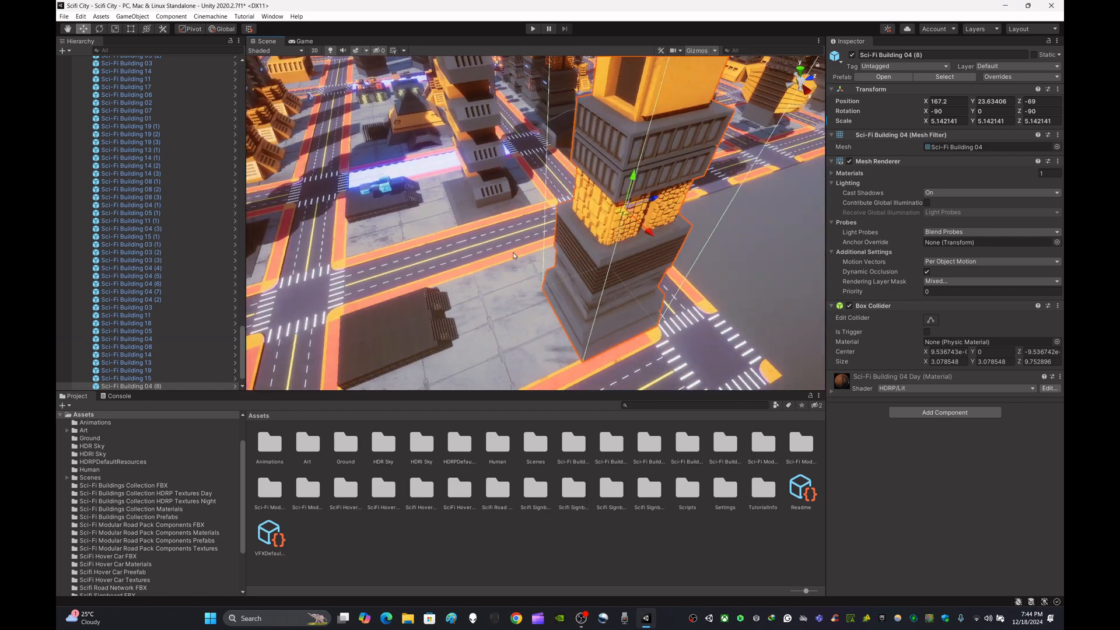
Step: Shift the new Sci-Fi Building 04 copy along the block to about X 165.4, Z -75.9 and collapse the expanded hierarchy groups
{"action": "left_click_drag", "start_coordinate": [647, 201], "coordinate": [571, 222]}
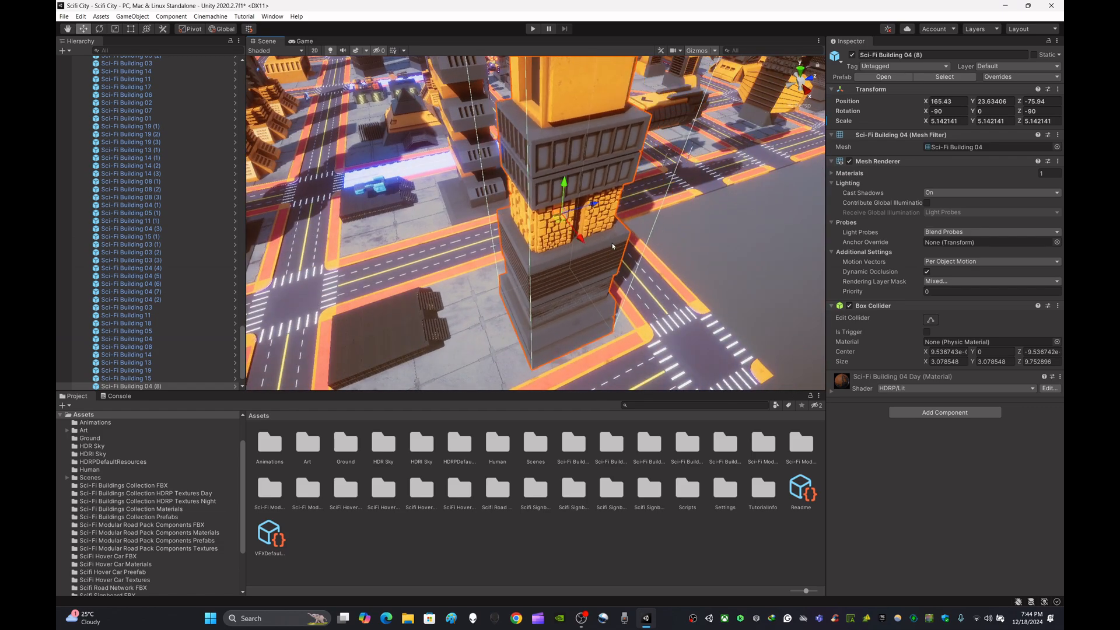
{"action": "right_click_drag", "start_coordinate": [692, 334], "coordinate": [722, 321]}
{"action": "left_click", "coordinate": [711, 284]}
{"action": "scroll", "coordinate": [91, 244], "scroll_direction": "up", "scroll_amount": 15}
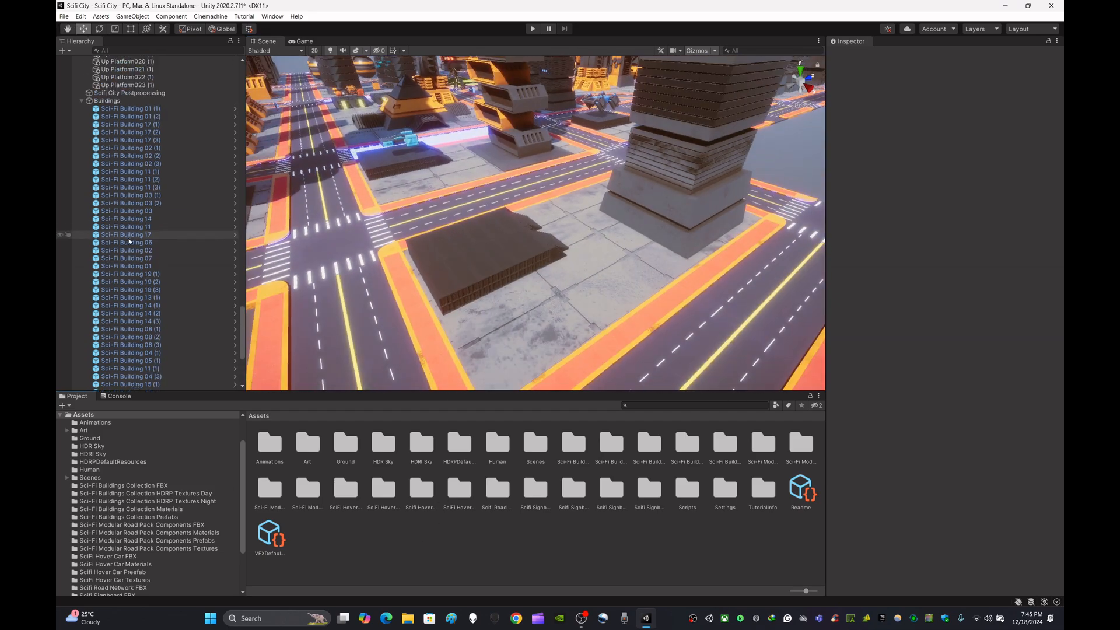
{"action": "scroll", "coordinate": [91, 244], "scroll_direction": "up", "scroll_amount": 10}
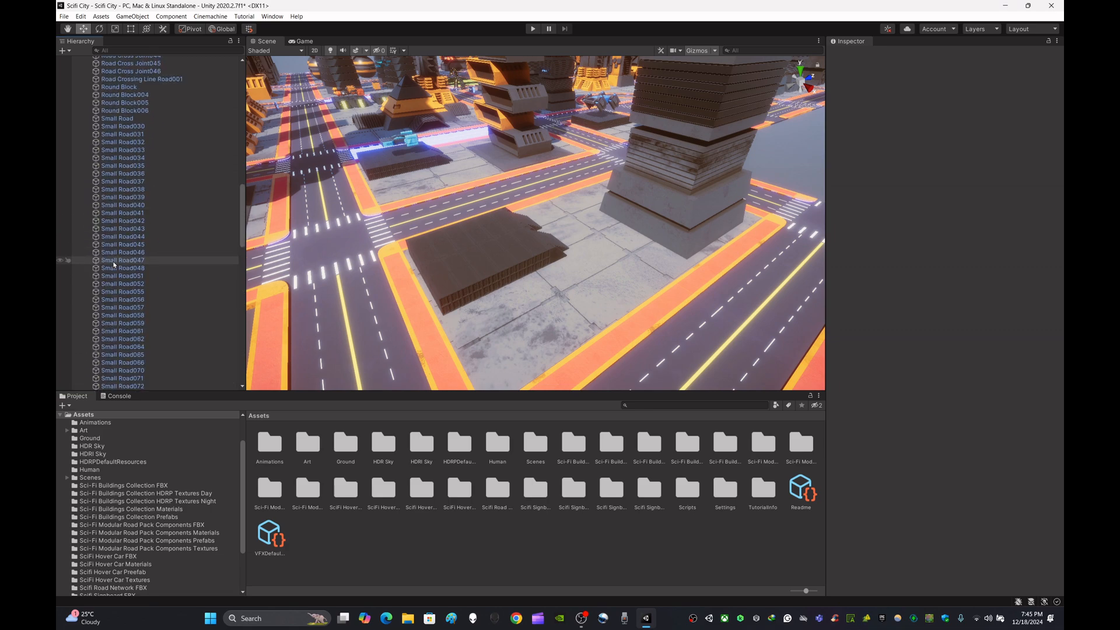
{"action": "scroll", "coordinate": [114, 264], "scroll_direction": "up", "scroll_amount": 10}
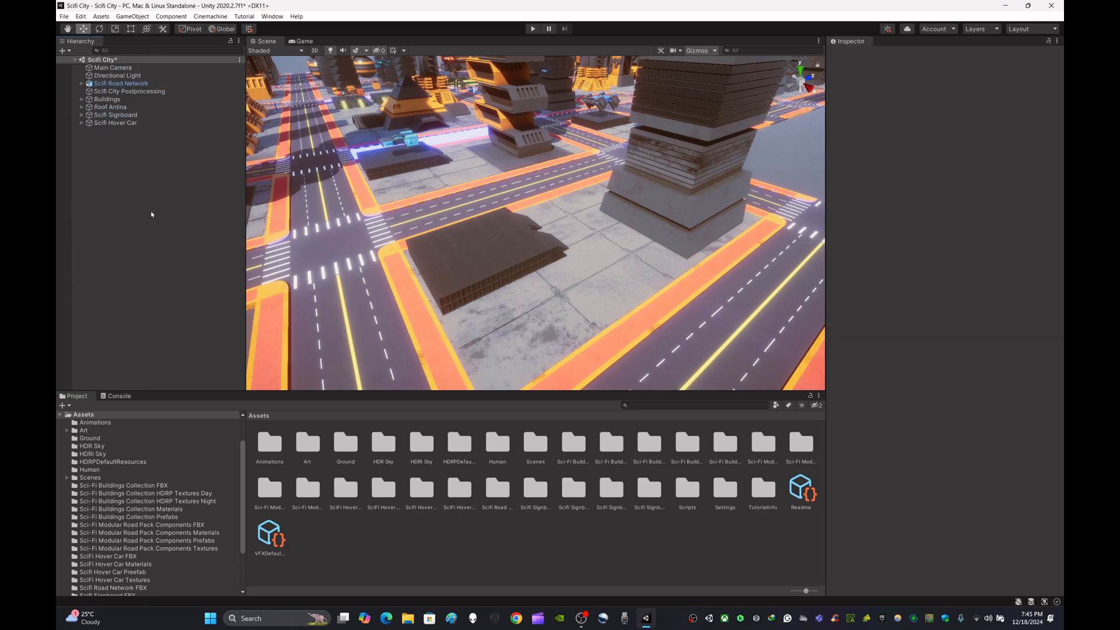
Step: Open the Scifi Hover Car Preefab assets folder and place SciFi Hover Car 06 above the new block's raised platform
{"action": "left_click", "coordinate": [160, 517]}
{"action": "key", "text": "Up"}
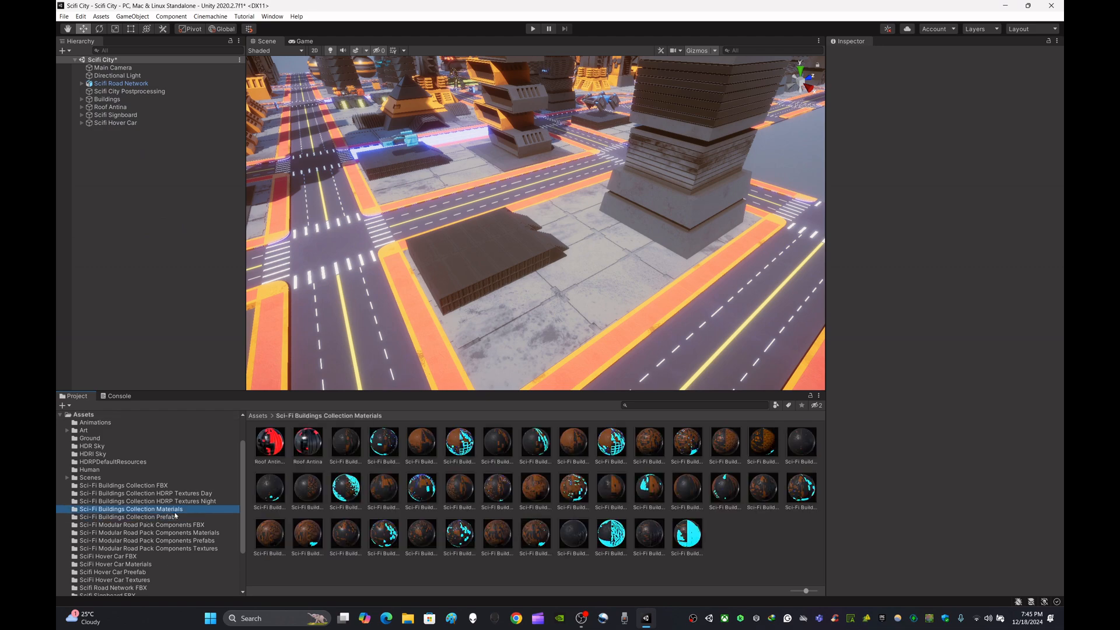
{"action": "key", "text": "Down"}
{"action": "key", "text": "Down"}
{"action": "key", "text": "Down"}
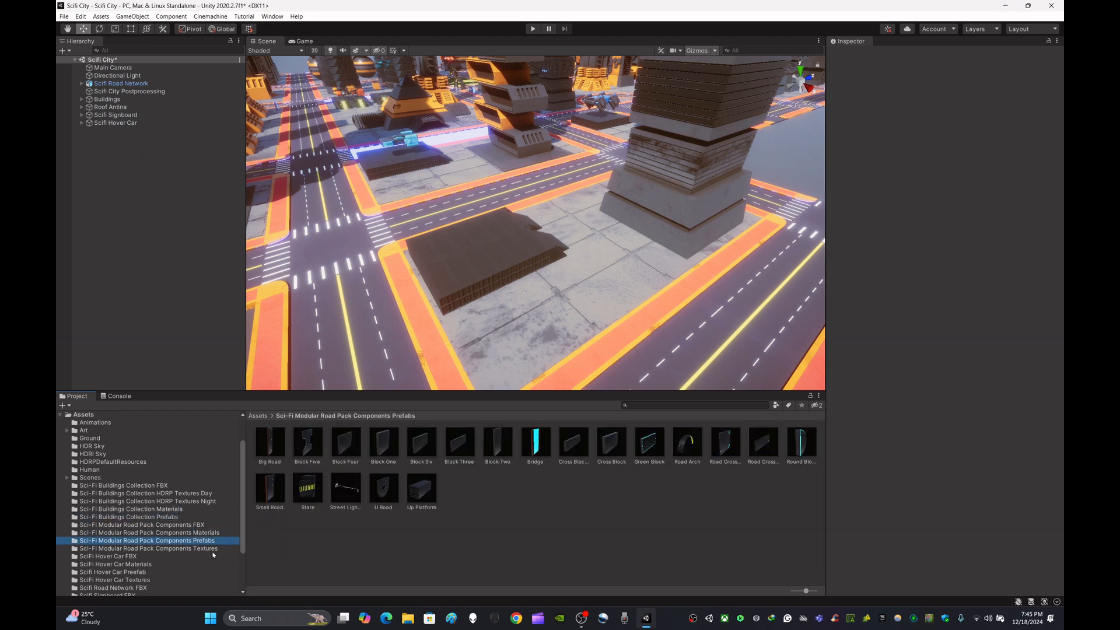
{"action": "scroll", "coordinate": [186, 518], "scroll_direction": "down", "scroll_amount": 3}
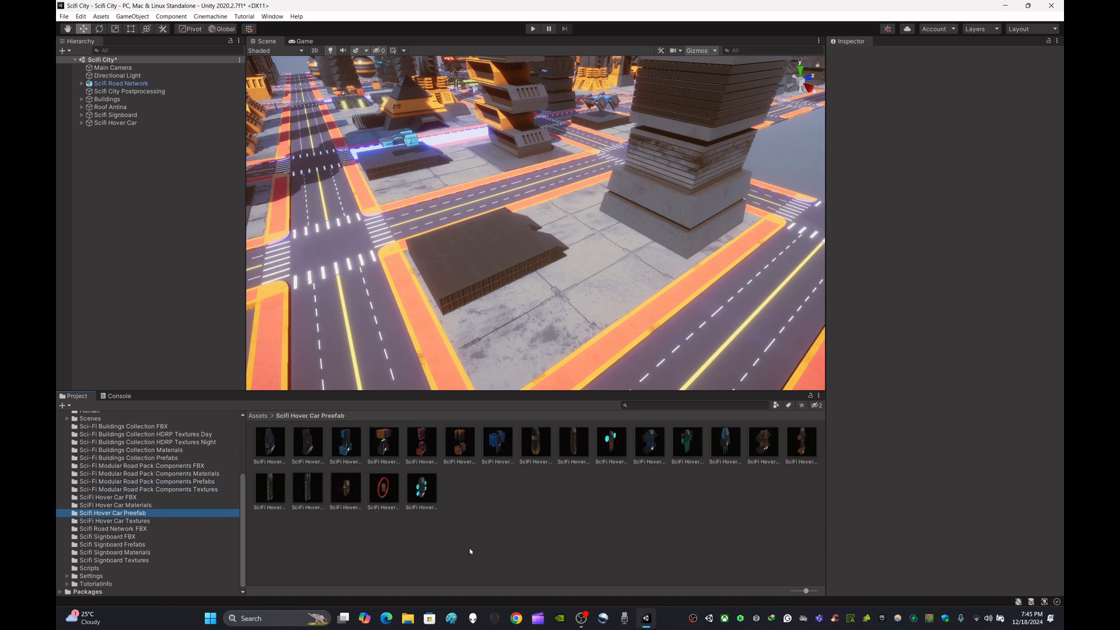
{"action": "left_click", "coordinate": [427, 445]}
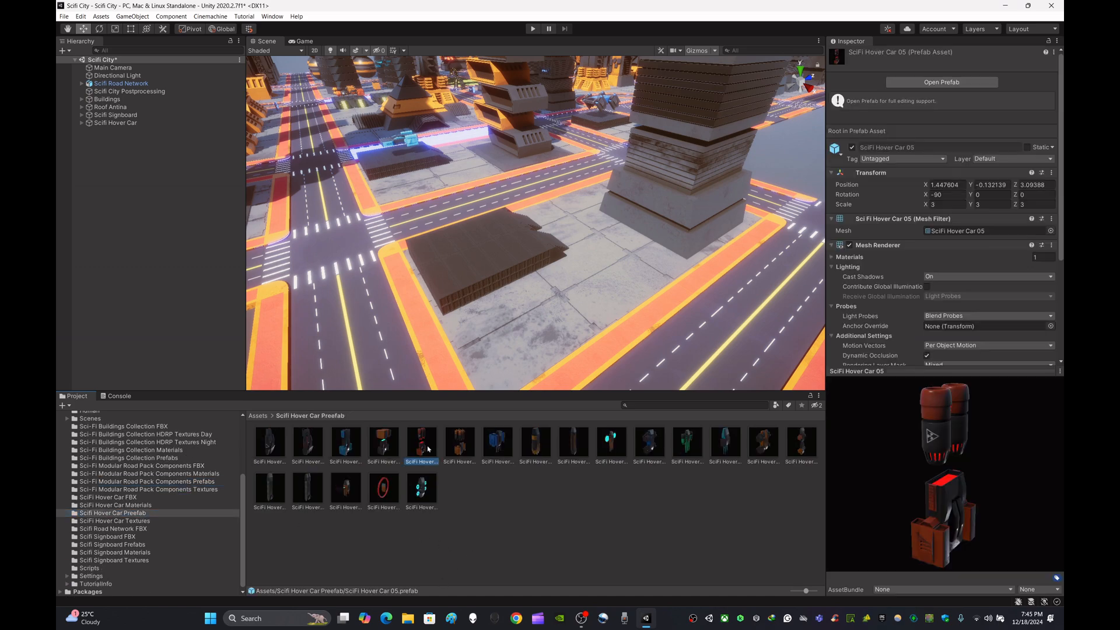
{"action": "left_click_drag", "start_coordinate": [477, 254], "coordinate": [477, 254]}
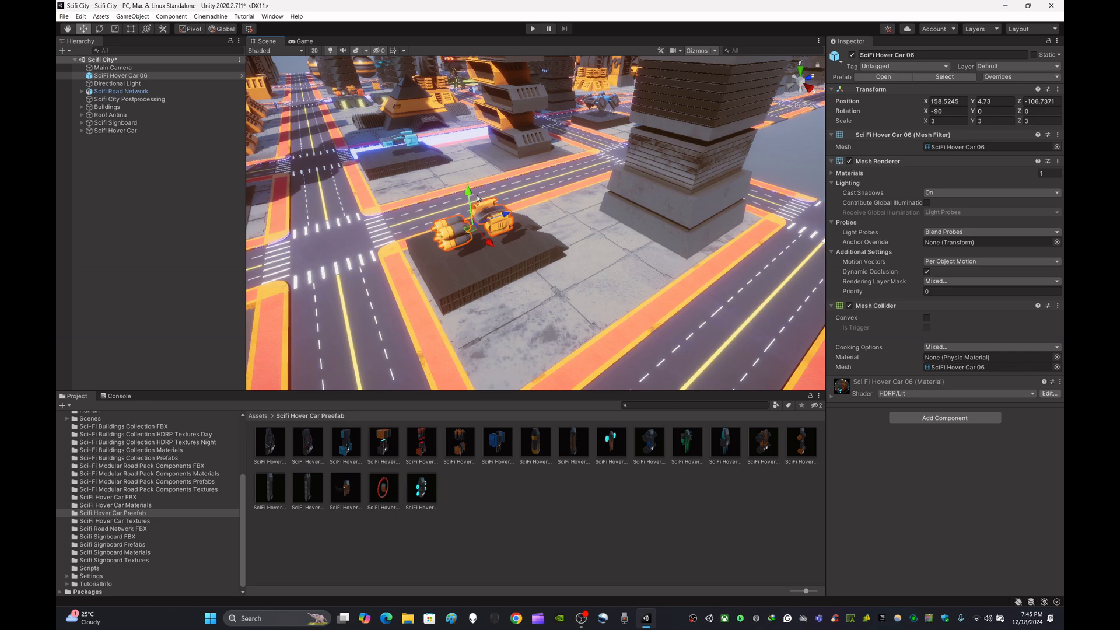
Step: Move SciFi Hover Car 06 to X 155.35 and set its Z rotation to -90
{"action": "left_click_drag", "start_coordinate": [477, 199], "coordinate": [522, 201], "text": "alt"}
{"action": "scroll", "coordinate": [522, 201], "scroll_direction": "up", "scroll_amount": 5}
{"action": "left_click_drag", "start_coordinate": [668, 224], "coordinate": [491, 280]}
{"action": "scroll", "coordinate": [492, 264], "scroll_direction": "down", "scroll_amount": 5}
{"action": "scroll", "coordinate": [489, 265], "scroll_direction": "up", "scroll_amount": 3}
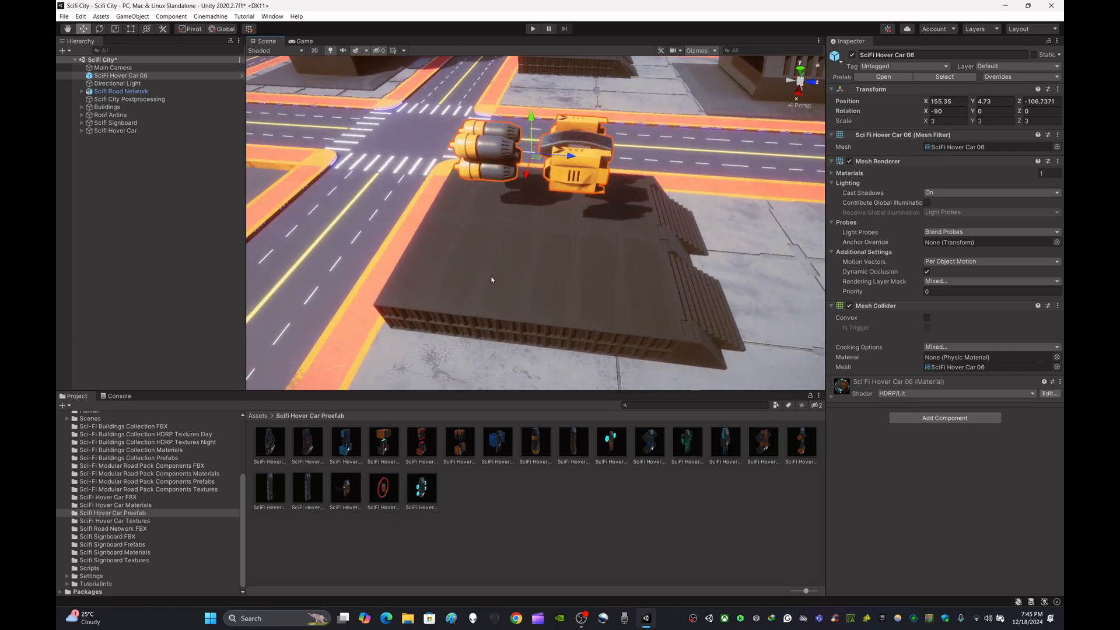
{"action": "left_click_drag", "start_coordinate": [559, 172], "coordinate": [660, 146]}
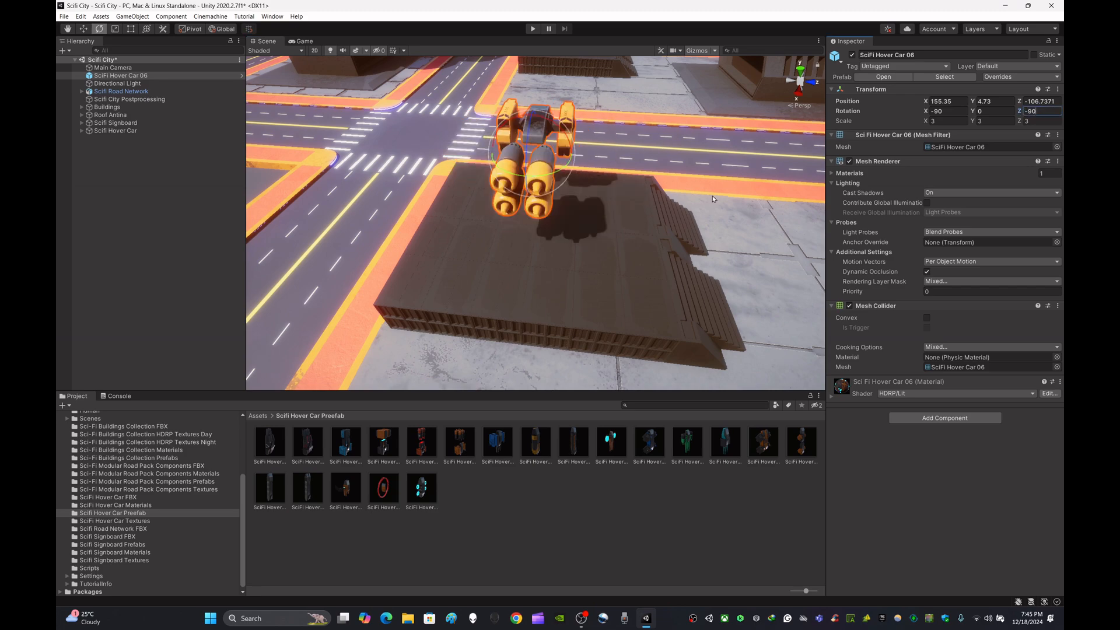
Step: Centre SciFi Hover Car 06 over the raised platform and lower it to about X 158.62, Y 3.94, Z -104.6
{"action": "left_click_drag", "start_coordinate": [712, 195], "coordinate": [551, 222], "text": "alt"}
{"action": "key", "text": "w"}
{"action": "left_click_drag", "start_coordinate": [451, 156], "coordinate": [443, 229]}
{"action": "right_click_drag", "start_coordinate": [589, 239], "coordinate": [592, 185]}
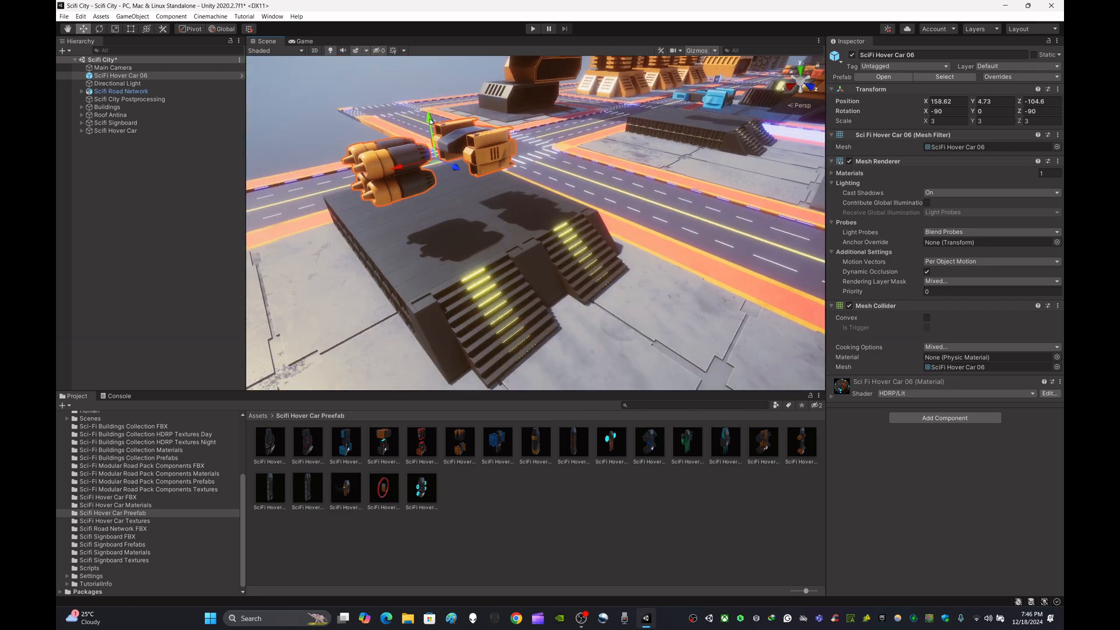
{"action": "right_click_drag", "start_coordinate": [509, 192], "coordinate": [599, 252]}
{"action": "left_click", "coordinate": [498, 324]}
Step: Add a SciFi Hover Car 05 and position it over the outer road at about X 182.5, Y 4.73, Z -105.4
{"action": "left_click_drag", "start_coordinate": [429, 448], "coordinate": [574, 287]}
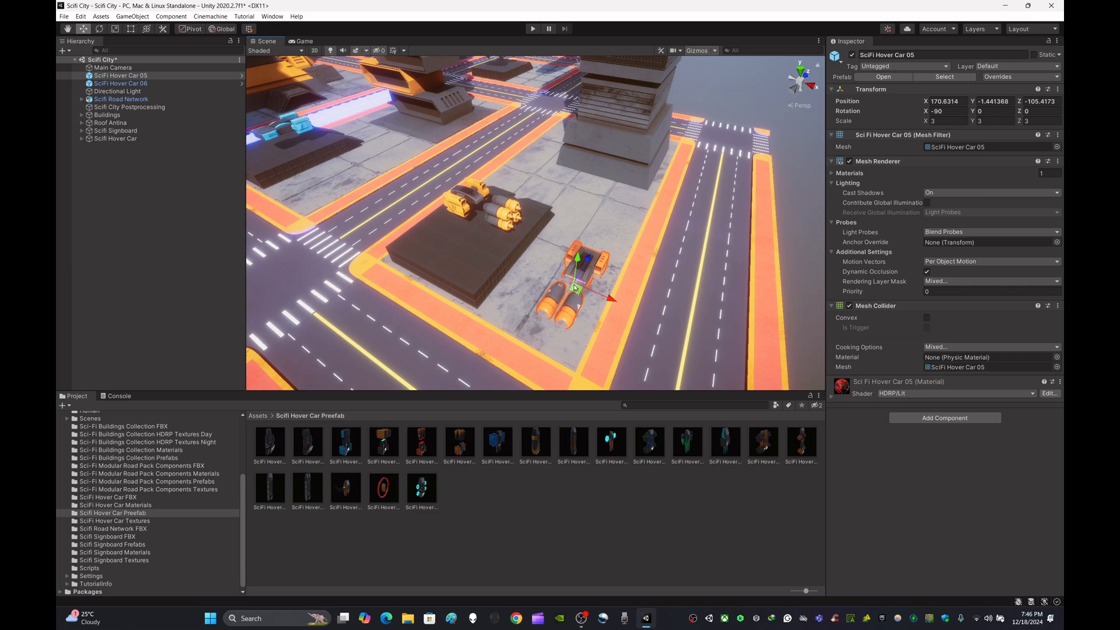
{"action": "right_click_drag", "start_coordinate": [575, 263], "coordinate": [571, 264]}
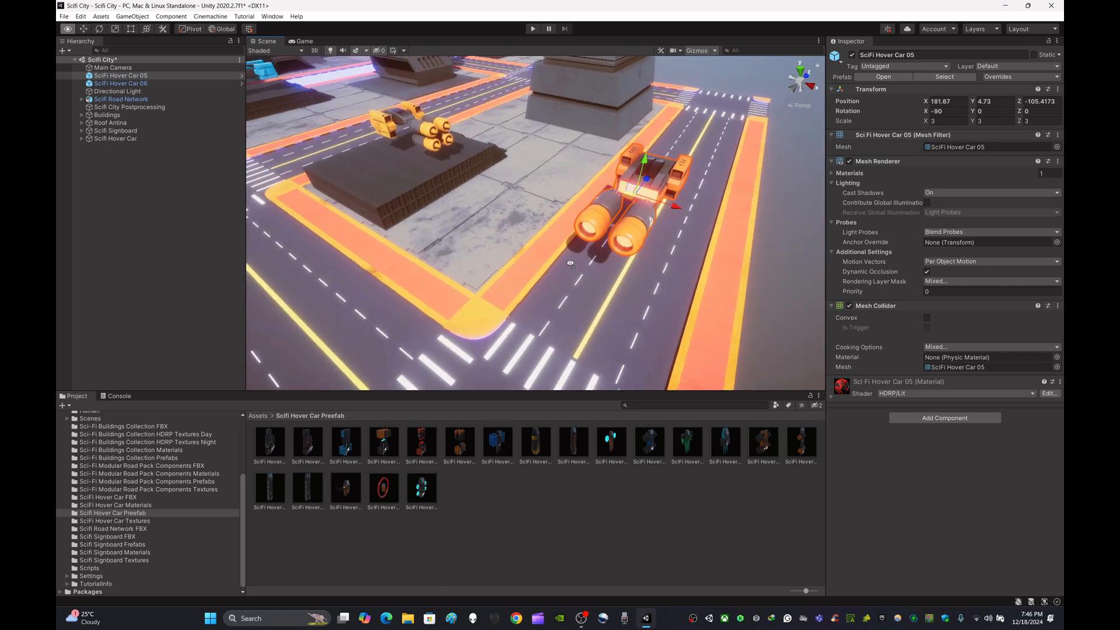
{"action": "left_click", "coordinate": [782, 285]}
{"action": "right_click_drag", "start_coordinate": [783, 285], "coordinate": [652, 247]}
{"action": "scroll", "coordinate": [671, 291], "scroll_direction": "down", "scroll_amount": 5}
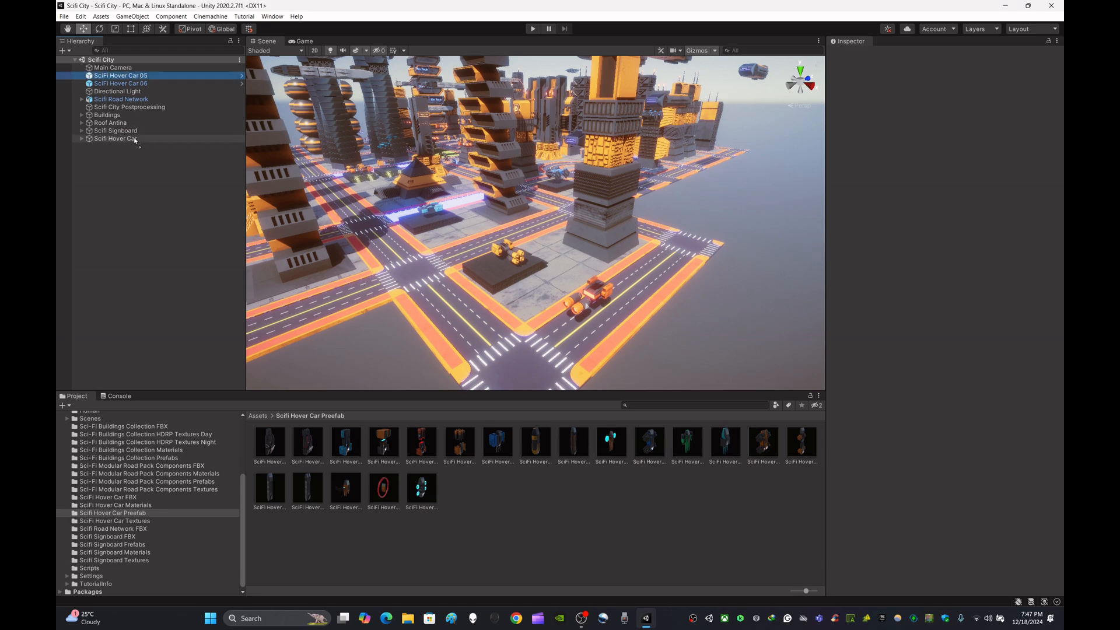
Step: Parent the new SciFi Hover Car 05 and 06 under the Scifi Hover Car group and collapse the group
{"action": "left_click_drag", "start_coordinate": [134, 139], "coordinate": [134, 139]}
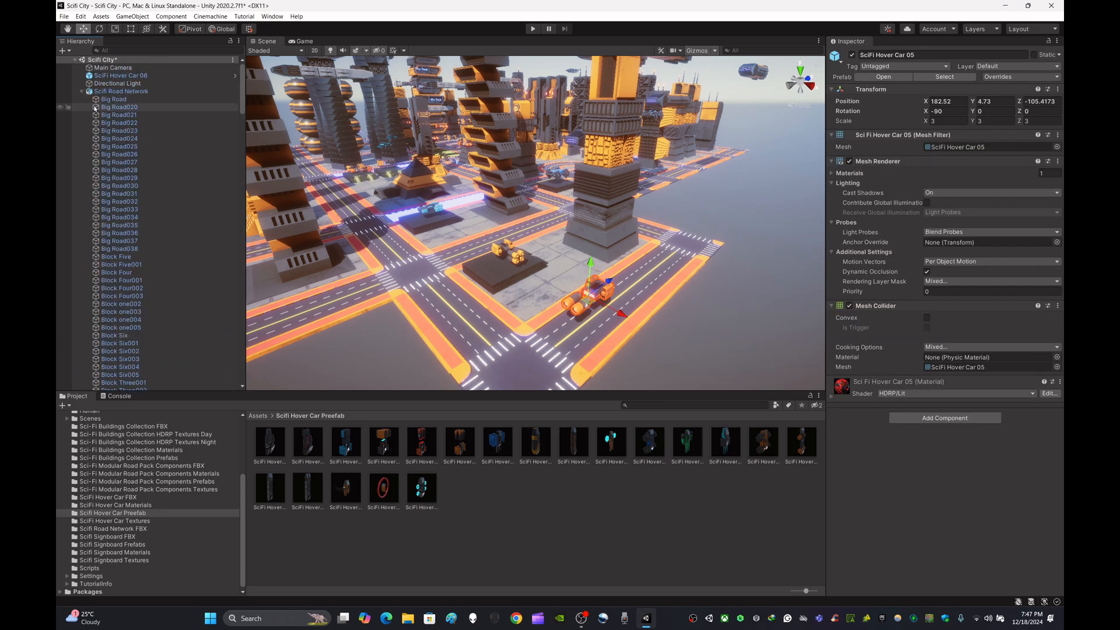
{"action": "left_click", "coordinate": [82, 132]}
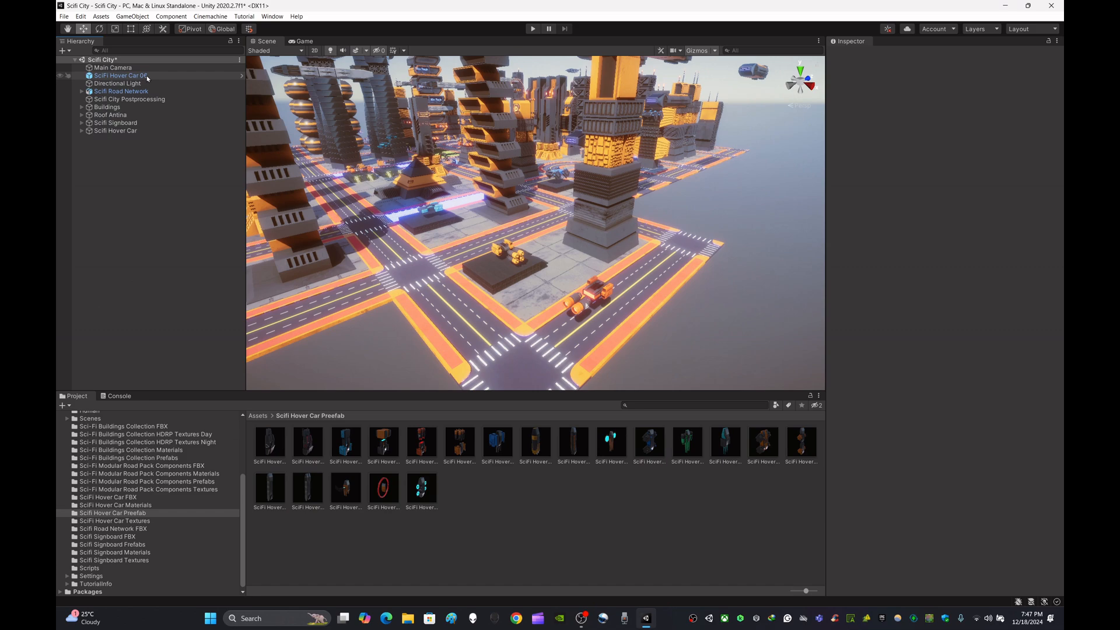
{"action": "left_click_drag", "start_coordinate": [146, 75], "coordinate": [128, 131]}
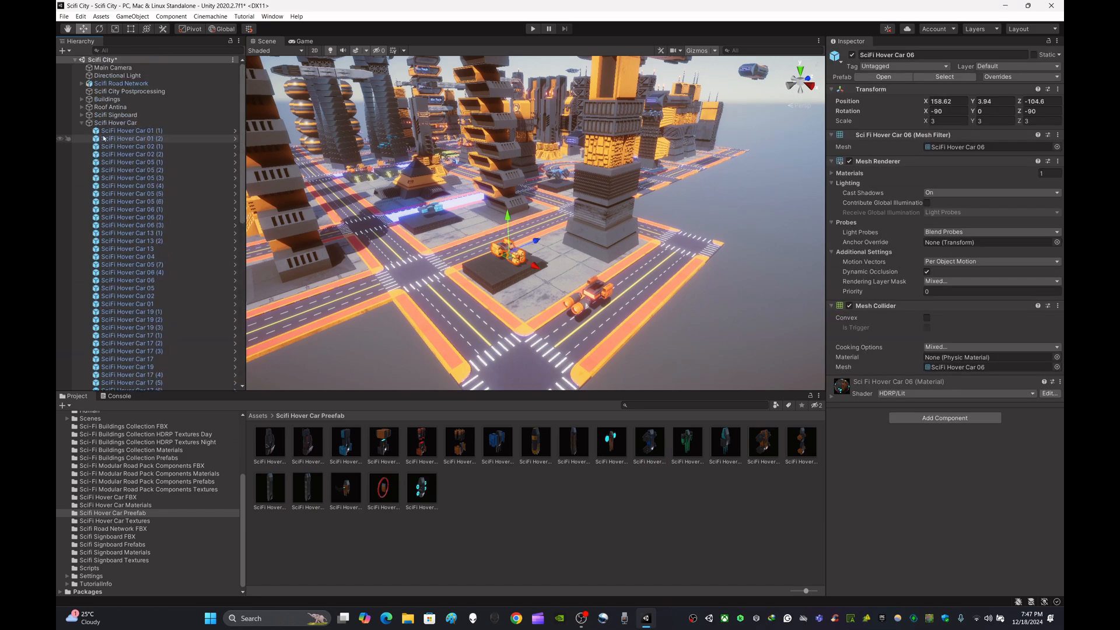
{"action": "left_click", "coordinate": [107, 152]}
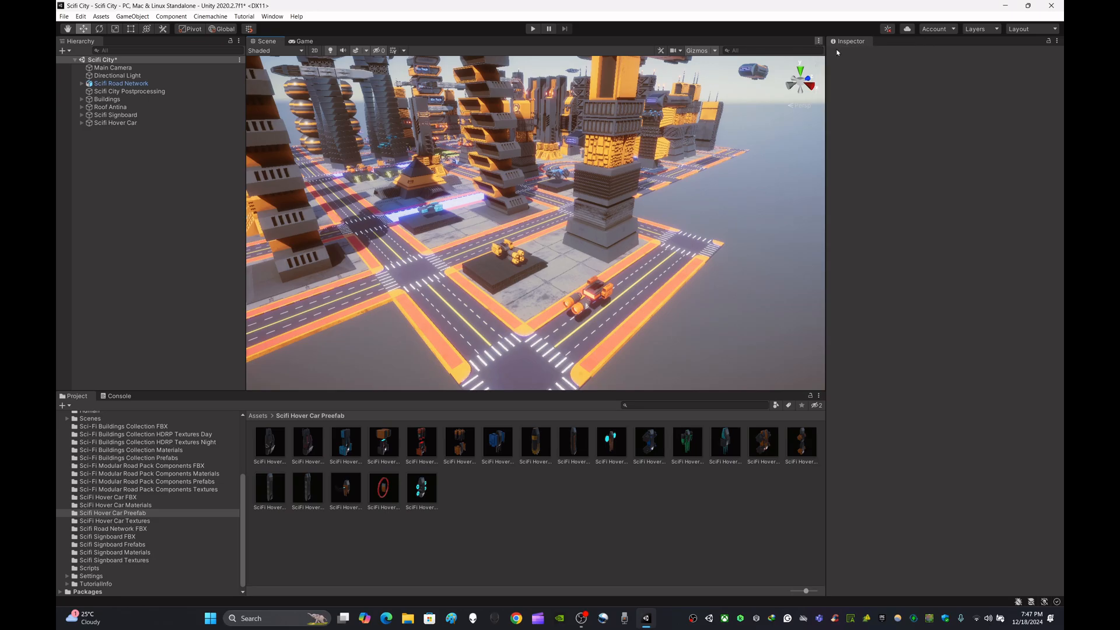
Step: Maximize the scene view and examine the whole expanded city from above, including its central roads, green blocks and outer towers
{"action": "key", "text": "shift+space"}
{"action": "right_click_drag", "start_coordinate": [717, 253], "coordinate": [789, 299]}
{"action": "key", "text": "w"}
{"action": "key", "text": "s"}
{"action": "key", "text": "a"}
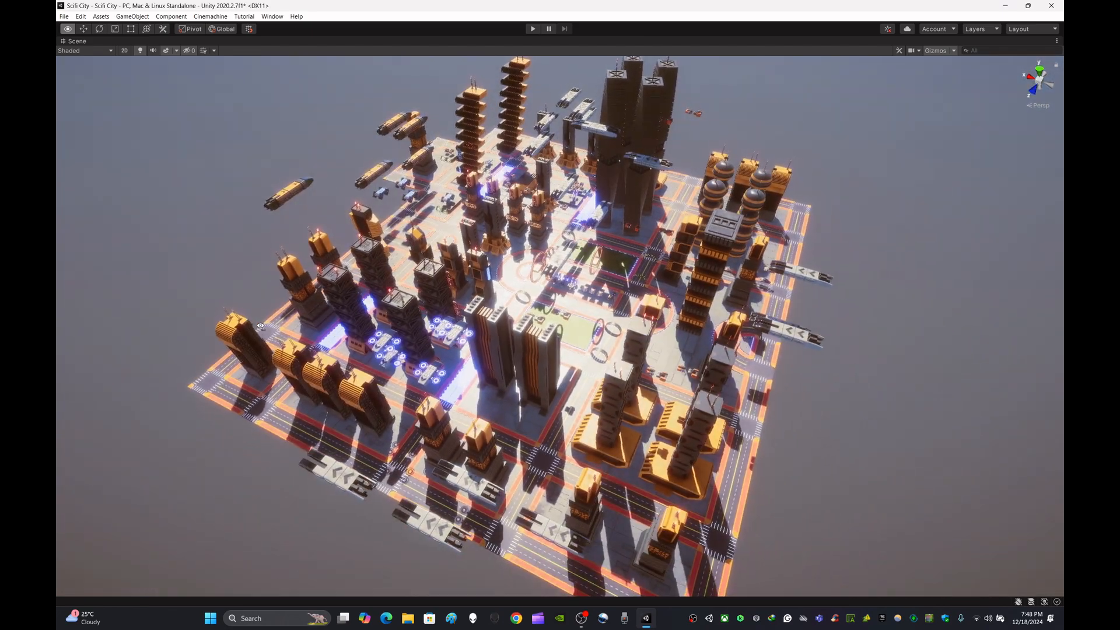
{"action": "left_click_drag", "start_coordinate": [382, 297], "coordinate": [530, 290], "text": "alt"}
{"action": "scroll", "coordinate": [529, 290], "scroll_direction": "up", "scroll_amount": 5}
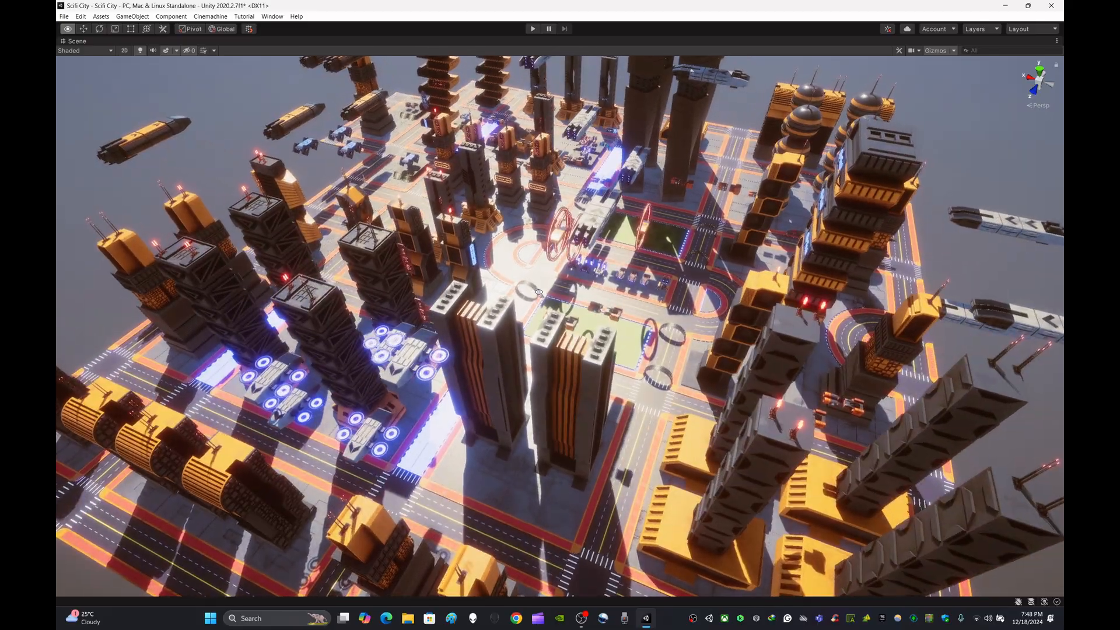
{"action": "right_click_drag", "start_coordinate": [539, 292], "coordinate": [484, 285]}
{"action": "key", "text": "w"}
{"action": "key", "text": "s"}
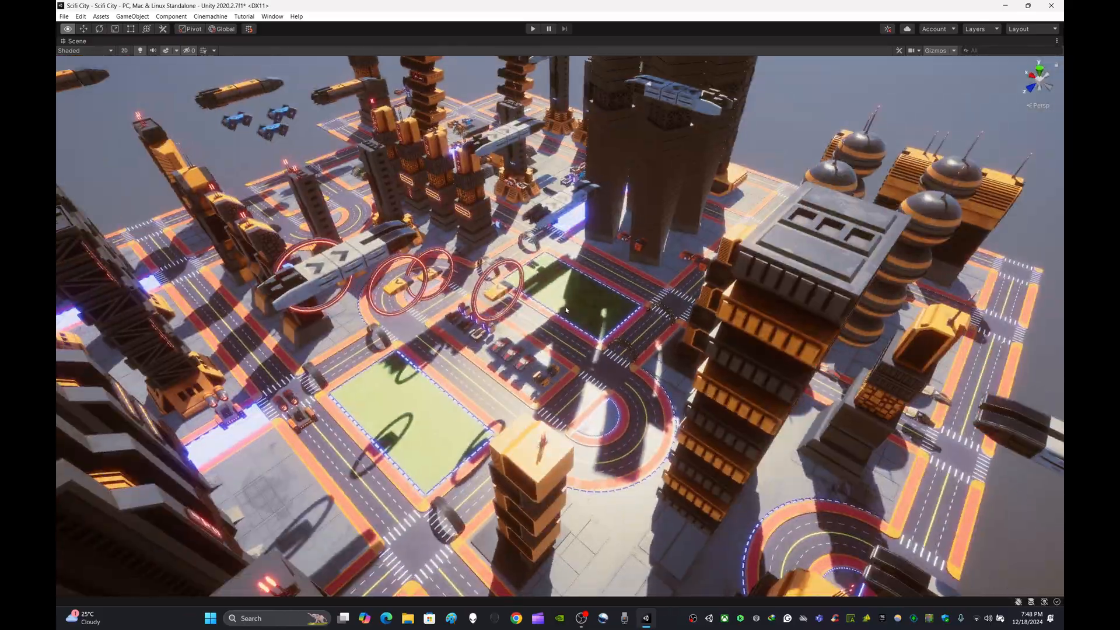
{"action": "key", "text": "s"}
{"action": "right_click_drag", "start_coordinate": [565, 311], "coordinate": [563, 312]}
Step: Set the scene's draw mode to Shaded Wireframe and inspect the mesh of the city's towers and roads
{"action": "left_click", "coordinate": [103, 51]}
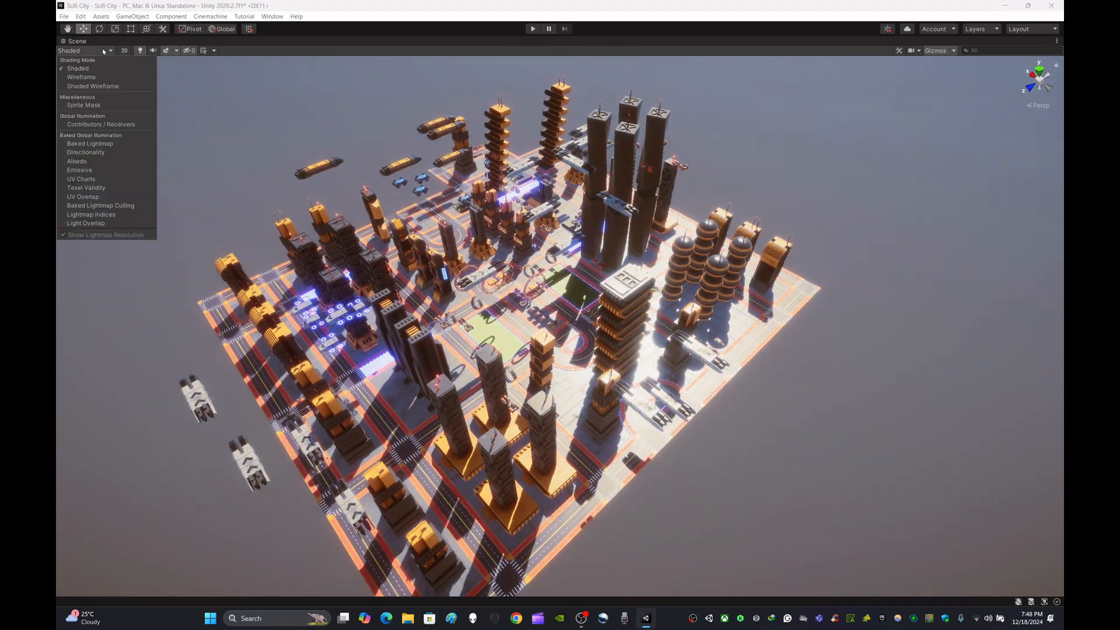
{"action": "left_click", "coordinate": [742, 441]}
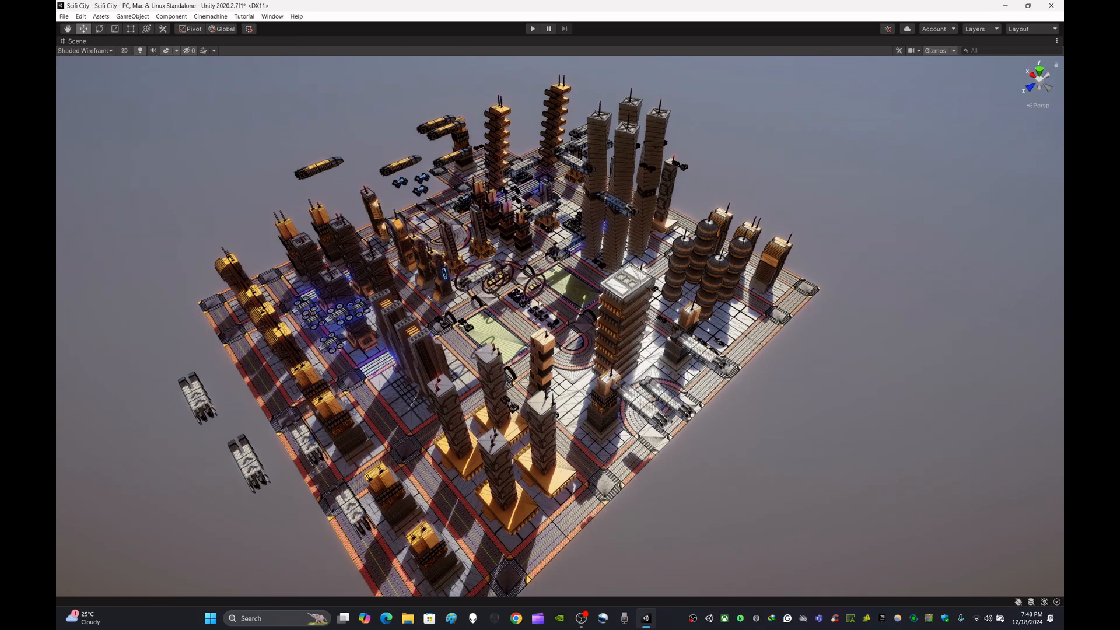
{"action": "right_click_drag", "start_coordinate": [539, 303], "coordinate": [496, 265]}
{"action": "key", "text": "w"}
{"action": "key", "text": "a"}
Step: Restore the scene view from its maximized size and set the draw mode to Shaded
{"action": "left_click", "coordinate": [1056, 40]}
{"action": "left_click", "coordinate": [1010, 51]}
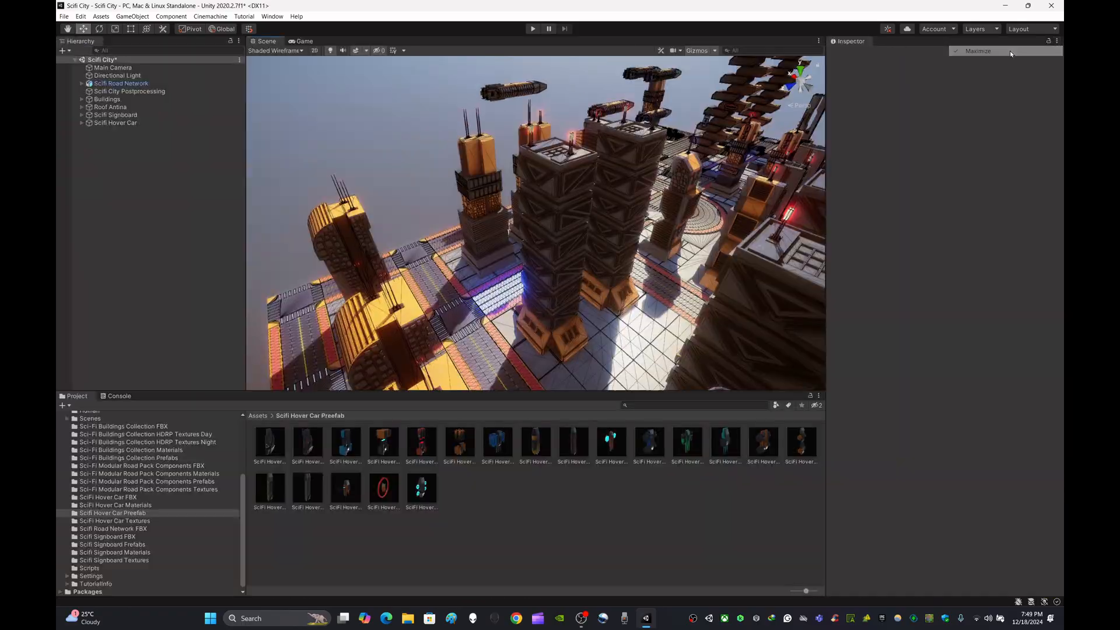
{"action": "left_click", "coordinate": [301, 51]}
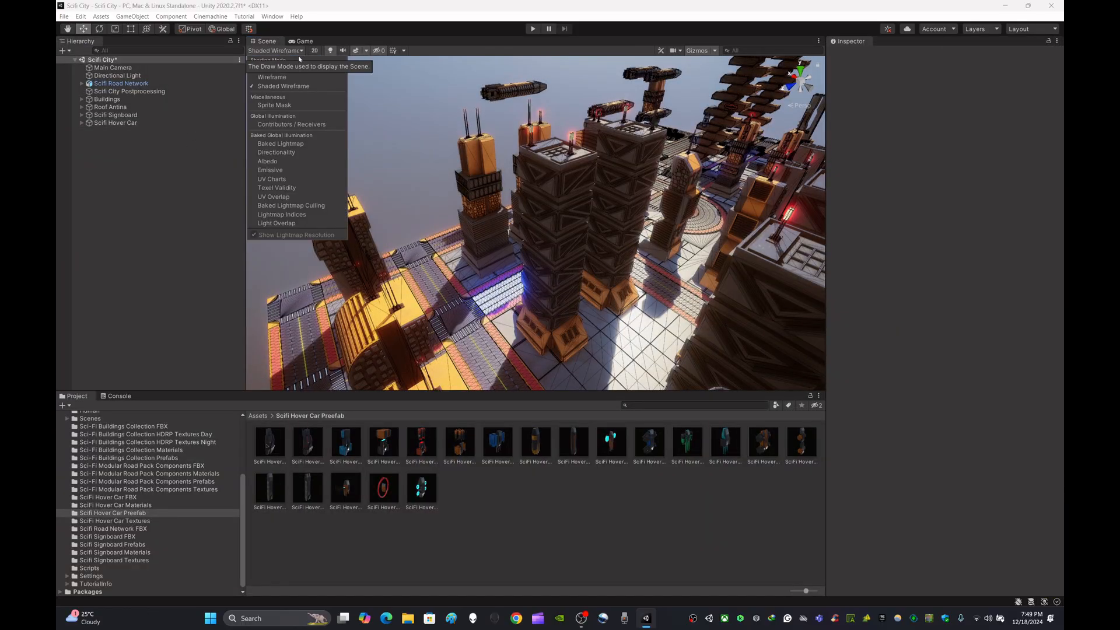
{"action": "left_click", "coordinate": [268, 69]}
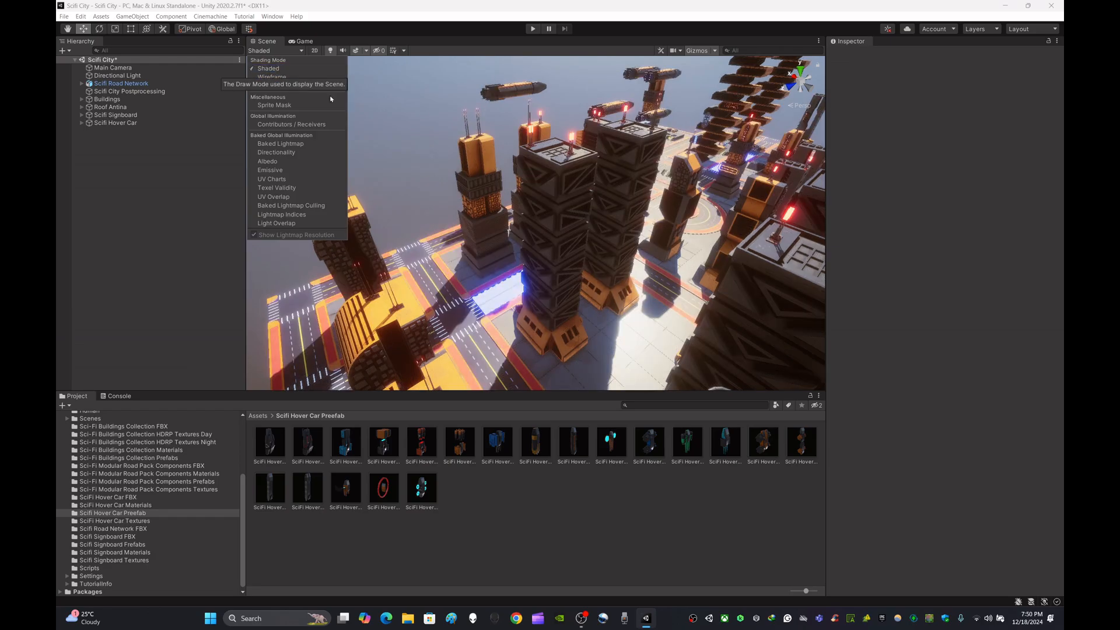
Step: Duplicate the SciFi Signboard 04 on the dark lattice tower and offset the copy to about Z 70.03
{"action": "mouse_move", "coordinate": [700, 193]}
{"action": "right_mouse_down"}
{"action": "mouse_move", "coordinate": [730, 183]}
{"action": "mouse_move", "coordinate": [341, 190]}
{"action": "mouse_move", "coordinate": [507, 187]}
{"action": "right_mouse_up"}
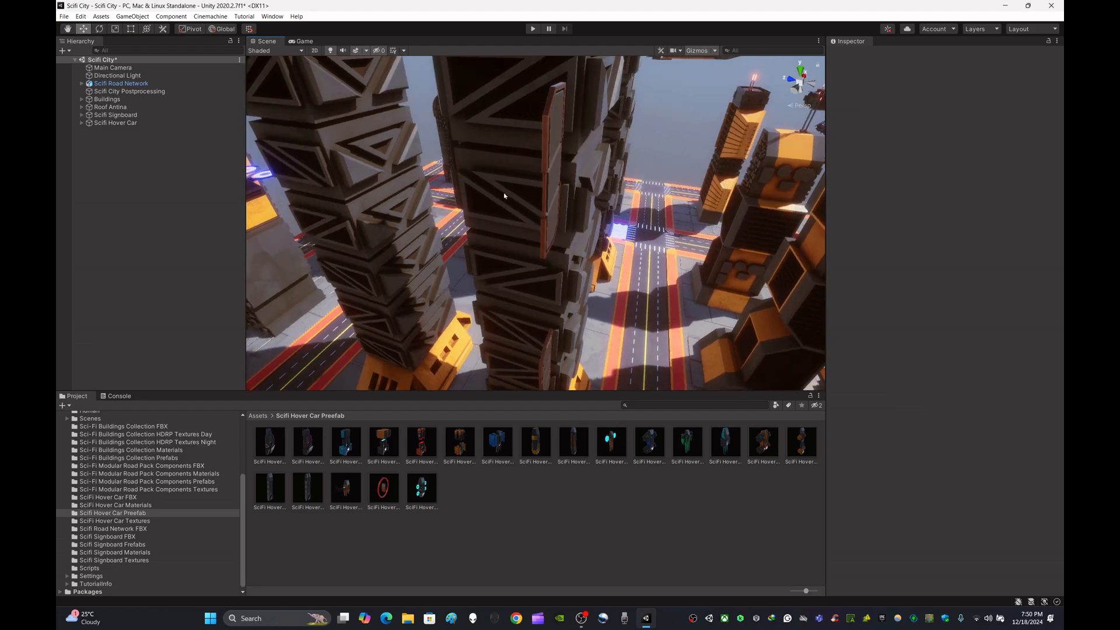
{"action": "left_click", "coordinate": [533, 172]}
{"action": "key", "text": "ctrl+d"}
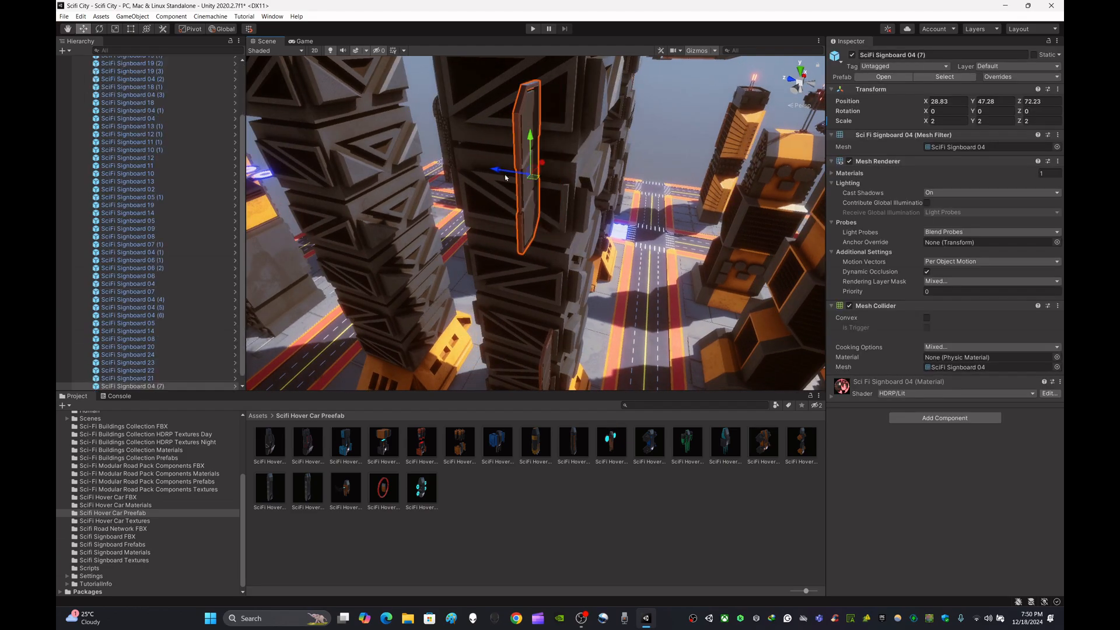
{"action": "left_click_drag", "start_coordinate": [503, 175], "coordinate": [532, 175]}
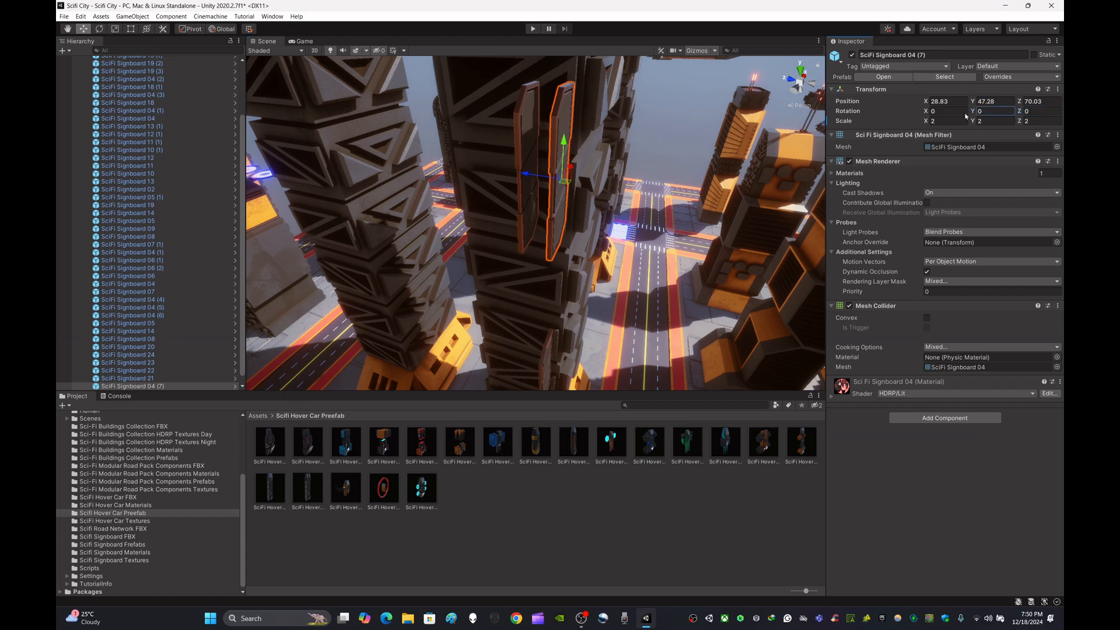
Step: Set the signboard copy's Y rotation to -180, check it on the tower and collapse the signboard group
{"action": "left_click_drag", "start_coordinate": [307, 157], "coordinate": [800, 185]}
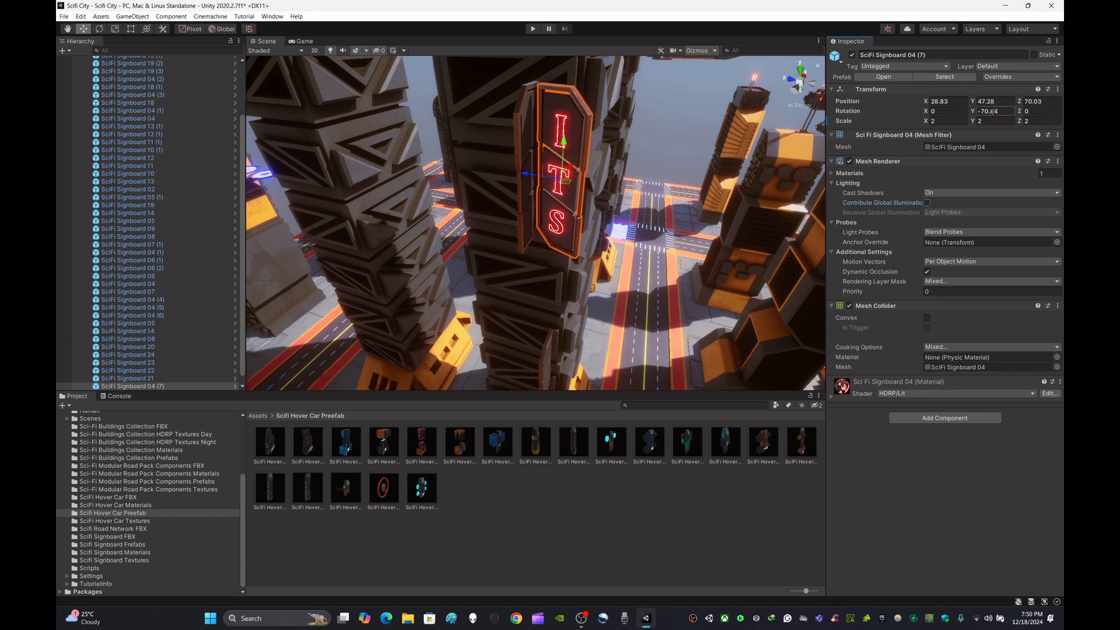
{"action": "type", "text": "-90"}
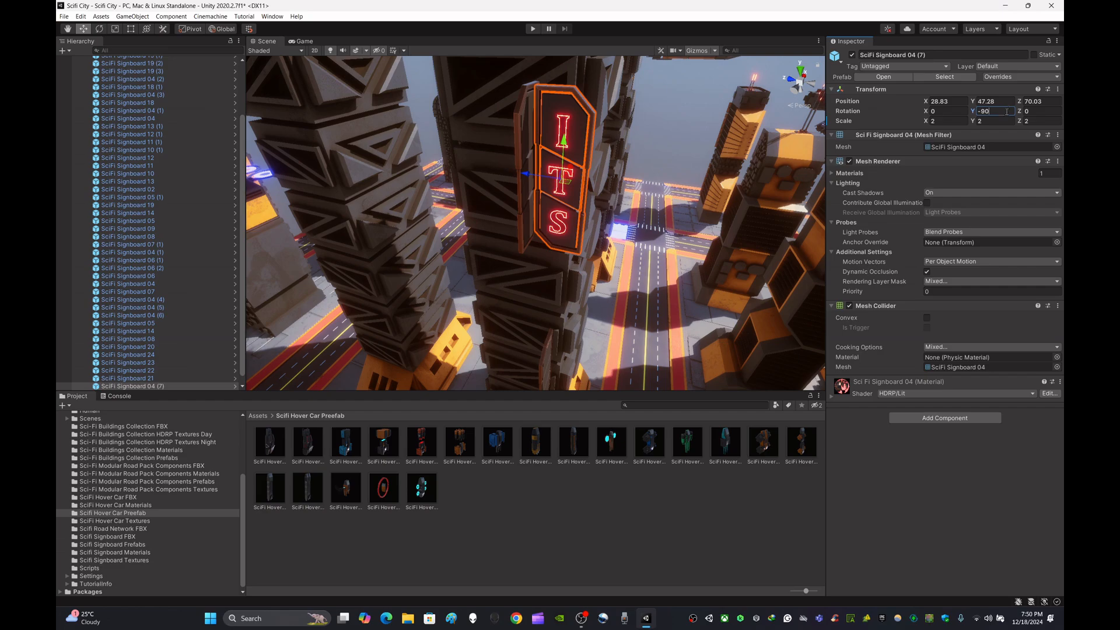
{"action": "key", "text": "BackSpace"}
{"action": "key", "text": "BackSpace"}
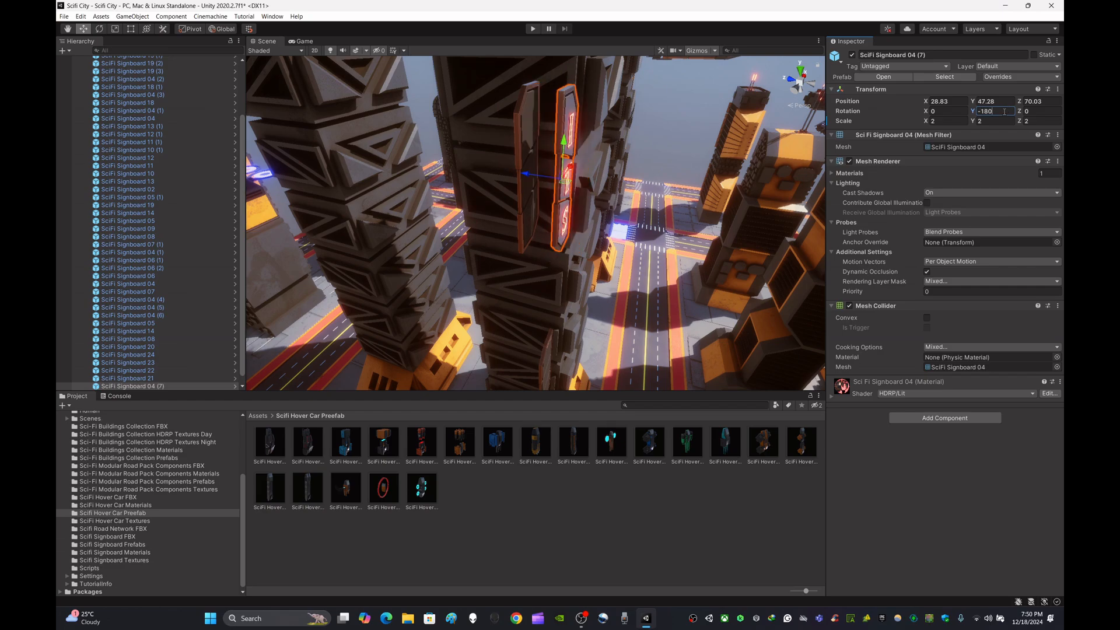
{"action": "right_click_drag", "start_coordinate": [726, 196], "coordinate": [525, 228]}
{"action": "scroll", "coordinate": [126, 154], "scroll_direction": "up", "scroll_amount": 3}
{"action": "left_click", "coordinate": [81, 117]}
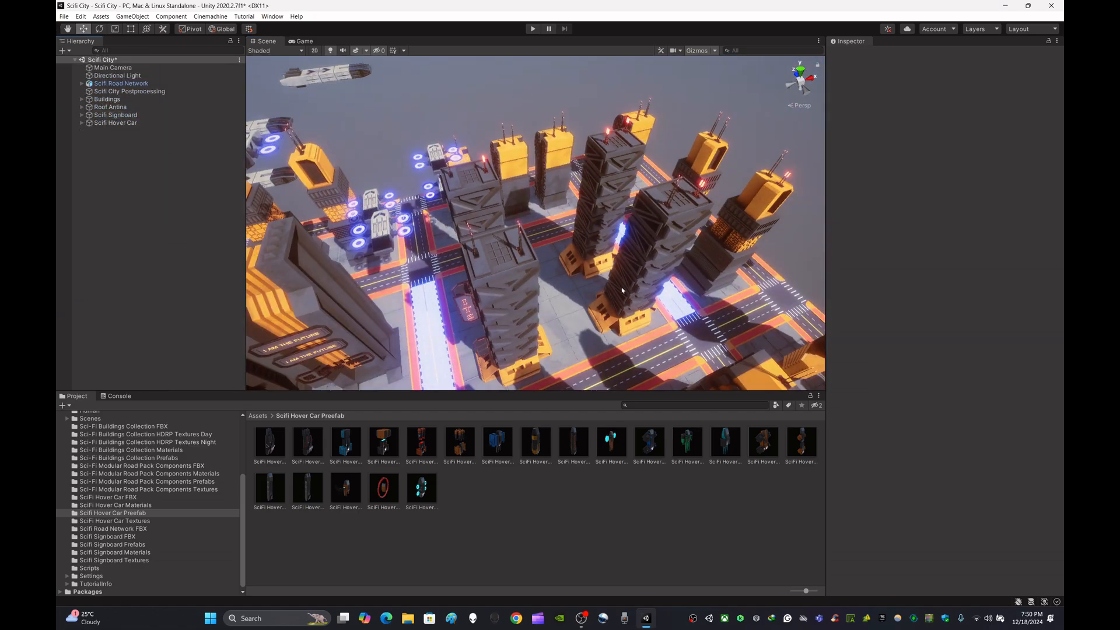
Step: Browse the road, hover car and building prefab folders and open the Scifi Signboard Prefabs folder
{"action": "right_click_drag", "start_coordinate": [636, 248], "coordinate": [614, 232]}
{"action": "left_click", "coordinate": [213, 481]}
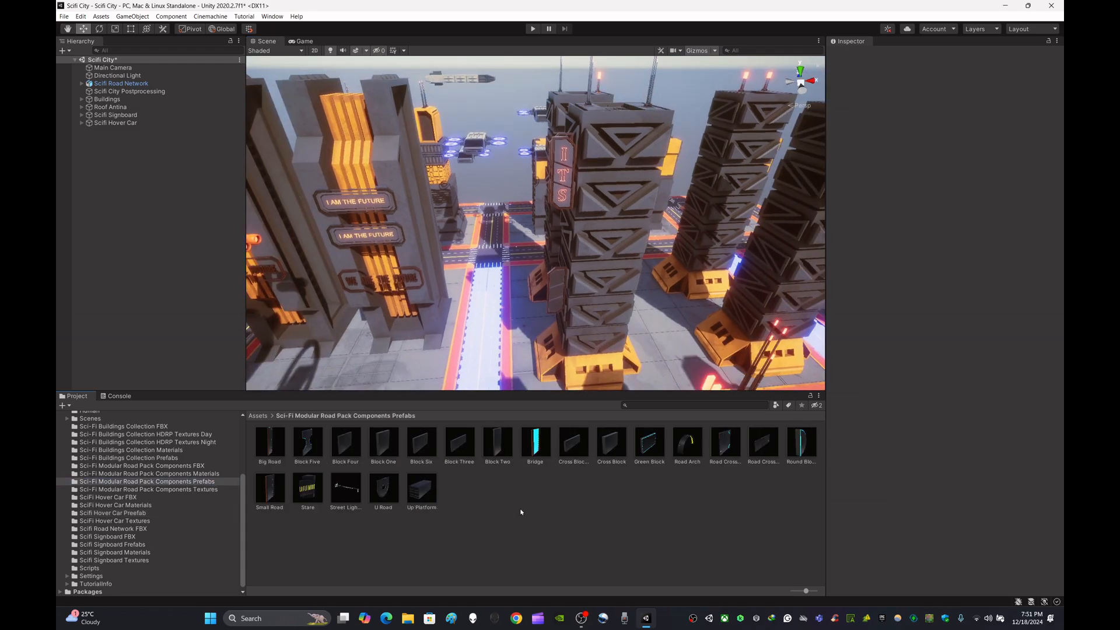
{"action": "scroll", "coordinate": [177, 505], "scroll_direction": "down", "scroll_amount": 1}
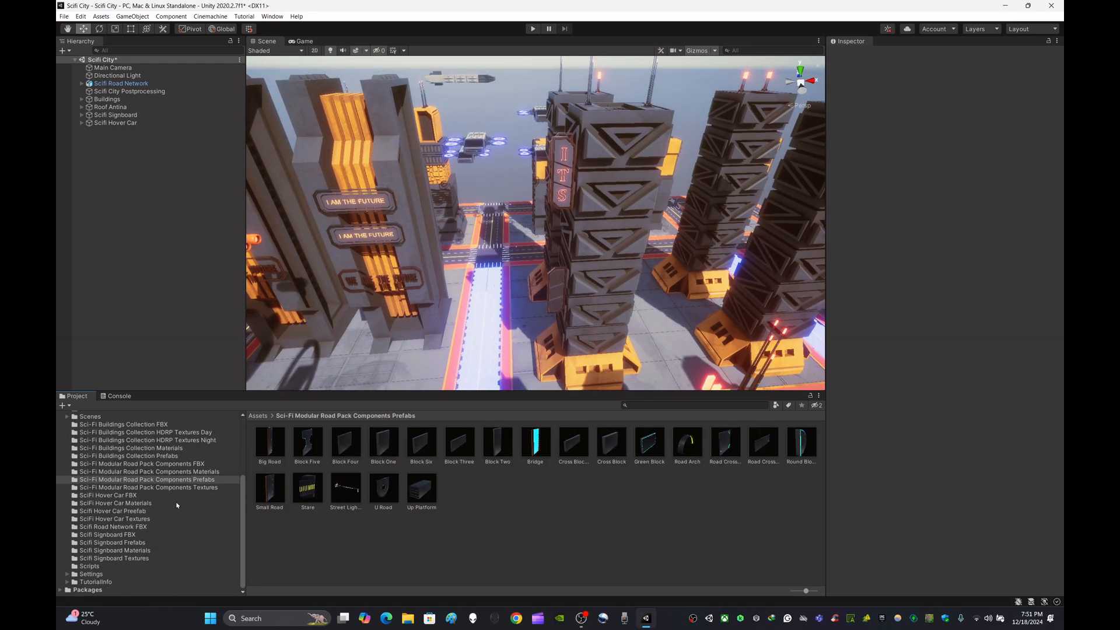
{"action": "left_click", "coordinate": [144, 512]}
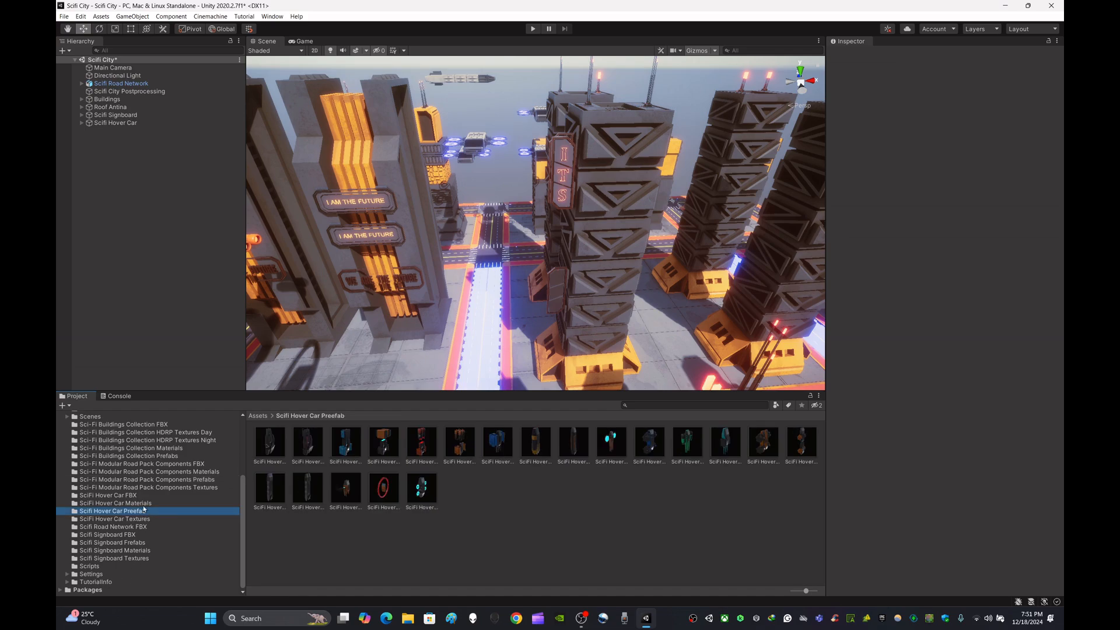
{"action": "left_click", "coordinate": [171, 457]}
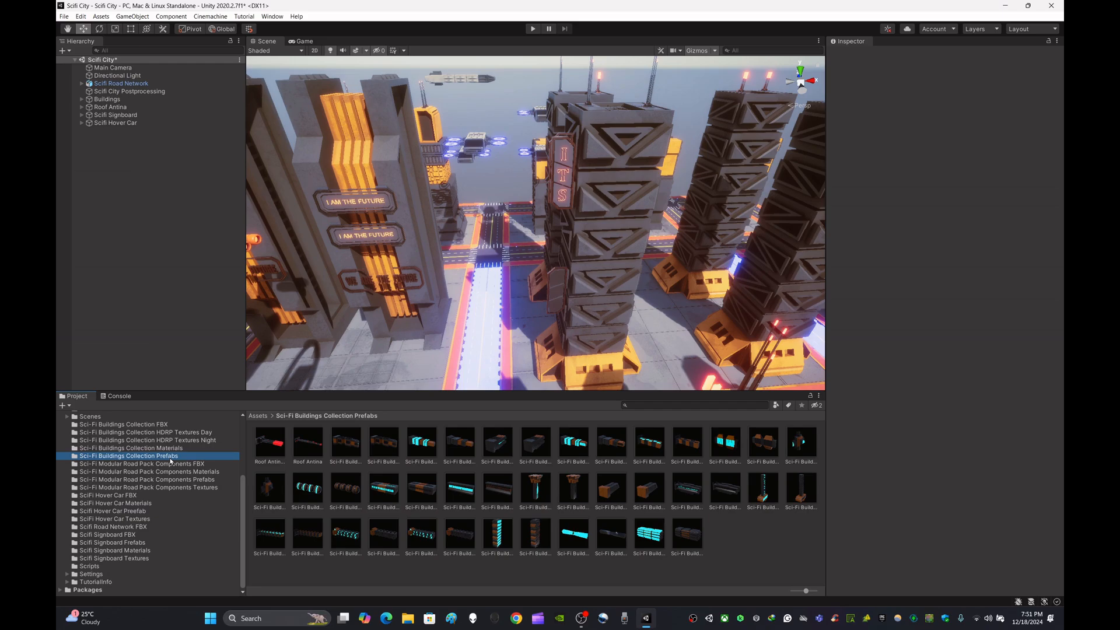
{"action": "left_click", "coordinate": [133, 511]}
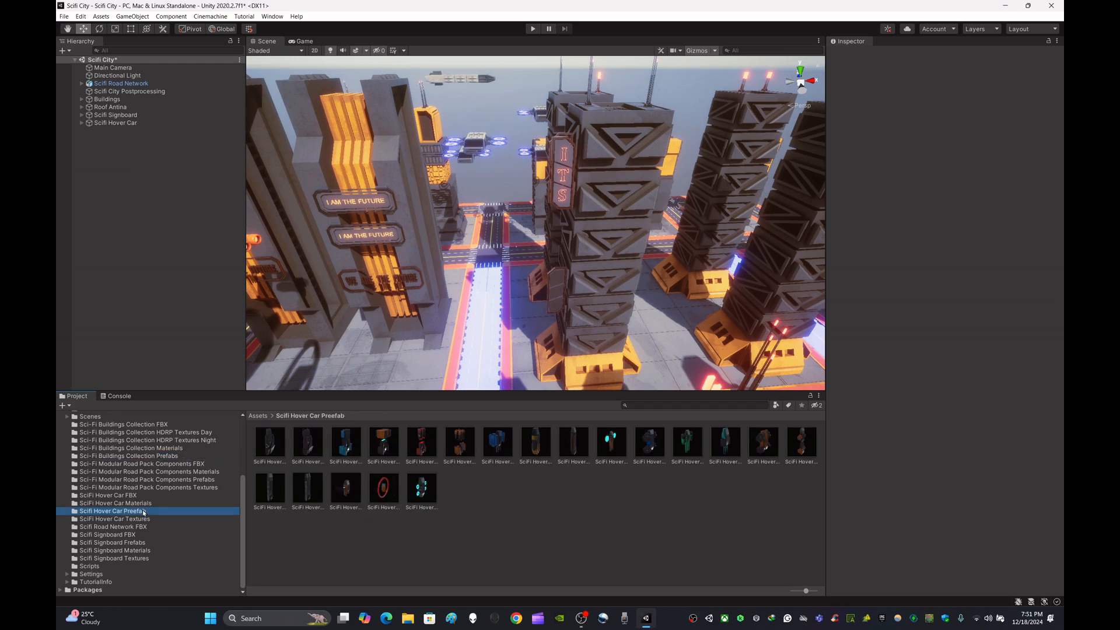
{"action": "left_click", "coordinate": [117, 543]}
Step: Place SciFi Signboard 21 in front of the dark yellow-based tower at about Y 56.84, with rotation 0, 180, 0
{"action": "right_click_drag", "start_coordinate": [460, 322], "coordinate": [539, 318]}
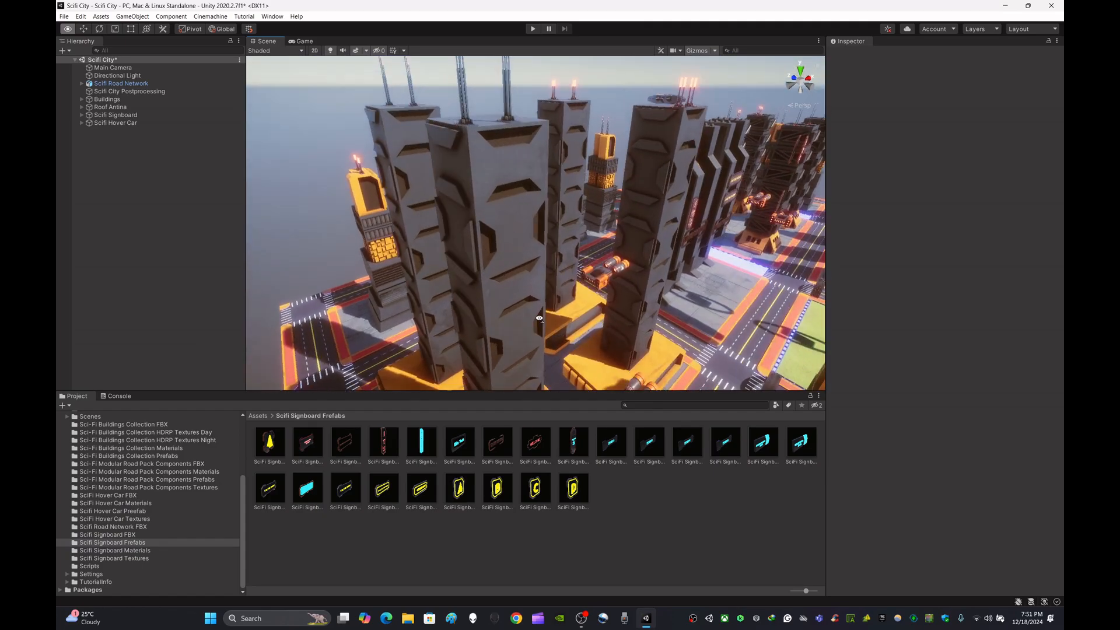
{"action": "left_click_drag", "start_coordinate": [535, 384], "coordinate": [528, 373]}
{"action": "key", "text": "ctrl+z"}
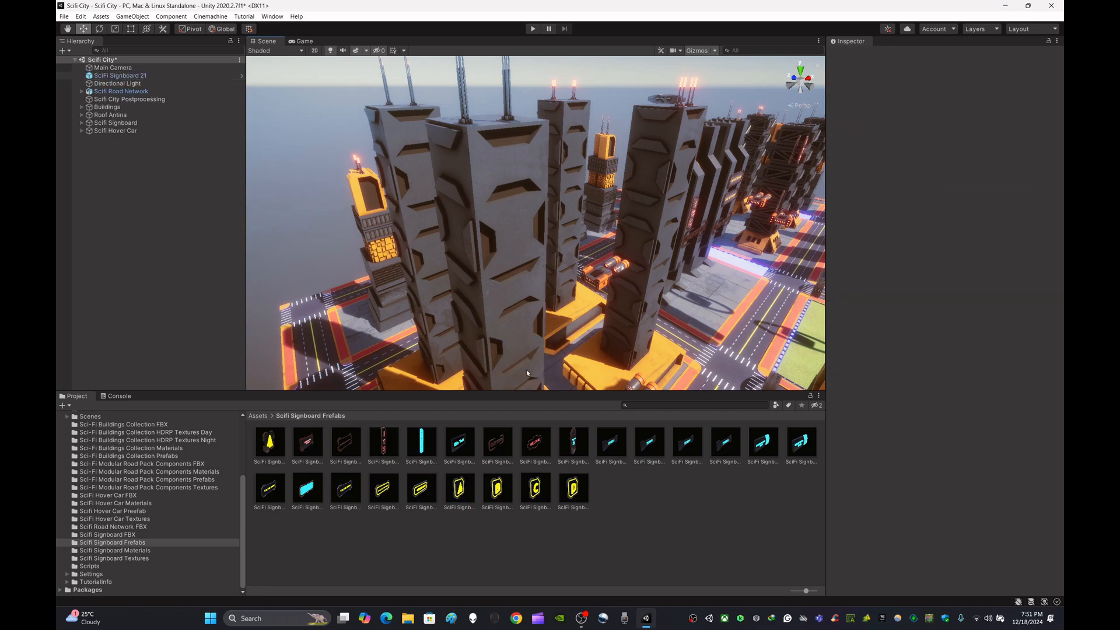
{"action": "right_click_drag", "start_coordinate": [528, 373], "coordinate": [537, 287]}
{"action": "left_click_drag", "start_coordinate": [488, 409], "coordinate": [497, 352]}
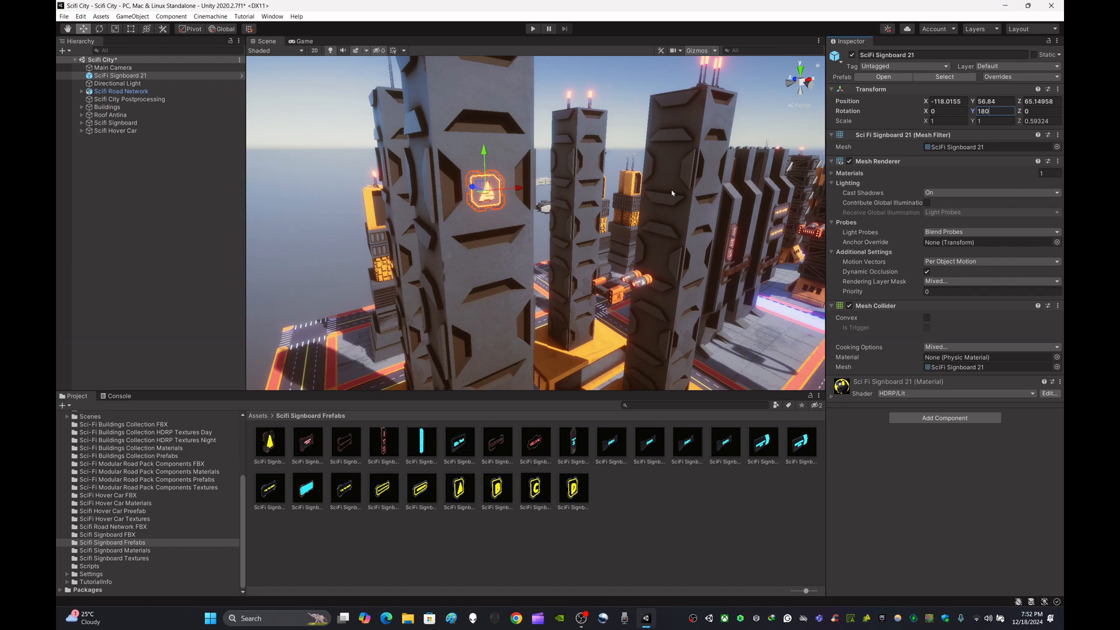
Step: Move SciFi Signboard 21 to about X -115.13, Z 69.66 and set its scale to 2 on all axes
{"action": "key", "text": "w"}
{"action": "right_click_drag", "start_coordinate": [671, 193], "coordinate": [420, 259]}
{"action": "key", "text": "d"}
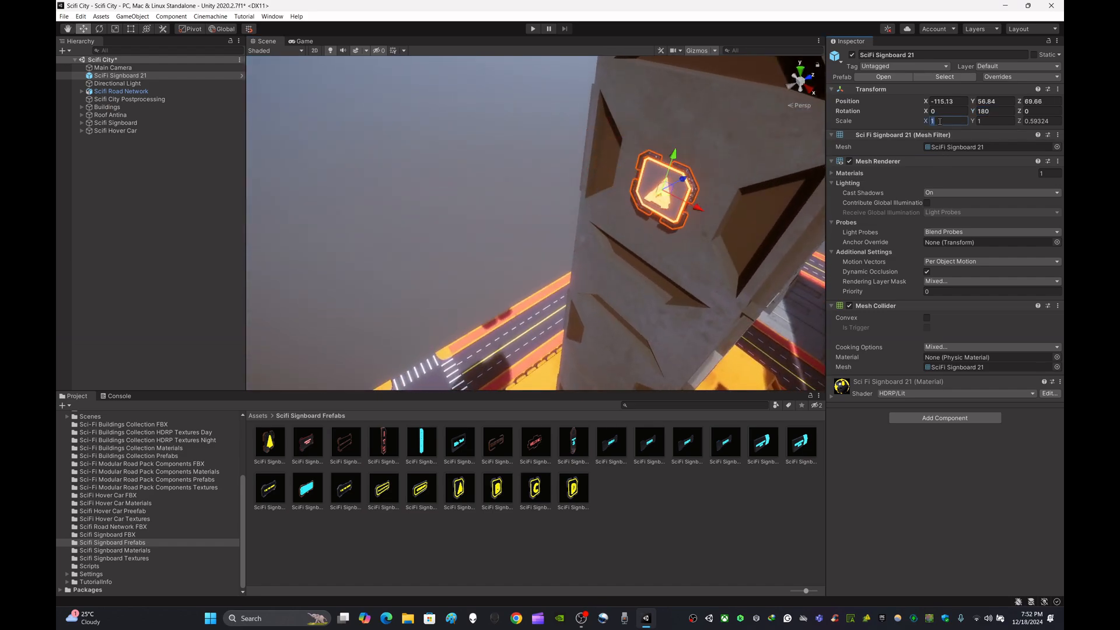
{"action": "type", "text": "2"}
{"action": "key", "text": "Tab"}
{"action": "type", "text": "2"}
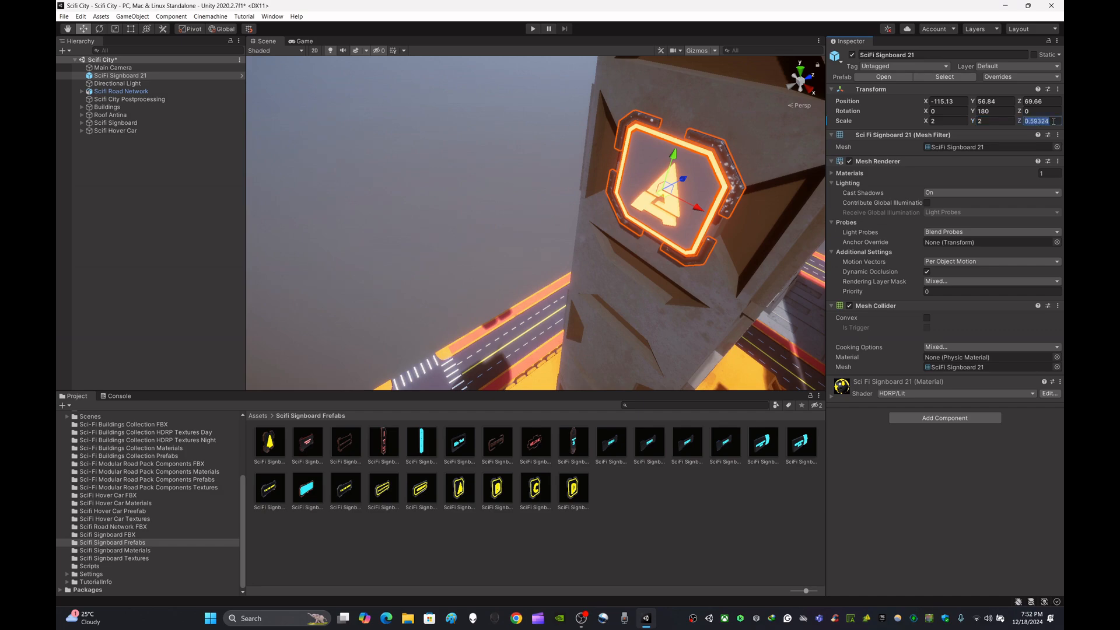
{"action": "type", "text": "2"}
Step: Push the letter A signboard against the tower wall at about X -115.71, Z 70.22, and deselect it
{"action": "key", "text": "d"}
{"action": "right_click_drag", "start_coordinate": [723, 198], "coordinate": [560, 217]}
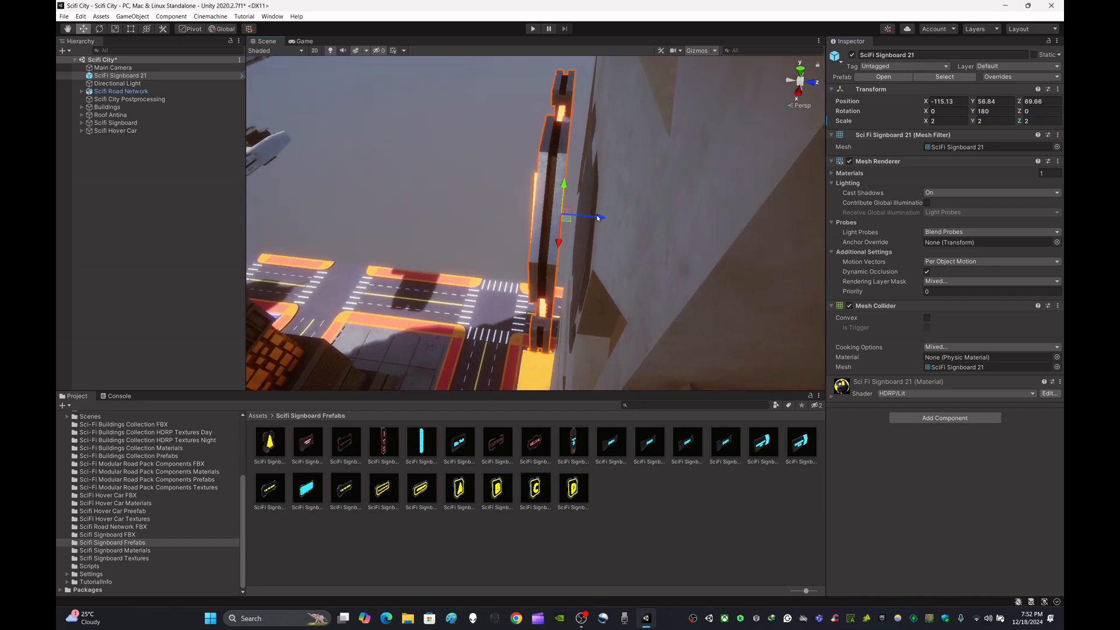
{"action": "left_click_drag", "start_coordinate": [597, 218], "coordinate": [619, 218]}
{"action": "right_click_drag", "start_coordinate": [619, 219], "coordinate": [657, 195]}
{"action": "key", "text": "a"}
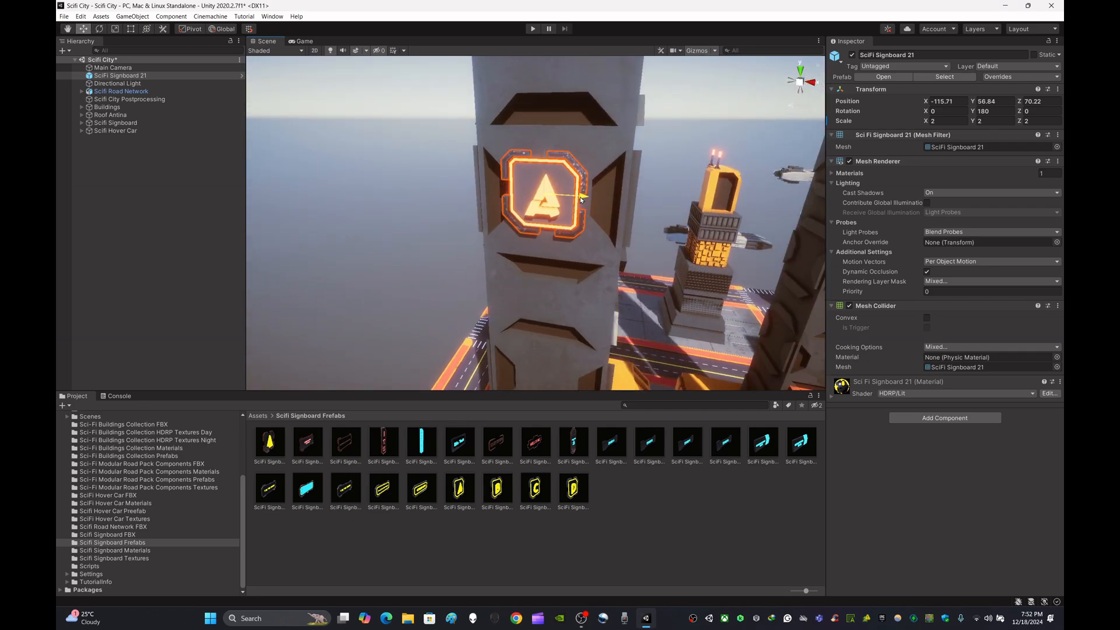
{"action": "key", "text": "s"}
{"action": "right_click_drag", "start_coordinate": [580, 200], "coordinate": [676, 211]}
{"action": "key", "text": "a"}
{"action": "left_click", "coordinate": [327, 205]}
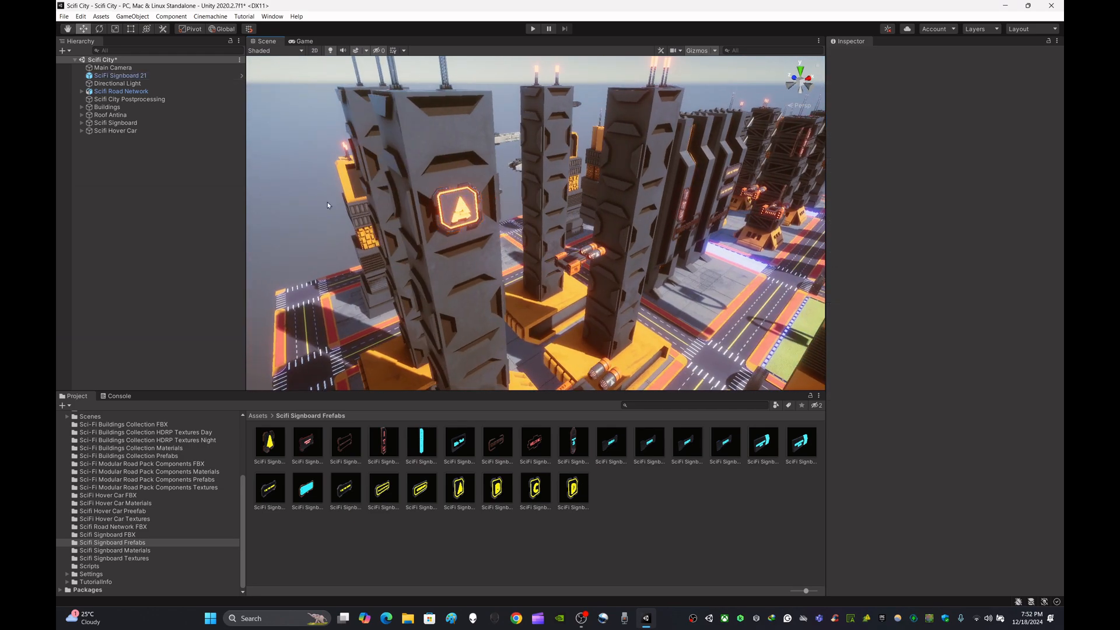
Step: Place SciFi Signboard 22 by the neighbouring tower at about Y 53.1, with rotation 0, 180, 0 and scale 2 on all axes
{"action": "right_click_drag", "start_coordinate": [327, 205], "coordinate": [393, 186]}
{"action": "key", "text": "w"}
{"action": "key", "text": "d"}
{"action": "right_click_drag", "start_coordinate": [607, 233], "coordinate": [678, 220]}
{"action": "left_click", "coordinate": [501, 496]}
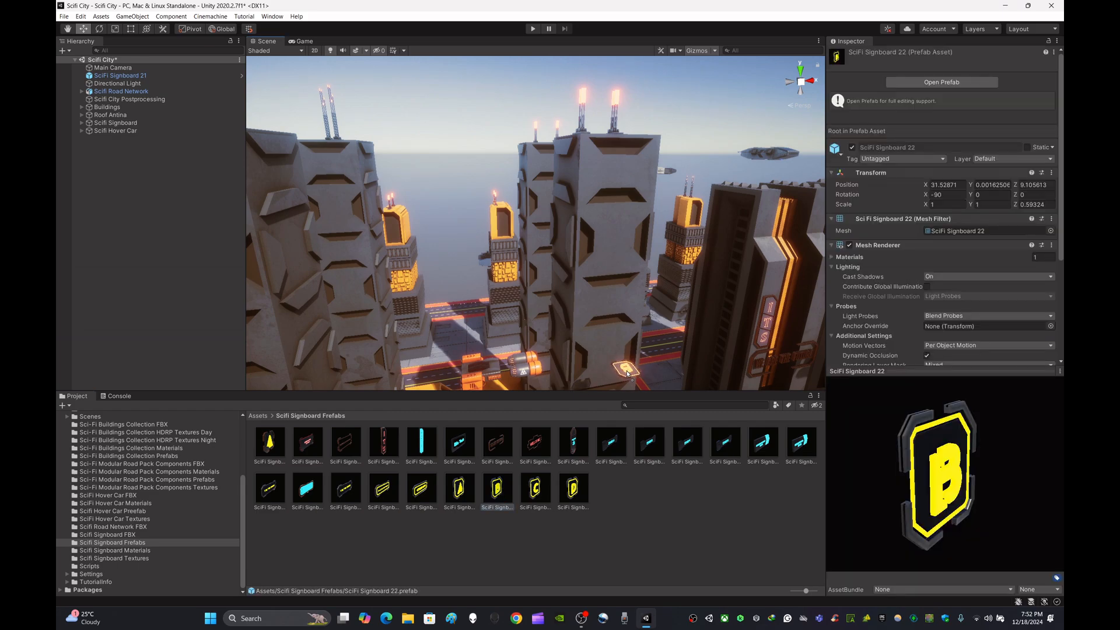
{"action": "left_click_drag", "start_coordinate": [628, 374], "coordinate": [628, 371]}
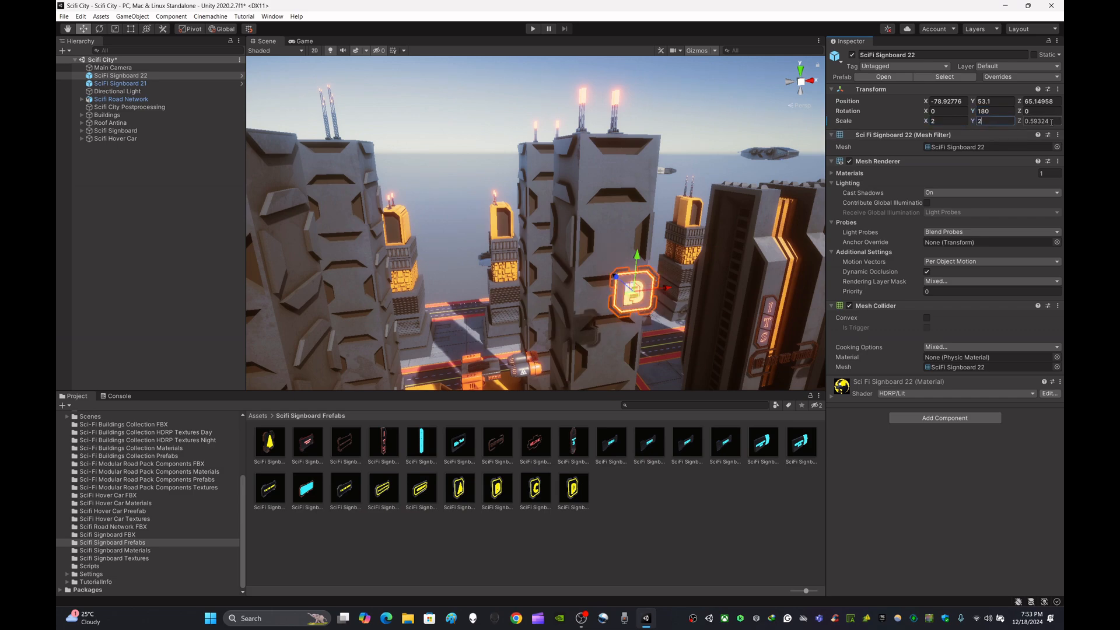
Step: Fit the letter B signboard onto its tower wall at about X -78.14, Y 58.59, Z 70.35, and deselect it
{"action": "right_click_drag", "start_coordinate": [647, 202], "coordinate": [740, 233]}
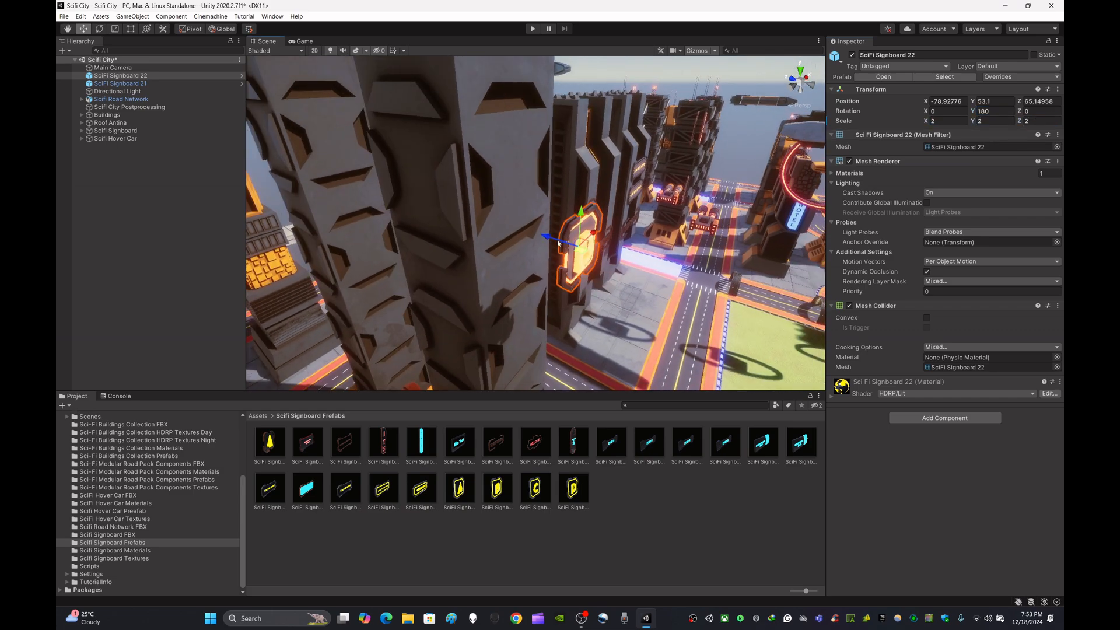
{"action": "left_click_drag", "start_coordinate": [549, 227], "coordinate": [499, 223]}
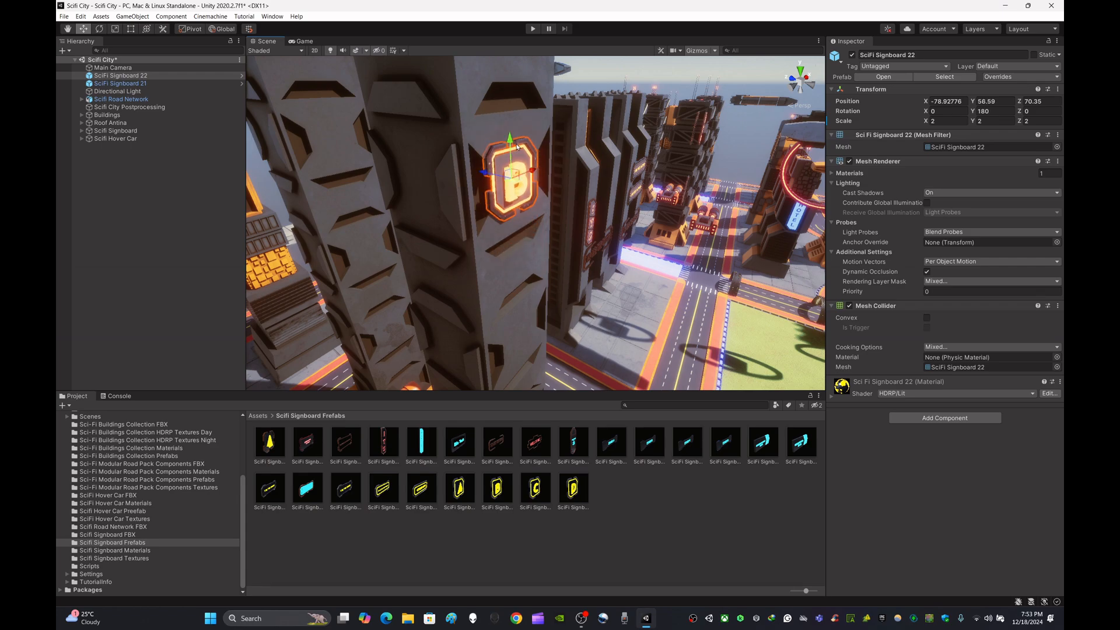
{"action": "right_click_drag", "start_coordinate": [517, 146], "coordinate": [492, 193]}
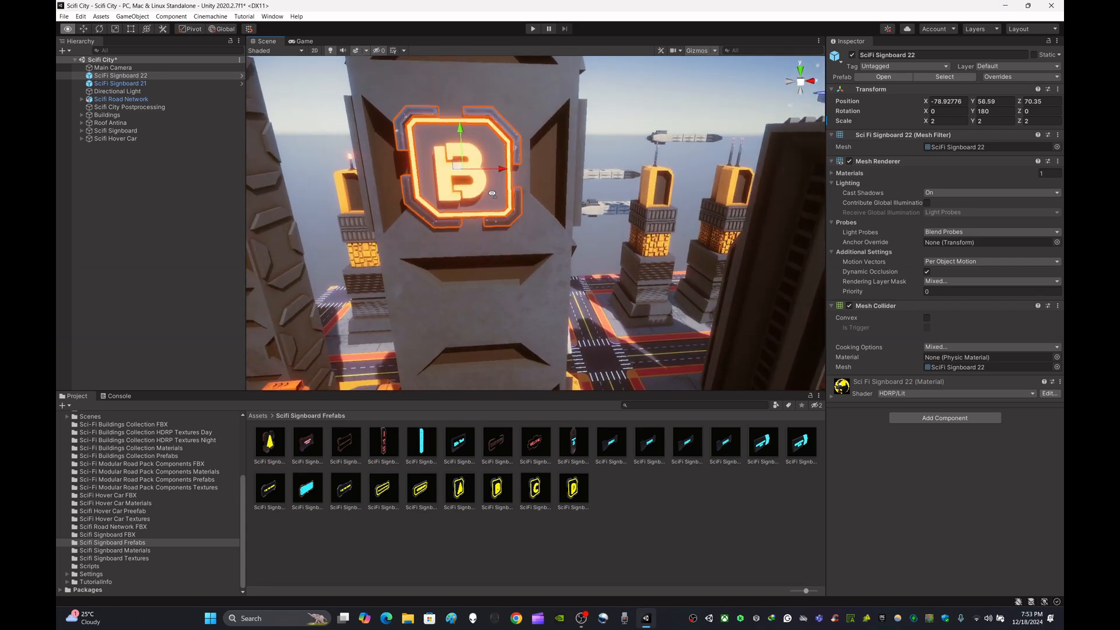
{"action": "left_click_drag", "start_coordinate": [502, 169], "coordinate": [525, 169]}
{"action": "right_click_drag", "start_coordinate": [525, 168], "coordinate": [381, 160]}
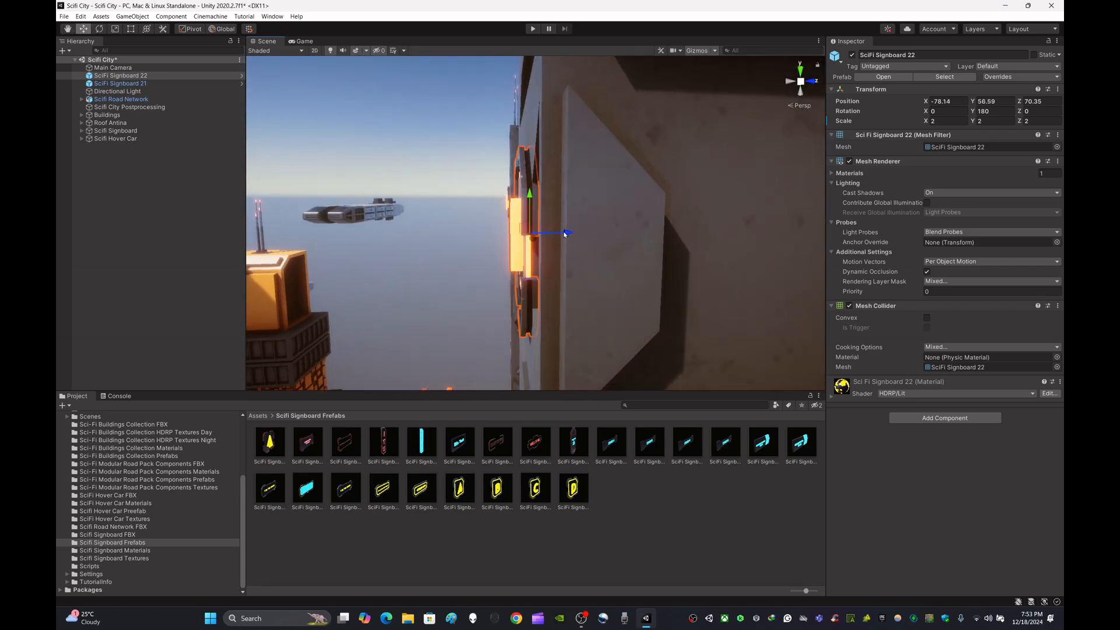
{"action": "right_click_drag", "start_coordinate": [527, 238], "coordinate": [550, 206]}
{"action": "left_click", "coordinate": [525, 140]}
{"action": "key", "text": "ctrl+s"}
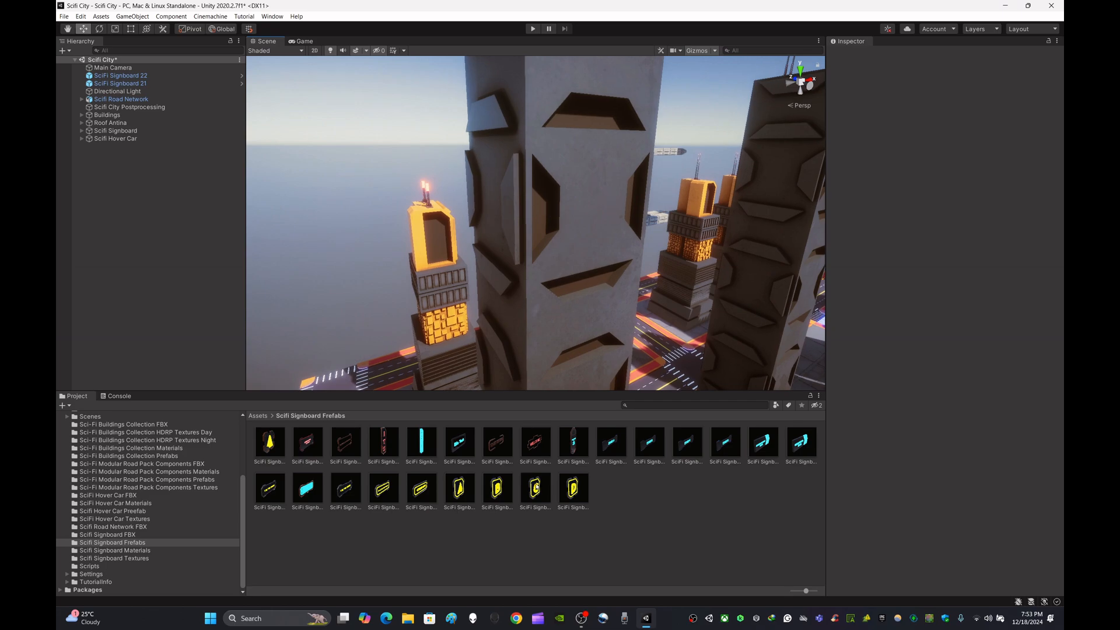
Step: Place SciFi Signboard 23 in front of the tower behind the A tower, with rotation 0, 180, 0 and scale 2 on all axes
{"action": "left_click_drag", "start_coordinate": [588, 367], "coordinate": [588, 365]}
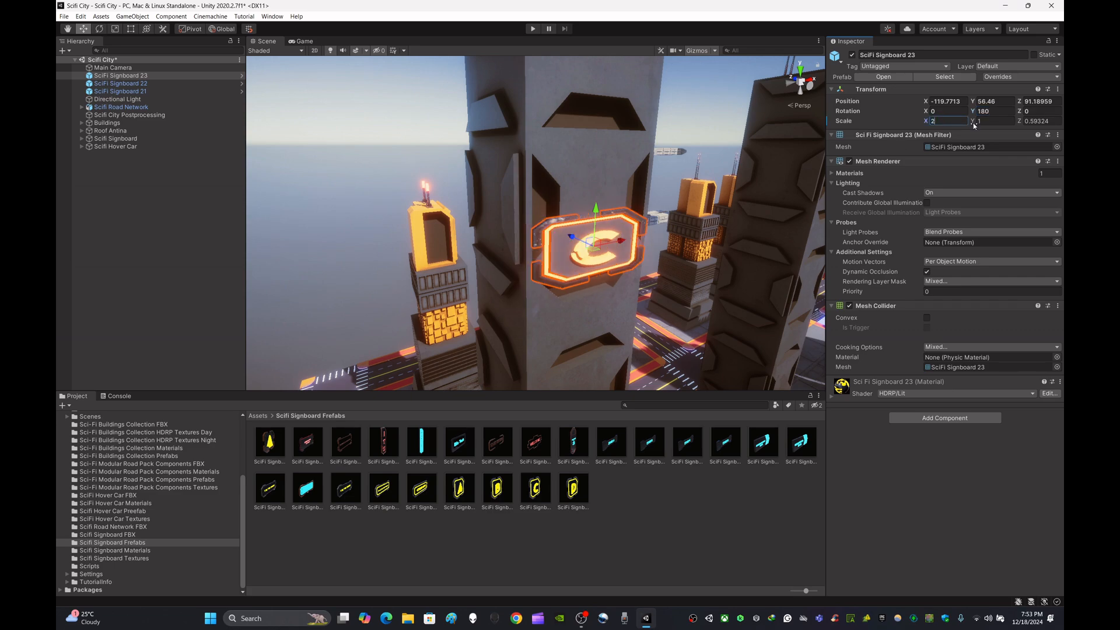
{"action": "left_click", "coordinate": [980, 122]}
{"action": "type", "text": "2"}
{"action": "left_click", "coordinate": [1044, 121]}
{"action": "type", "text": "2"}
Step: Move the letter C signboard onto the tower wall at about X -115.34, Y 57.43, Z 96.24, and deselect it
{"action": "left_click_drag", "start_coordinate": [596, 213], "coordinate": [597, 197]}
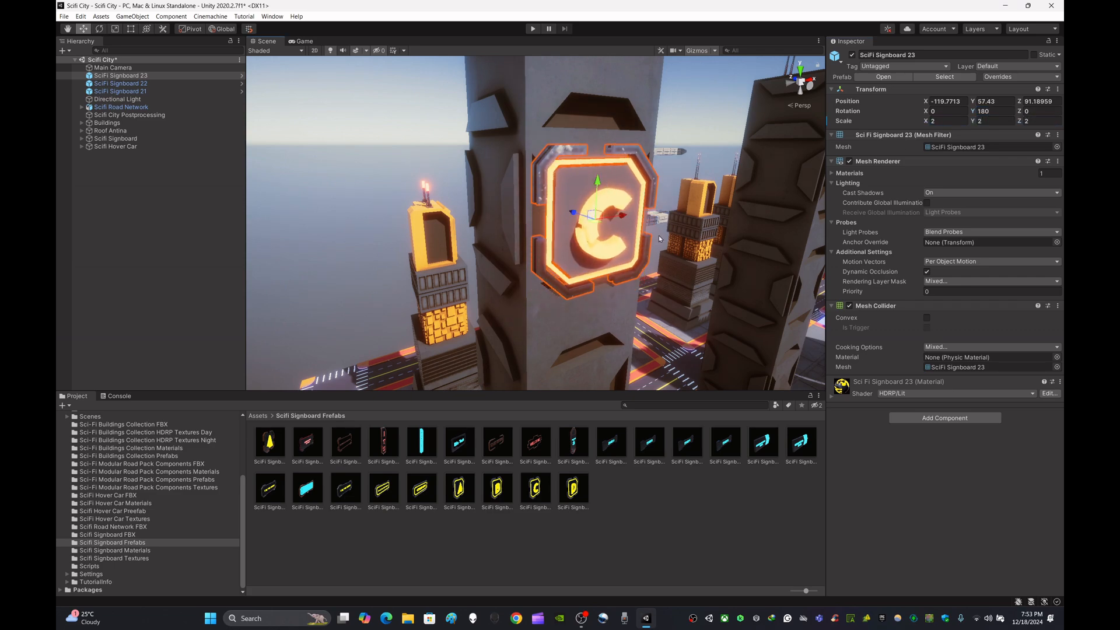
{"action": "left_click_drag", "start_coordinate": [613, 236], "coordinate": [612, 207], "text": "alt"}
{"action": "left_click_drag", "start_coordinate": [612, 210], "coordinate": [429, 224], "text": "alt"}
{"action": "left_click_drag", "start_coordinate": [498, 224], "coordinate": [566, 272]}
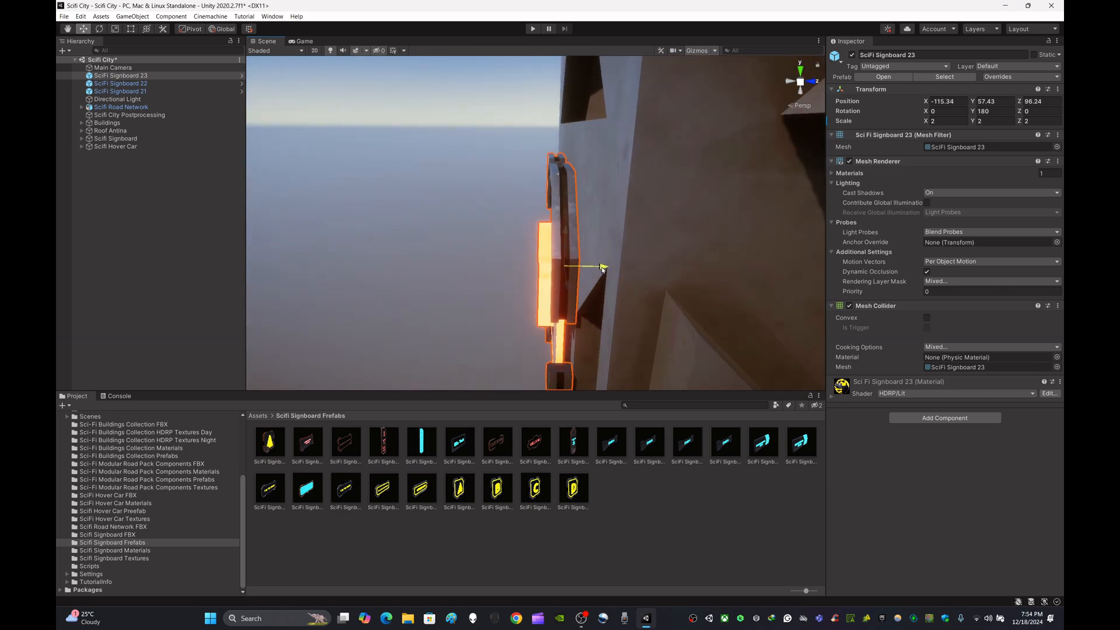
{"action": "left_click", "coordinate": [460, 232]}
Step: Place SciFi Signboard 24 at the fourth tower at about Y 58.34, with rotation 0, 180, 0 and scale 2 on all axes
{"action": "left_click_drag", "start_coordinate": [460, 232], "coordinate": [695, 349], "text": "alt"}
{"action": "left_click_drag", "start_coordinate": [627, 400], "coordinate": [655, 338]}
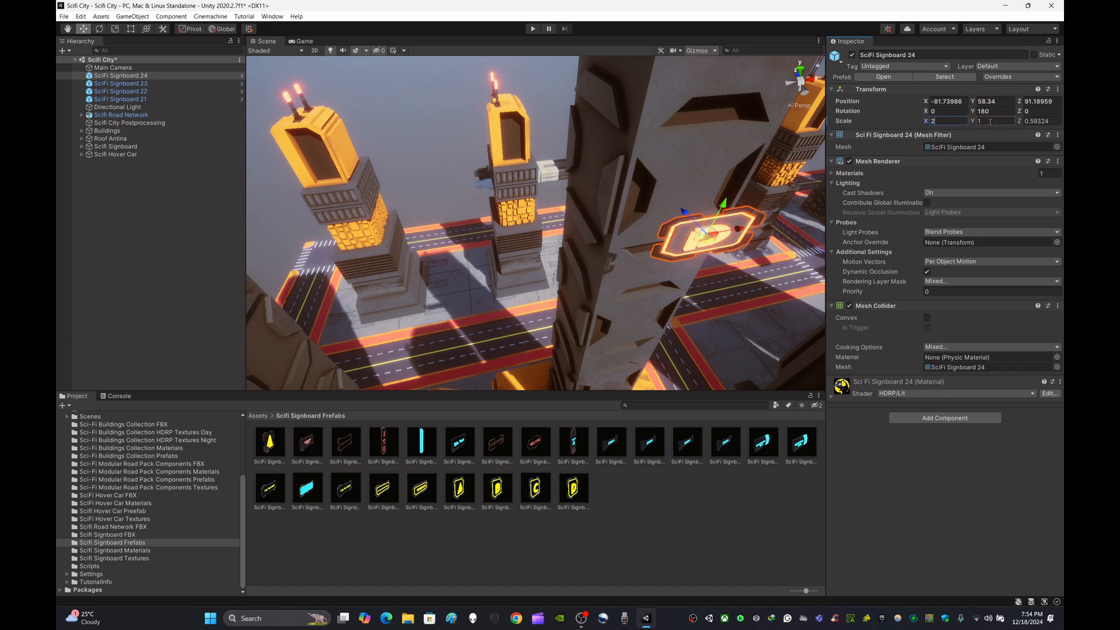
{"action": "key", "text": "Tab"}
{"action": "type", "text": "2"}
{"action": "key", "text": "Tab"}
{"action": "type", "text": "2"}
Step: Align the letter D signboard with the fourth tower's front wall, deselect it and check all four lettered towers
{"action": "left_click_drag", "start_coordinate": [425, 169], "coordinate": [608, 137], "text": "alt"}
{"action": "left_click_drag", "start_coordinate": [624, 223], "coordinate": [583, 220]}
{"action": "left_click_drag", "start_coordinate": [583, 221], "coordinate": [639, 224], "text": "alt"}
{"action": "key", "text": "w"}
{"action": "right_click_drag", "start_coordinate": [642, 226], "coordinate": [628, 201]}
{"action": "key", "text": "s"}
{"action": "left_click_drag", "start_coordinate": [618, 197], "coordinate": [618, 233]}
{"action": "left_click_drag", "start_coordinate": [647, 268], "coordinate": [639, 267]}
{"action": "right_click_drag", "start_coordinate": [697, 187], "coordinate": [729, 230]}
{"action": "key", "text": "s"}
{"action": "left_click", "coordinate": [588, 192]}
{"action": "key", "text": "s"}
{"action": "key", "text": "a"}
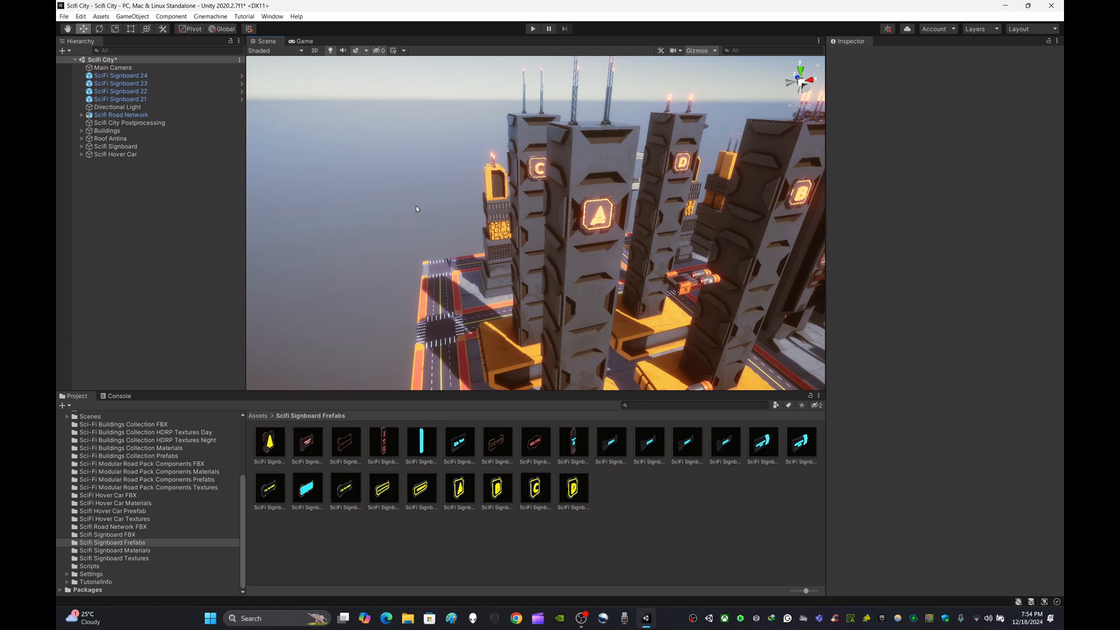
Step: Group SciFi Signboards 21 to 24 under the Scifi Signboard object and collapse the group
{"action": "left_click", "coordinate": [150, 76]}
{"action": "left_click", "coordinate": [149, 84], "text": "ctrl"}
{"action": "left_click", "coordinate": [149, 93], "text": "ctrl"}
{"action": "left_click", "coordinate": [149, 99], "text": "ctrl"}
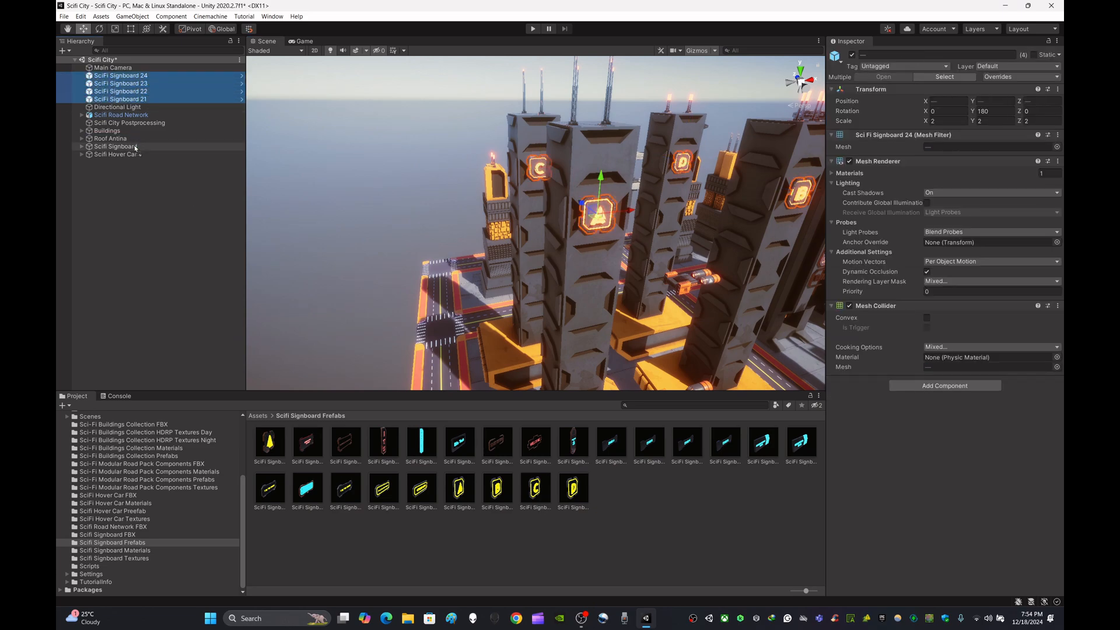
{"action": "left_click_drag", "start_coordinate": [135, 149], "coordinate": [138, 147]}
{"action": "scroll", "coordinate": [145, 145], "scroll_direction": "up", "scroll_amount": 10}
{"action": "left_click", "coordinate": [82, 115]}
{"action": "left_click", "coordinate": [140, 192]}
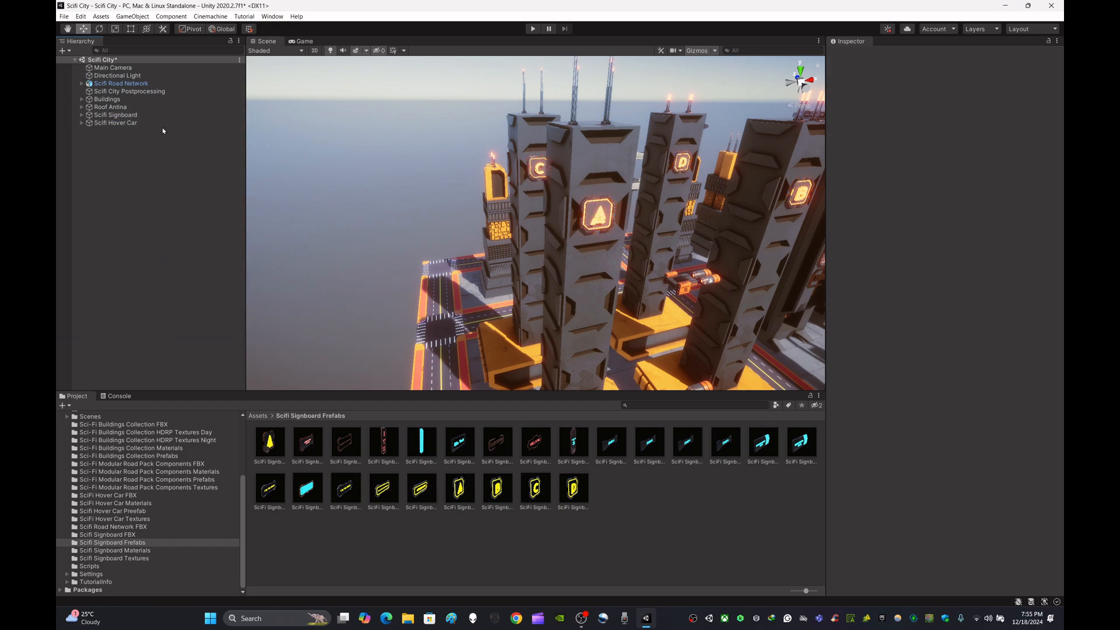
{"action": "left_click", "coordinate": [151, 117]}
{"action": "left_click", "coordinate": [141, 167]}
Step: Inspect the signboards on the lettered and lattice towers, and view the whole city from above
{"action": "right_click_drag", "start_coordinate": [384, 166], "coordinate": [576, 318]}
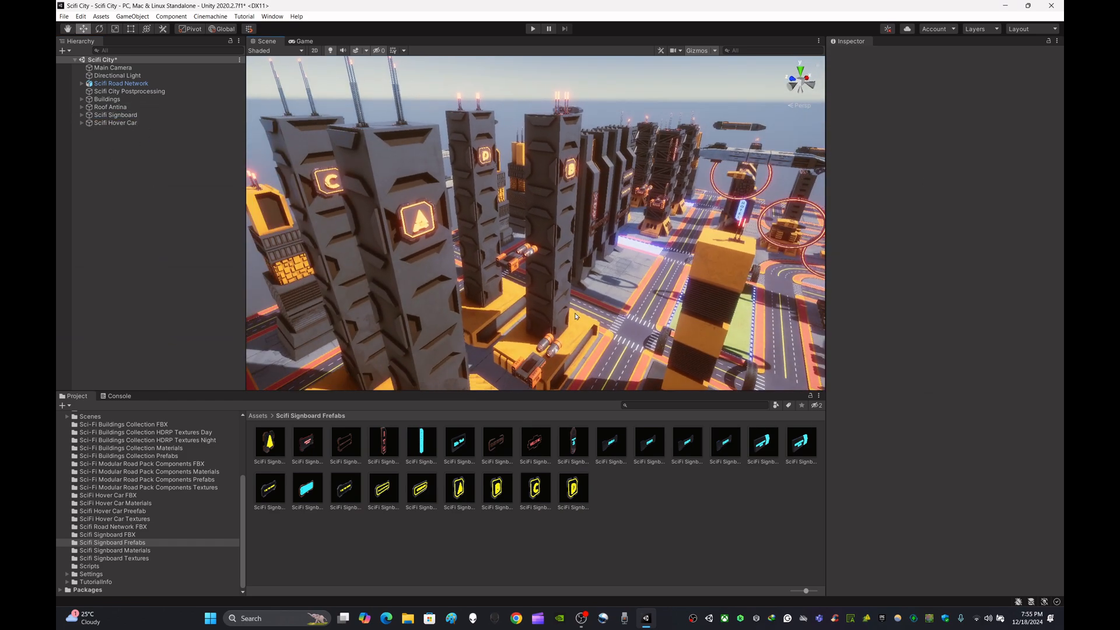
{"action": "right_click_drag", "start_coordinate": [570, 269], "coordinate": [447, 164]}
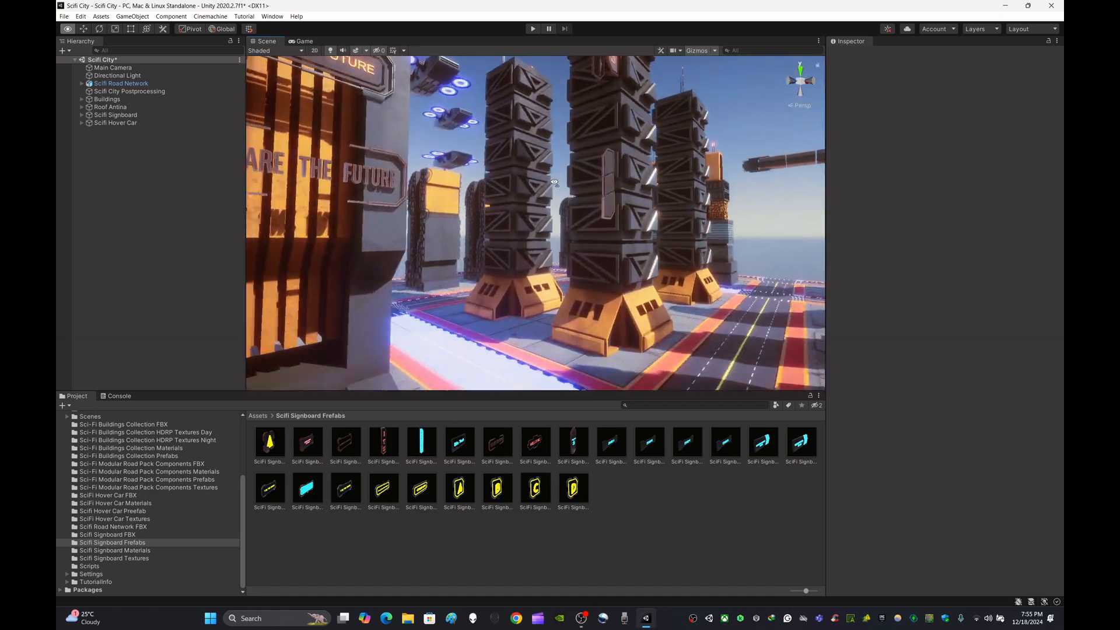
{"action": "right_click_drag", "start_coordinate": [705, 264], "coordinate": [591, 263]}
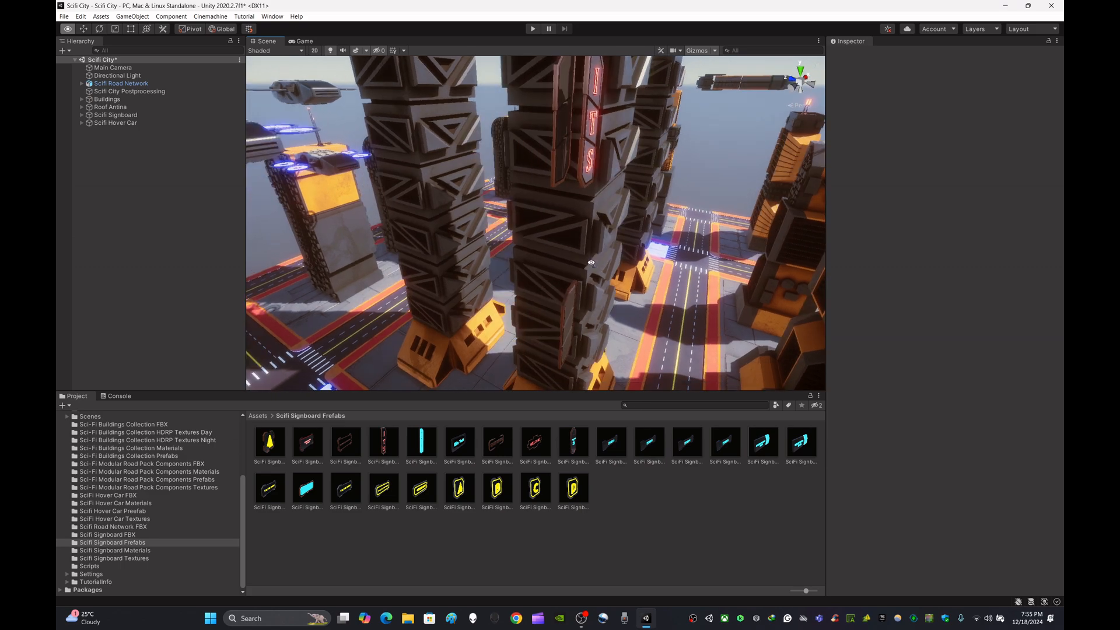
{"action": "left_click", "coordinate": [564, 323]}
{"action": "left_click", "coordinate": [588, 158]}
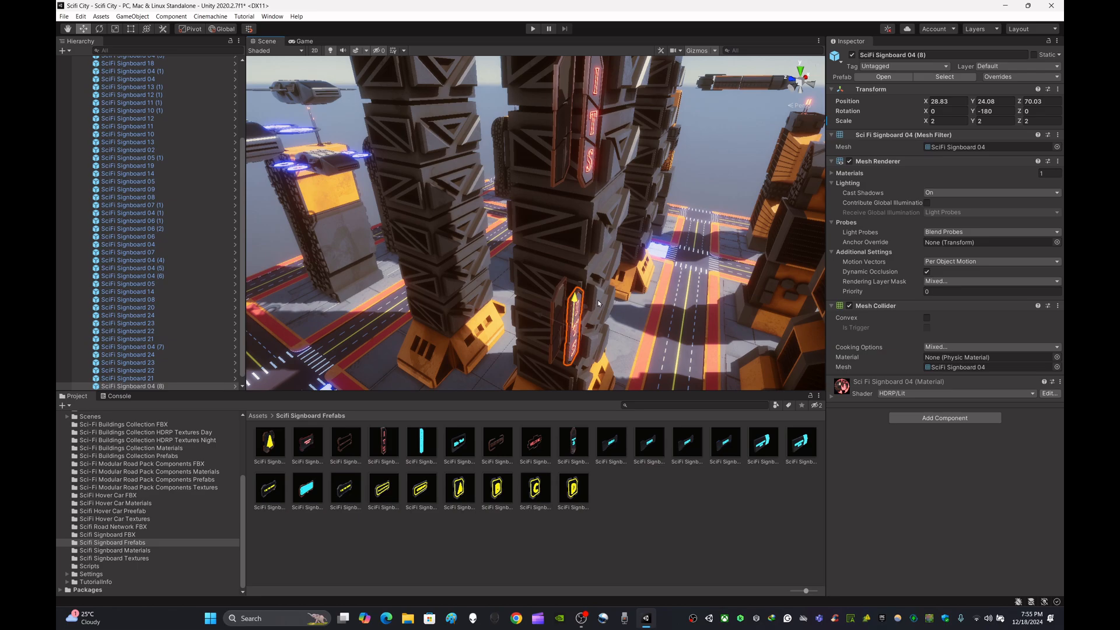
{"action": "left_click", "coordinate": [702, 180]}
{"action": "scroll", "coordinate": [702, 180], "scroll_direction": "down", "scroll_amount": 3}
{"action": "right_click_drag", "start_coordinate": [702, 180], "coordinate": [927, 286]}
{"action": "key", "text": "s"}
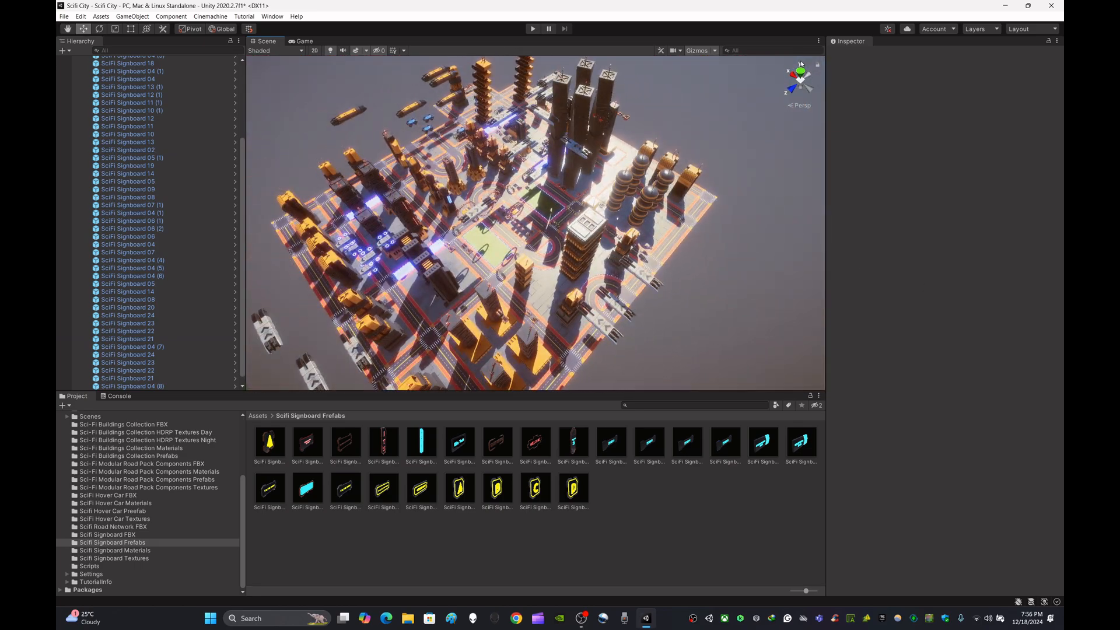
Step: Maximize the scene view and examine the city layout and its outer edge from above
{"action": "left_click", "coordinate": [818, 40]}
{"action": "left_click", "coordinate": [834, 48]}
{"action": "right_click_drag", "start_coordinate": [814, 116], "coordinate": [57, 303]}
{"action": "scroll", "coordinate": [607, 341], "scroll_direction": "up", "scroll_amount": 4}
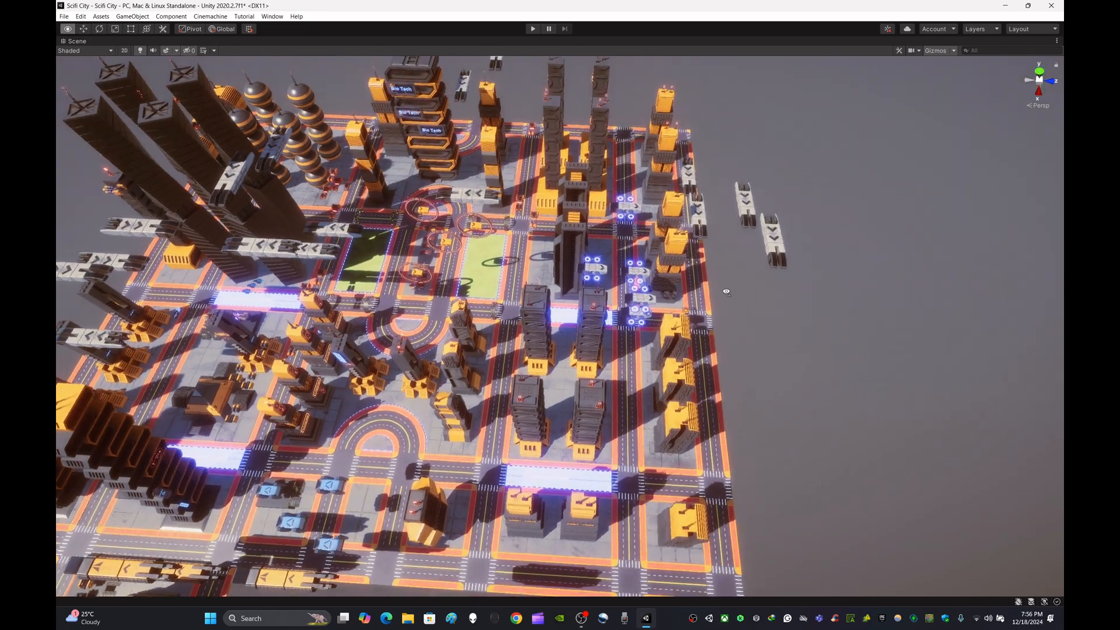
Step: Place a copy of the ringed hover car just beyond the city's outer edge and duplicate it beside the first
{"action": "middle_click_drag", "start_coordinate": [470, 197], "coordinate": [471, 198]}
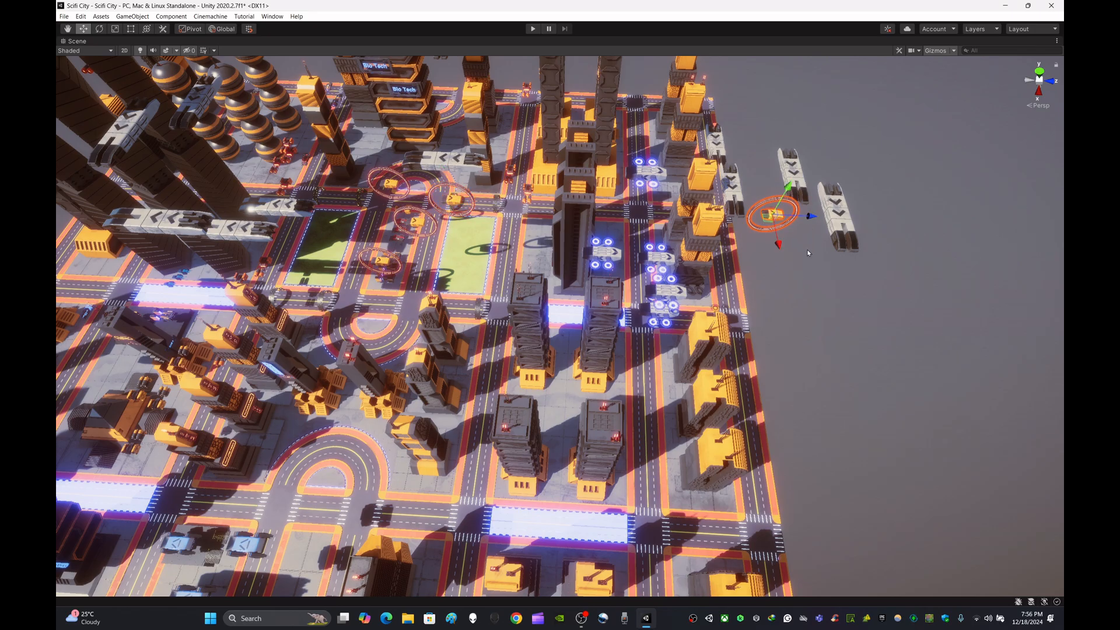
{"action": "key", "text": "f"}
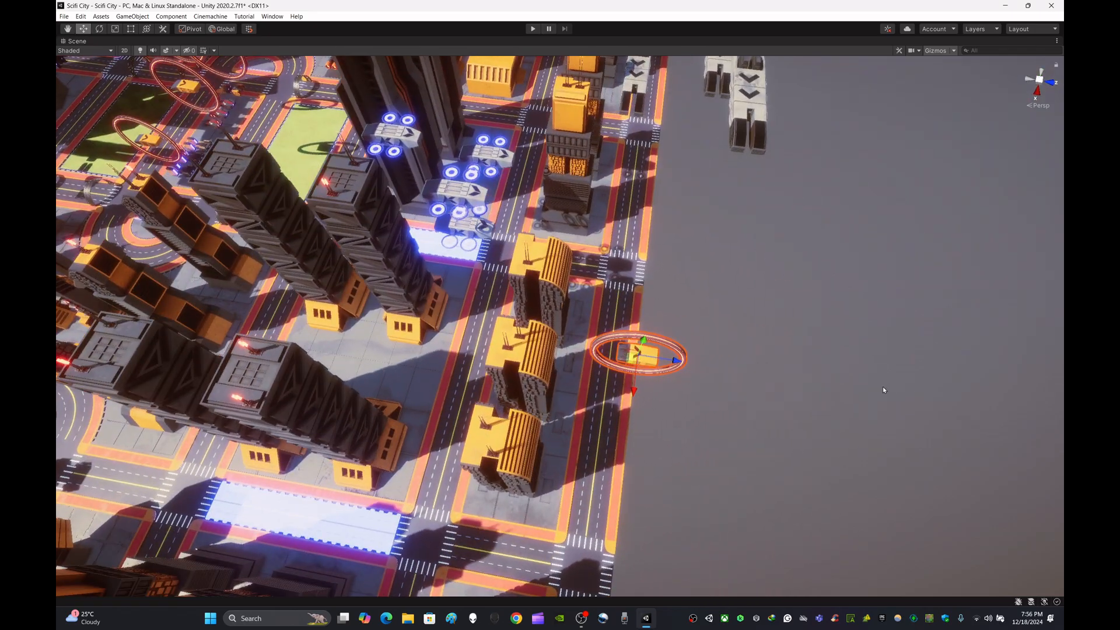
{"action": "right_click_drag", "start_coordinate": [769, 354], "coordinate": [526, 329]}
{"action": "key", "text": "w"}
{"action": "key", "text": "s"}
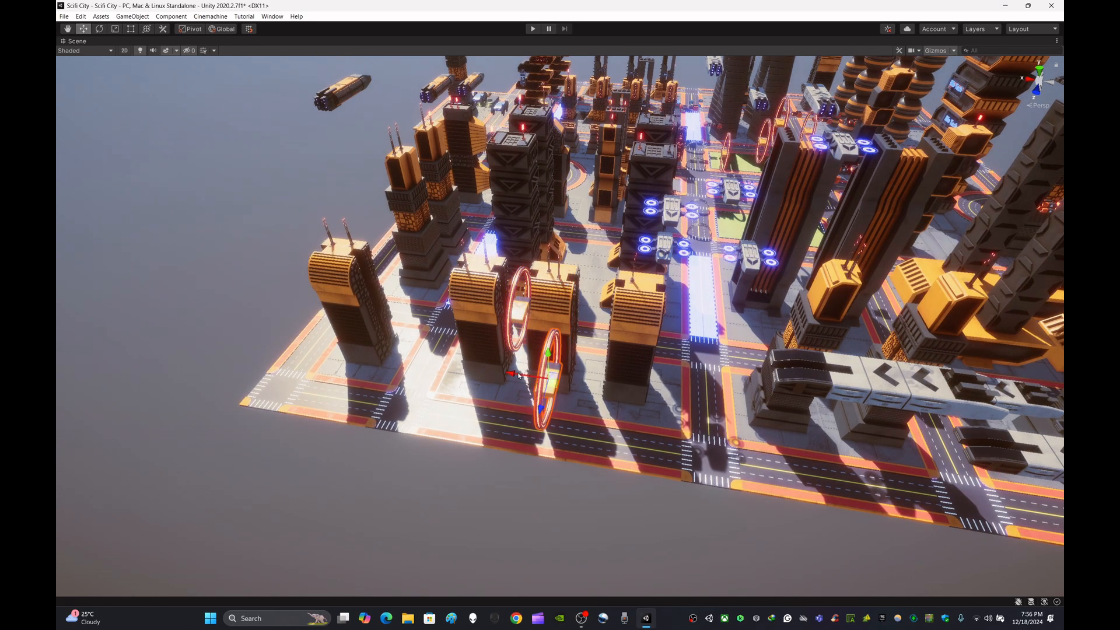
Step: Add a third ringed hover car next to the pair outside the city edge and check the group from above
{"action": "right_click_drag", "start_coordinate": [458, 491], "coordinate": [868, 368]}
{"action": "key", "text": "s"}
{"action": "key", "text": "w"}
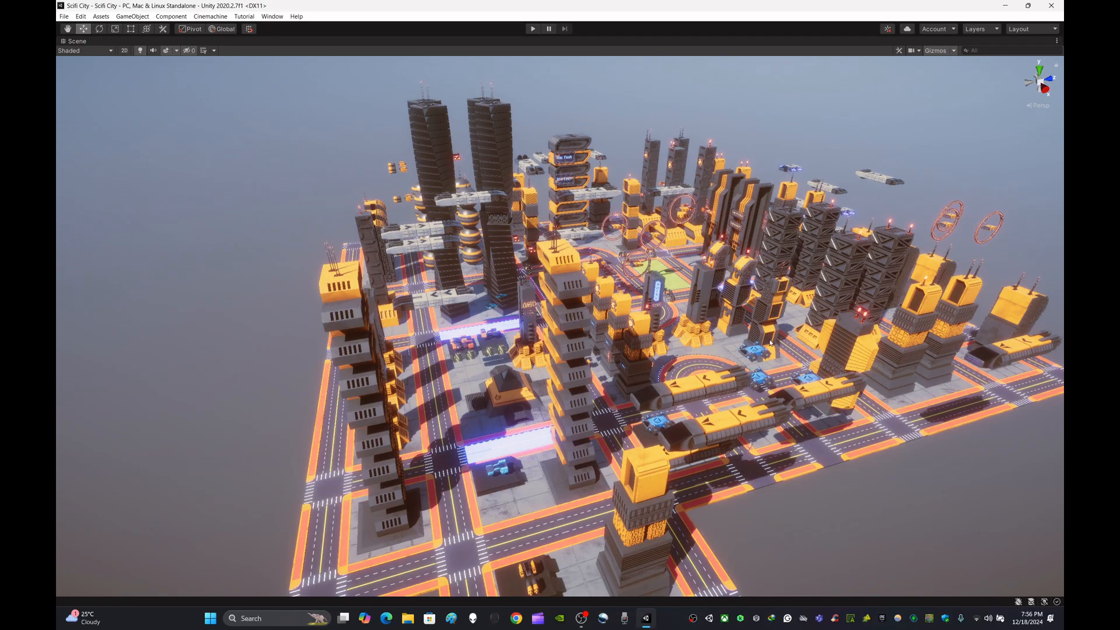
{"action": "right_click_drag", "start_coordinate": [770, 343], "coordinate": [652, 323]}
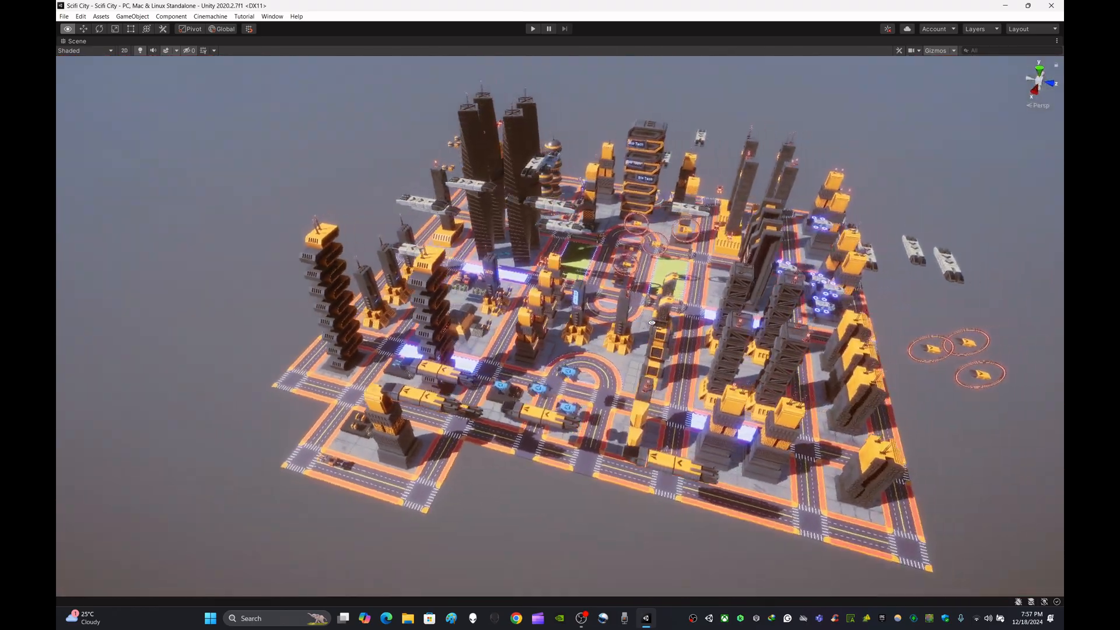
{"action": "left_click_drag", "start_coordinate": [651, 323], "coordinate": [527, 333], "text": "alt"}
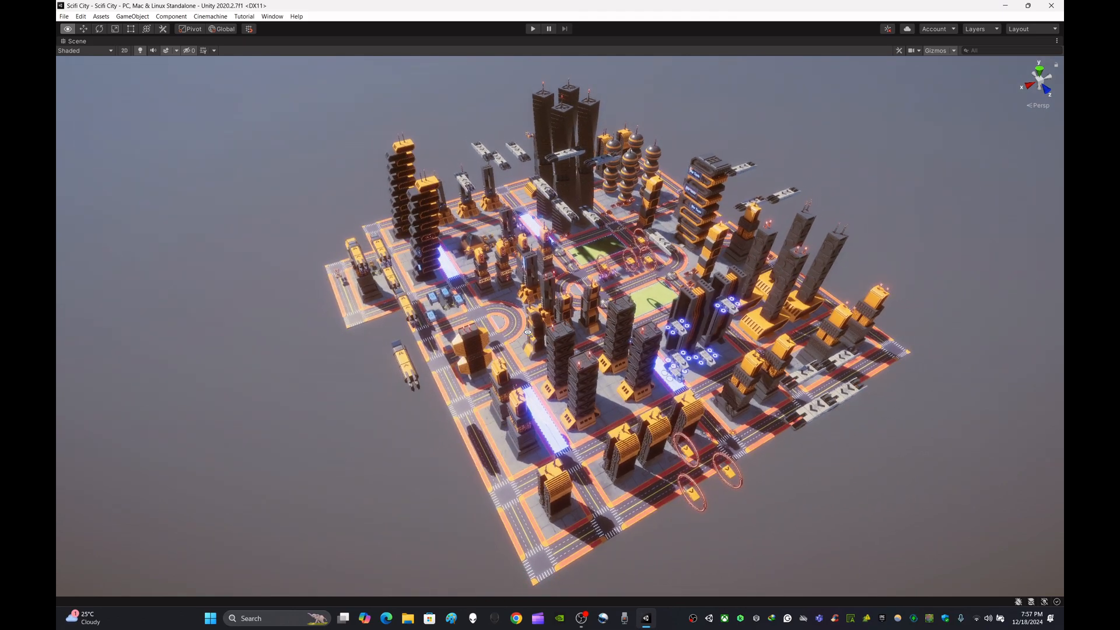
Step: Restore the normal editor layout, collapse the Scifi Signboard group and show the root Assets folder
{"action": "right_click", "coordinate": [1035, 45]}
{"action": "left_click", "coordinate": [1020, 52]}
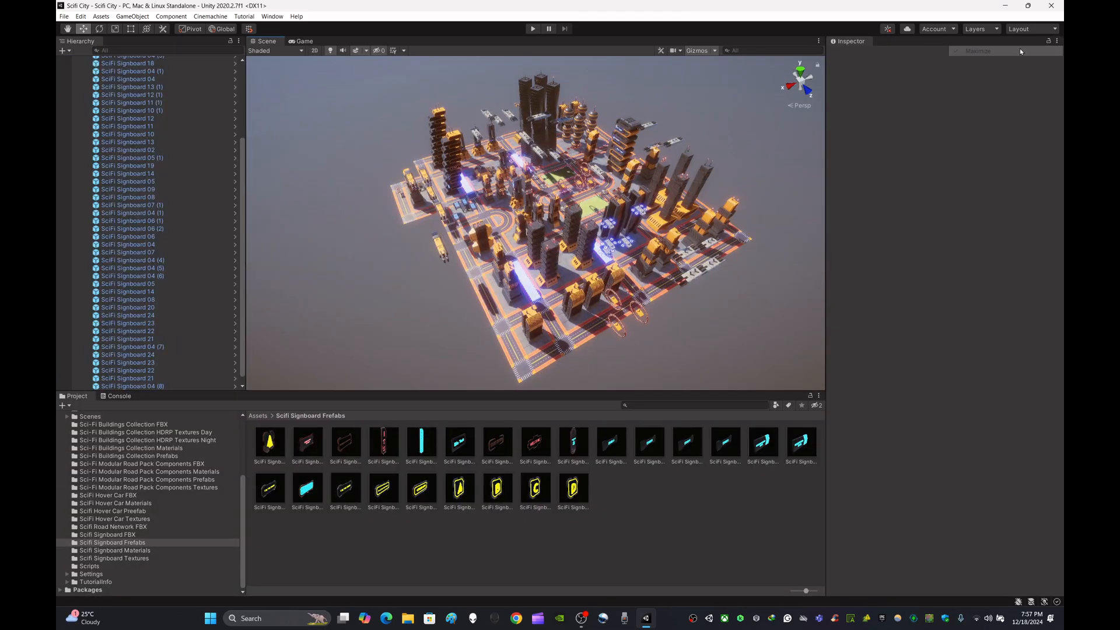
{"action": "scroll", "coordinate": [209, 148], "scroll_direction": "up", "scroll_amount": 5}
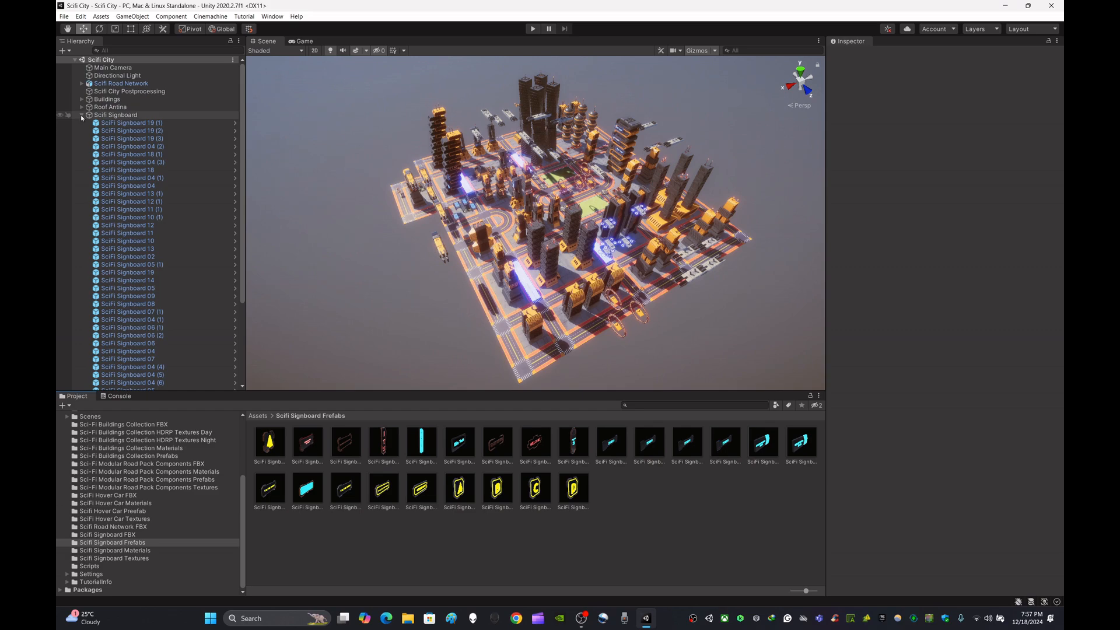
{"action": "left_click", "coordinate": [82, 115]}
{"action": "left_click", "coordinate": [260, 416]}
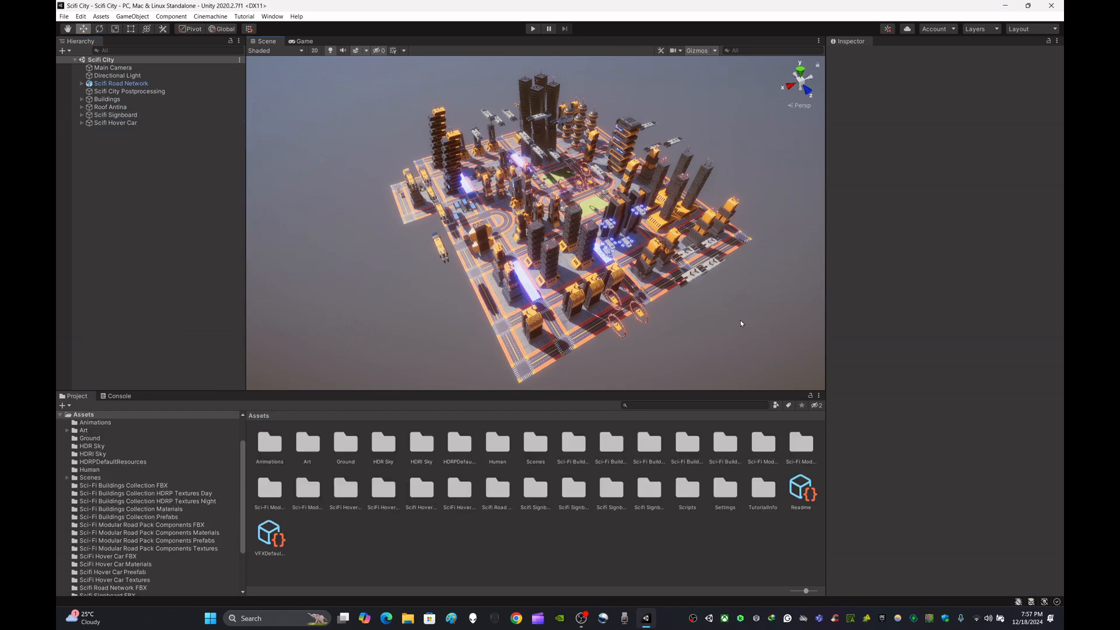
Step: Examine the Sci-Fi Buildings Collection folders, covering FBX, day and night HDRP textures, materials and prefabs
{"action": "left_click_drag", "start_coordinate": [726, 325], "coordinate": [726, 321], "text": "alt"}
{"action": "key", "text": "w"}
{"action": "right_click_drag", "start_coordinate": [446, 316], "coordinate": [595, 262]}
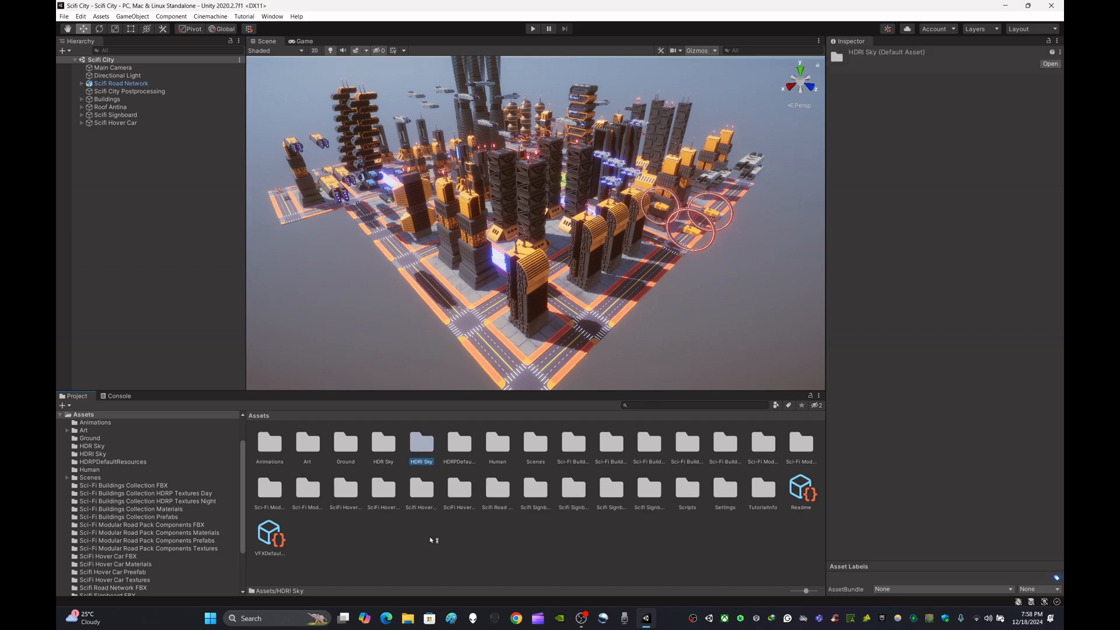
{"action": "left_click", "coordinate": [494, 534]}
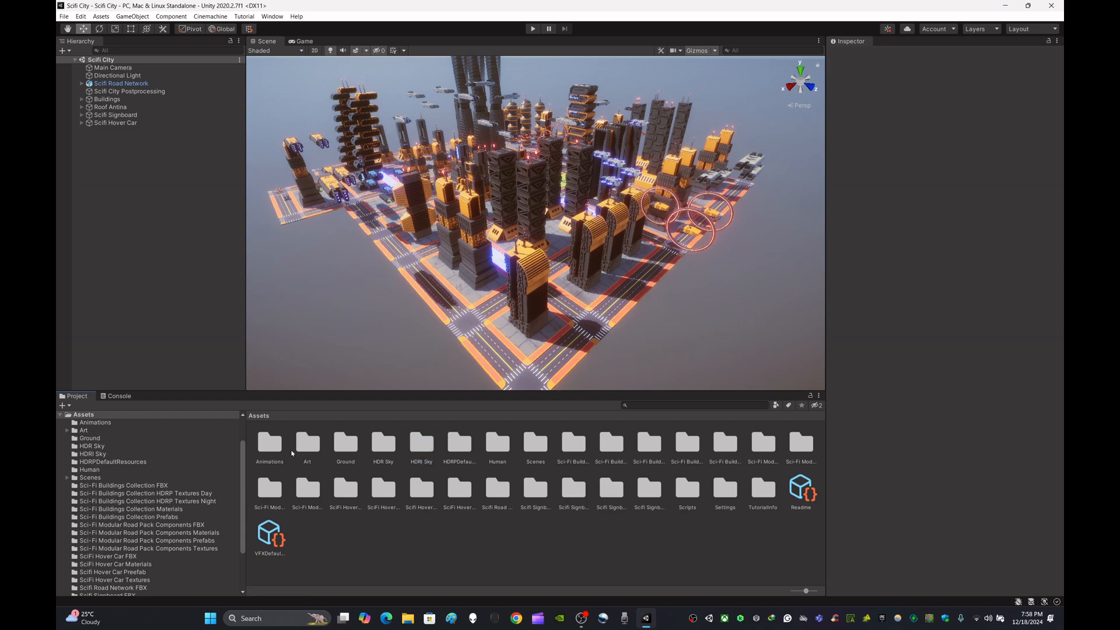
{"action": "left_click", "coordinate": [572, 501]}
{"action": "left_click", "coordinate": [191, 493]}
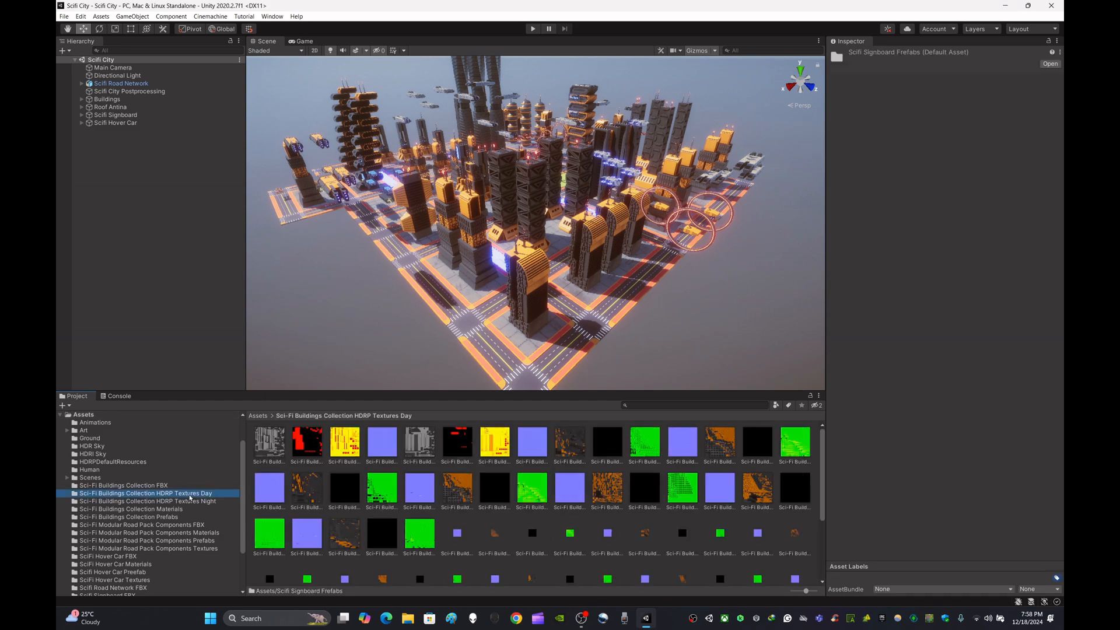
{"action": "left_click", "coordinate": [189, 501]}
{"action": "left_click", "coordinate": [166, 486]}
{"action": "scroll", "coordinate": [150, 489], "scroll_direction": "down", "scroll_amount": 3}
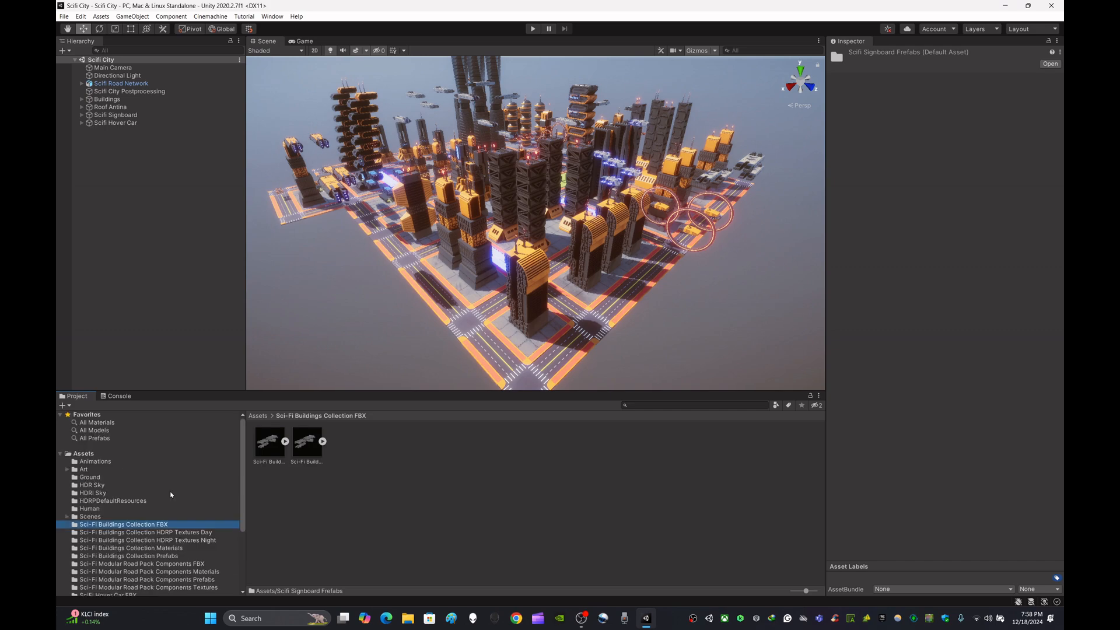
{"action": "left_click", "coordinate": [169, 443]}
{"action": "left_click", "coordinate": [175, 459]}
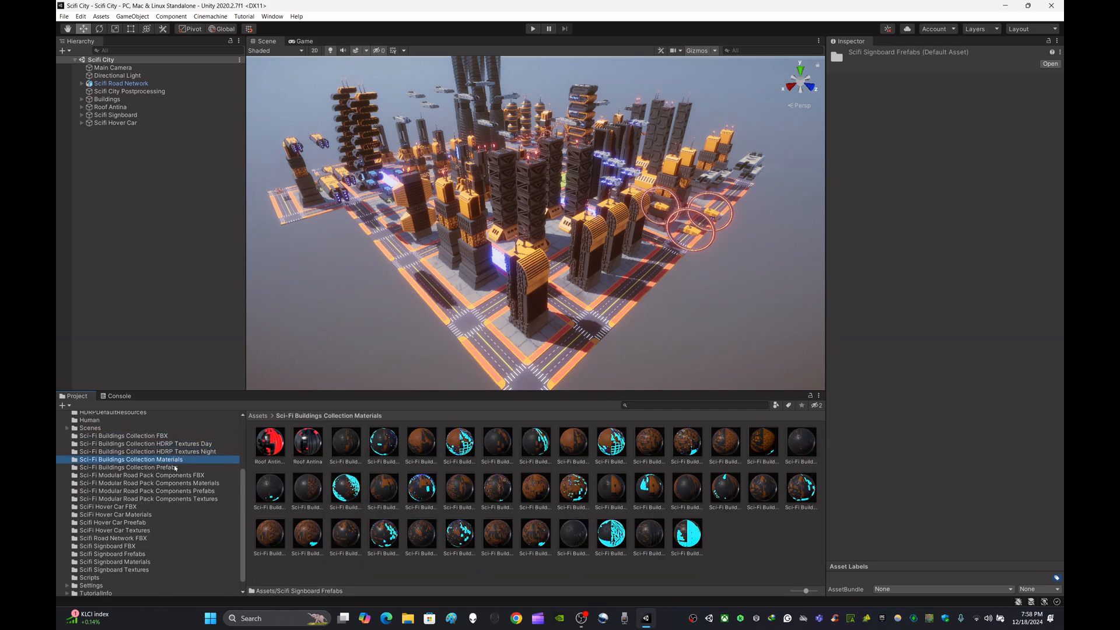
{"action": "left_click", "coordinate": [178, 467]}
Step: Examine the contents of the Sci-Fi Modular Road Pack, SciFi Hover Car and Scifi Road Network FBX folders
{"action": "left_click", "coordinate": [183, 475]}
{"action": "left_click", "coordinate": [190, 483]}
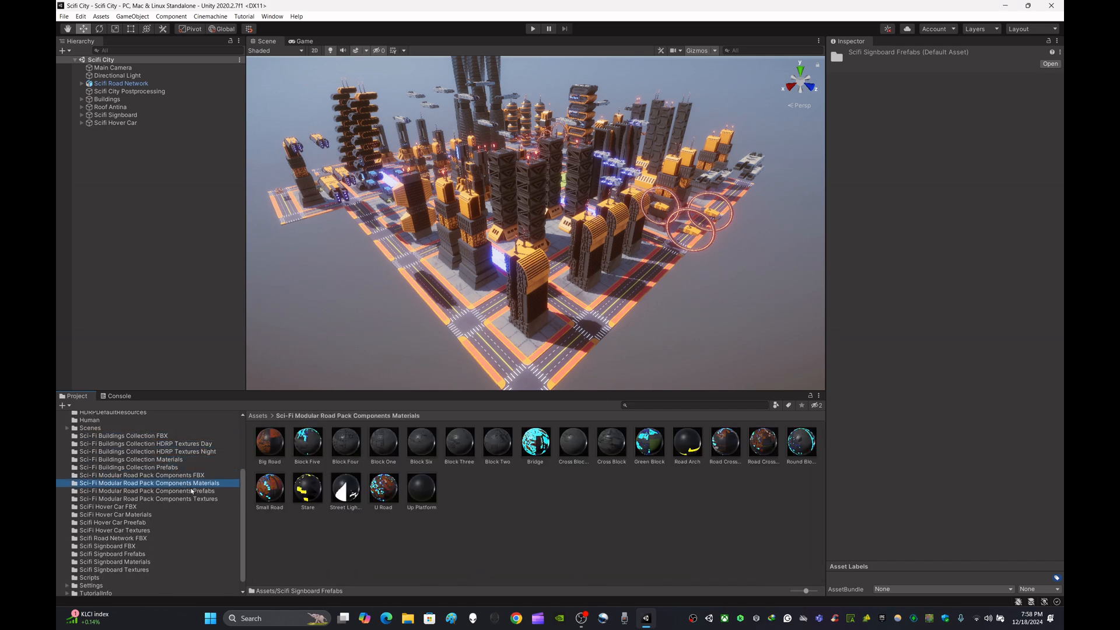
{"action": "left_click", "coordinate": [192, 491]}
{"action": "left_click", "coordinate": [190, 499]}
{"action": "left_click", "coordinate": [133, 506]}
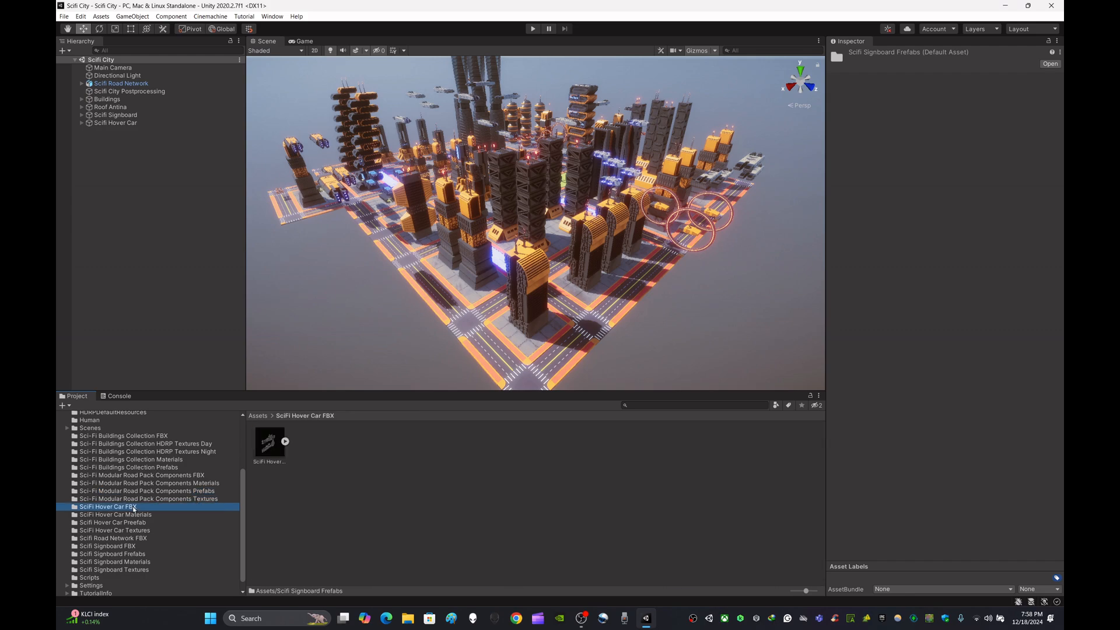
{"action": "left_click", "coordinate": [138, 514]}
{"action": "left_click", "coordinate": [314, 506]}
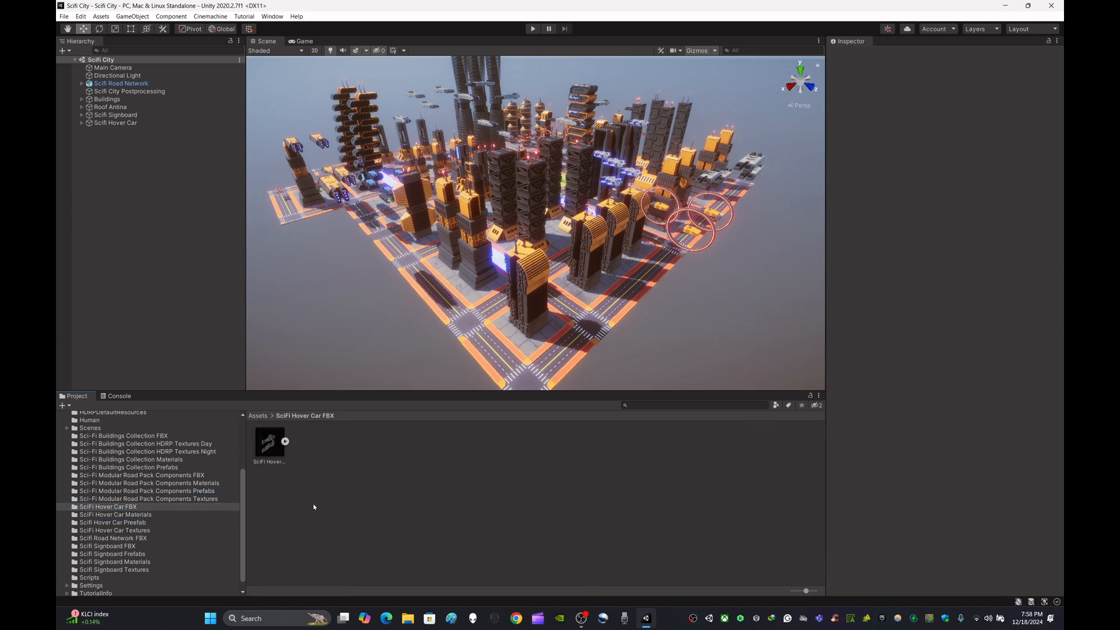
{"action": "left_click", "coordinate": [139, 514]}
{"action": "left_click", "coordinate": [140, 523]}
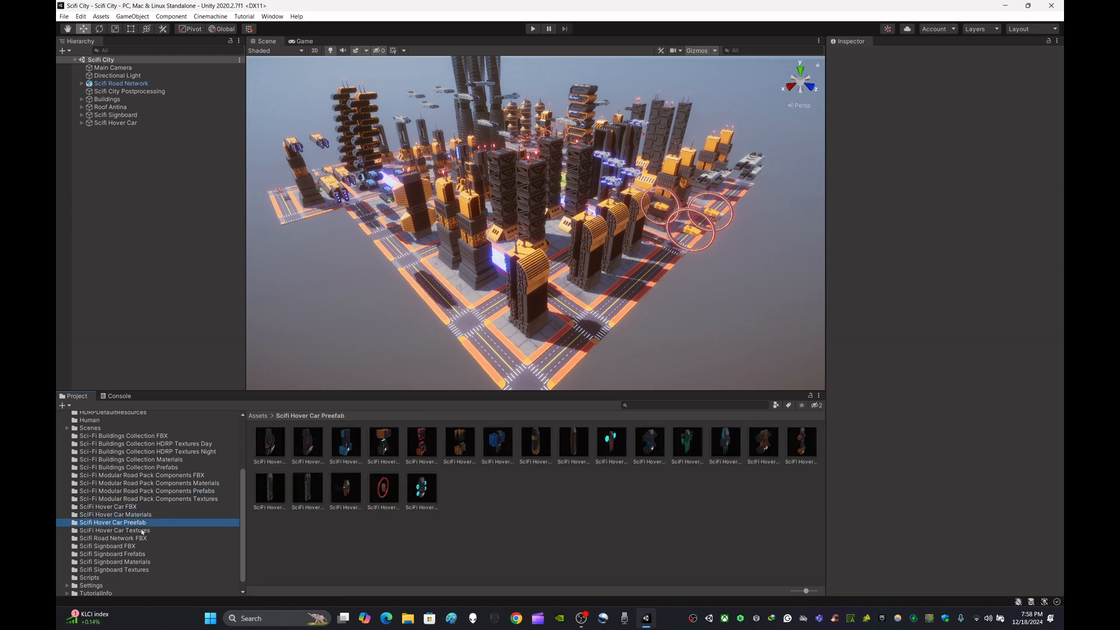
{"action": "left_click", "coordinate": [141, 530]}
{"action": "left_click", "coordinate": [143, 538]}
Step: Examine the Scifi Signboard FBX, materials and textures folders and the Scripts folder
{"action": "left_click", "coordinate": [133, 546]}
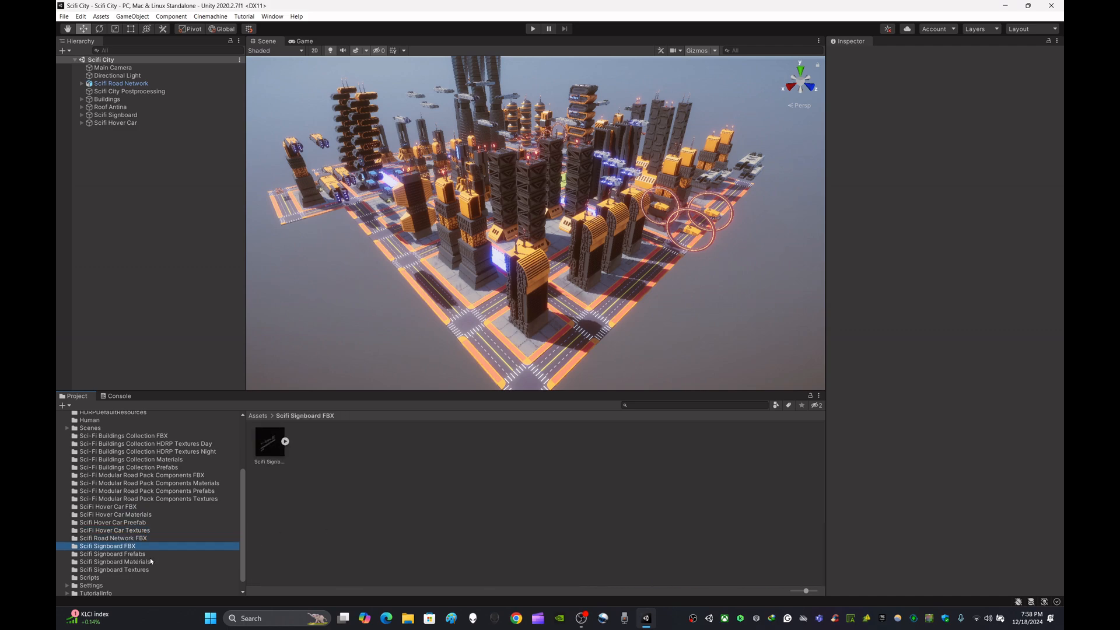
{"action": "left_click", "coordinate": [149, 561]}
{"action": "left_click", "coordinate": [142, 570]}
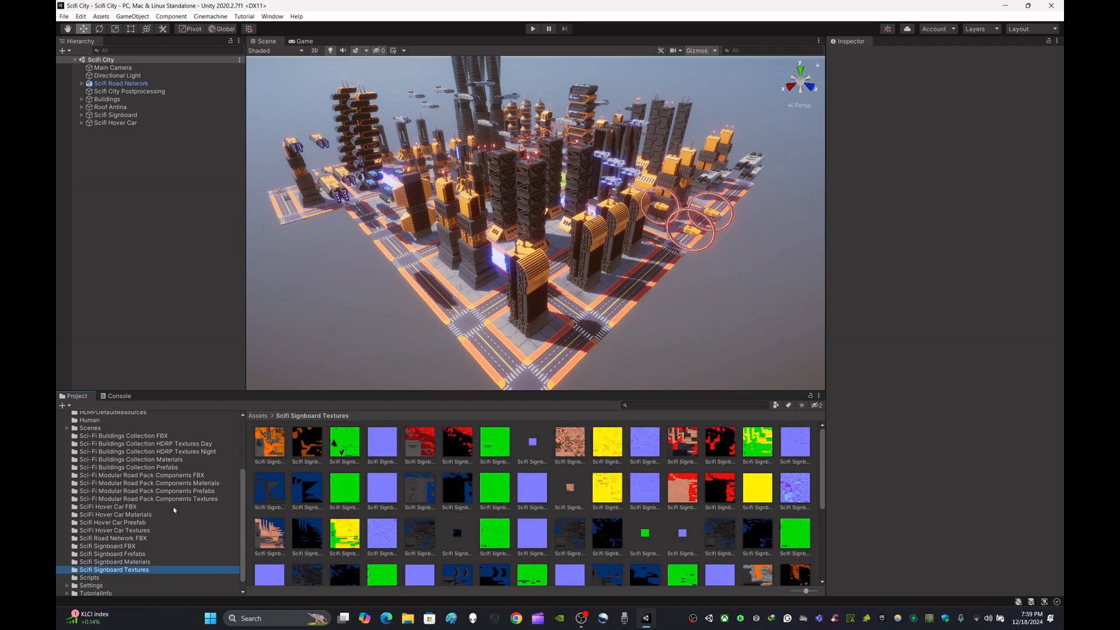
{"action": "scroll", "coordinate": [158, 551], "scroll_direction": "down", "scroll_amount": 1}
{"action": "left_click", "coordinate": [97, 568]}
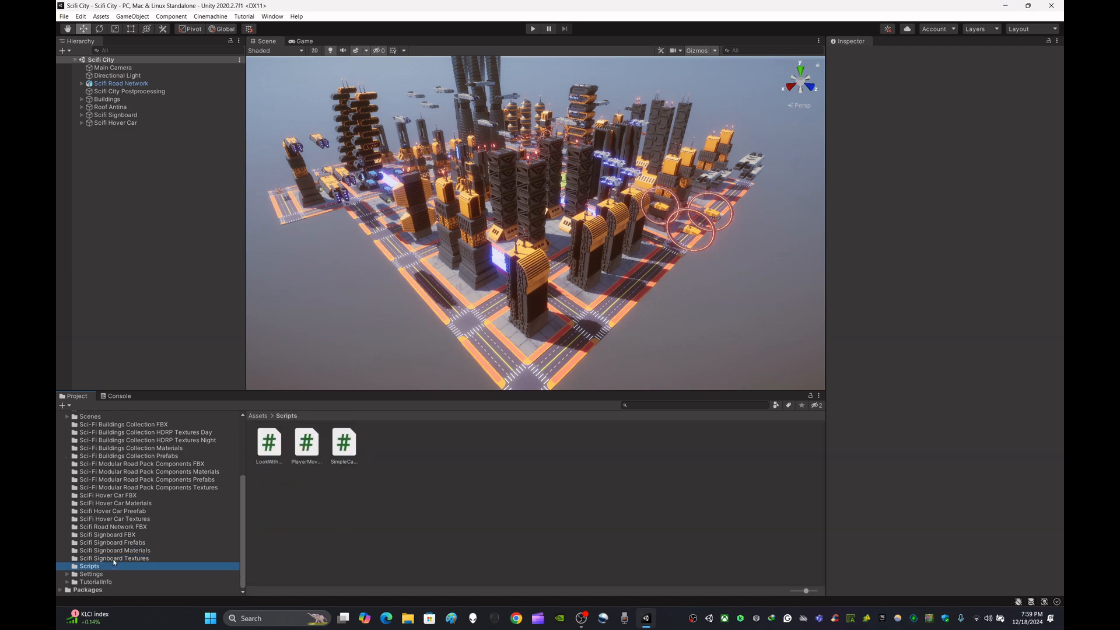
{"action": "left_click", "coordinate": [115, 560]}
{"action": "scroll", "coordinate": [145, 502], "scroll_direction": "up", "scroll_amount": 4}
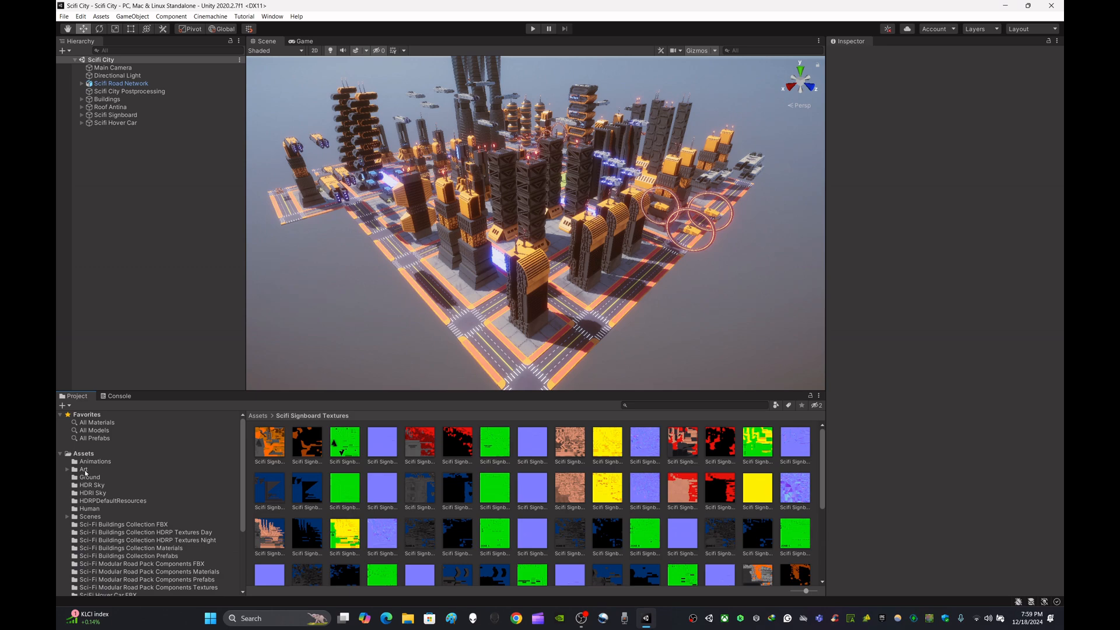
Step: Look through the Art, Ground, HDR Sky, HDRI Sky, HDRPDefaultResources, Human and Scenes folders, ending at the root Assets folder
{"action": "left_click", "coordinate": [87, 470]}
{"action": "left_click", "coordinate": [90, 478]}
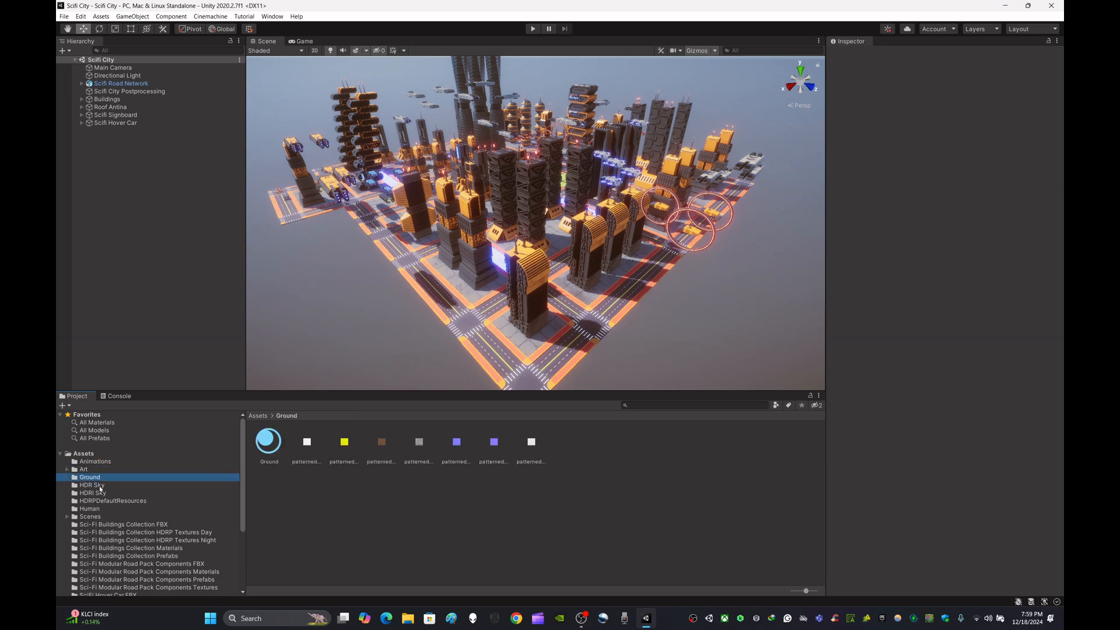
{"action": "left_click", "coordinate": [94, 485]}
{"action": "left_click", "coordinate": [97, 478]}
{"action": "left_click", "coordinate": [97, 486]}
{"action": "left_click", "coordinate": [99, 494]}
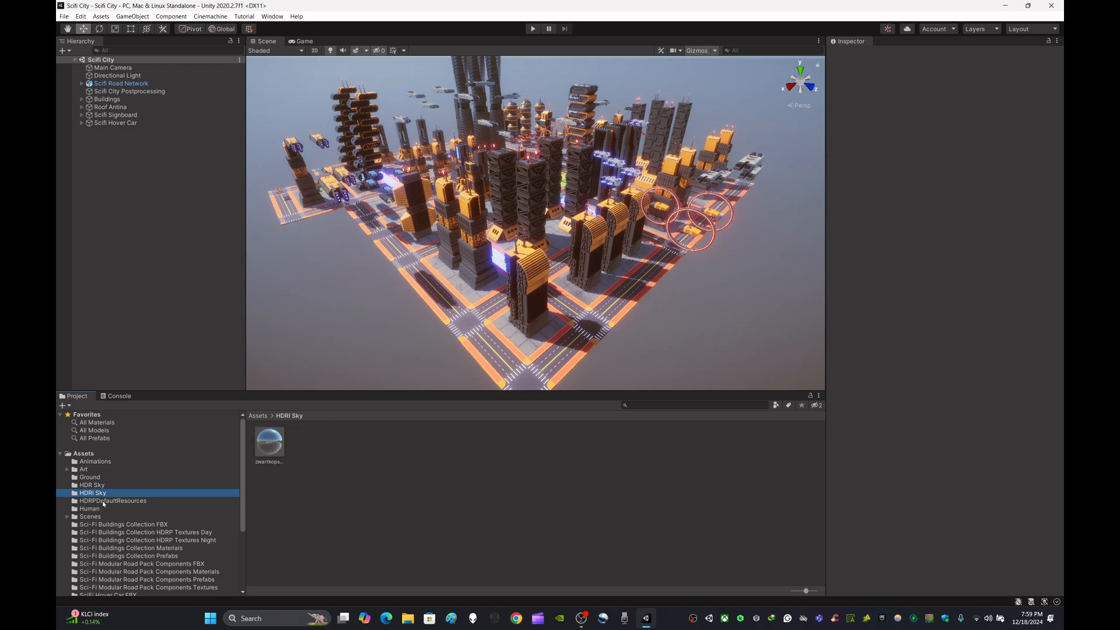
{"action": "left_click", "coordinate": [100, 502]}
{"action": "left_click", "coordinate": [96, 510]}
{"action": "left_click", "coordinate": [97, 517]}
{"action": "left_click", "coordinate": [100, 525]}
{"action": "scroll", "coordinate": [128, 534], "scroll_direction": "down", "scroll_amount": 4}
{"action": "left_click", "coordinate": [193, 567]}
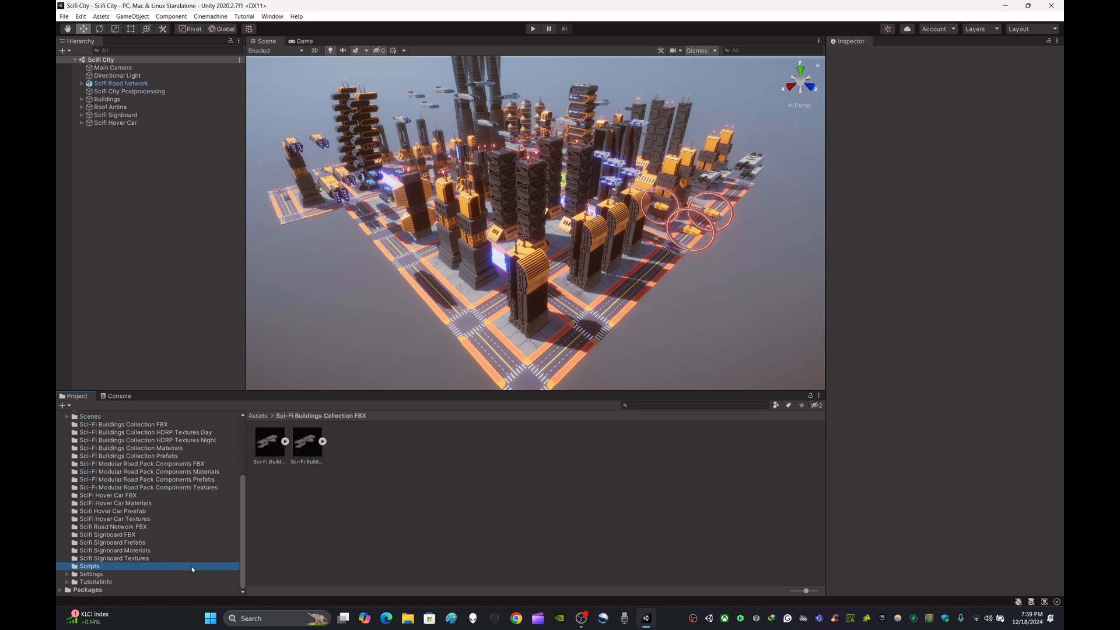
{"action": "scroll", "coordinate": [195, 563], "scroll_direction": "up", "scroll_amount": 4}
{"action": "left_click", "coordinate": [96, 510]}
{"action": "left_click", "coordinate": [97, 502]}
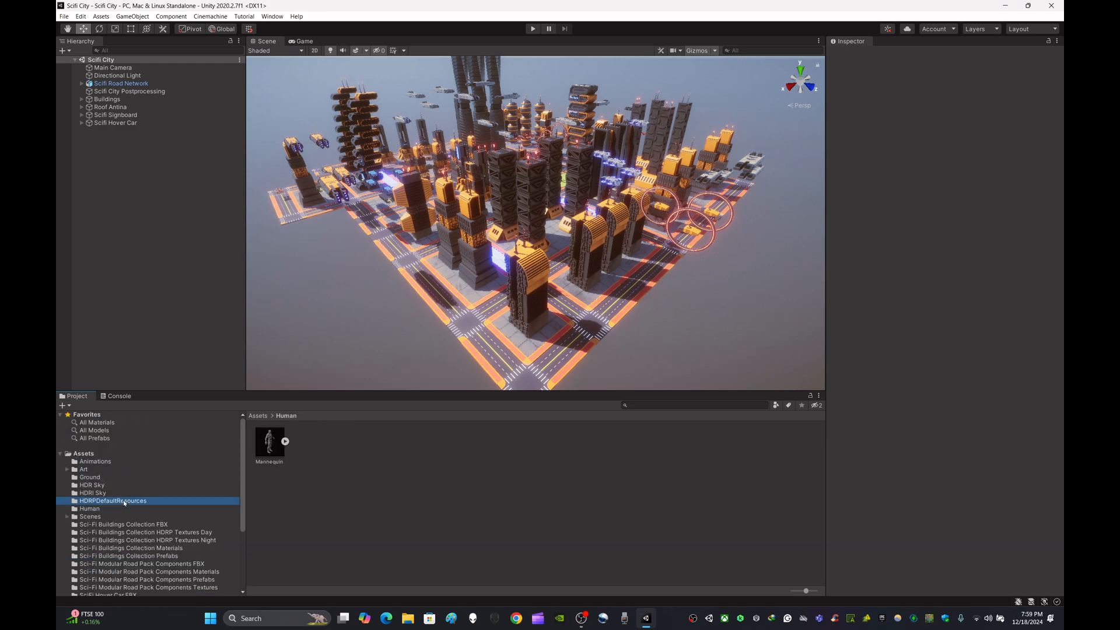
{"action": "left_click", "coordinate": [258, 416]}
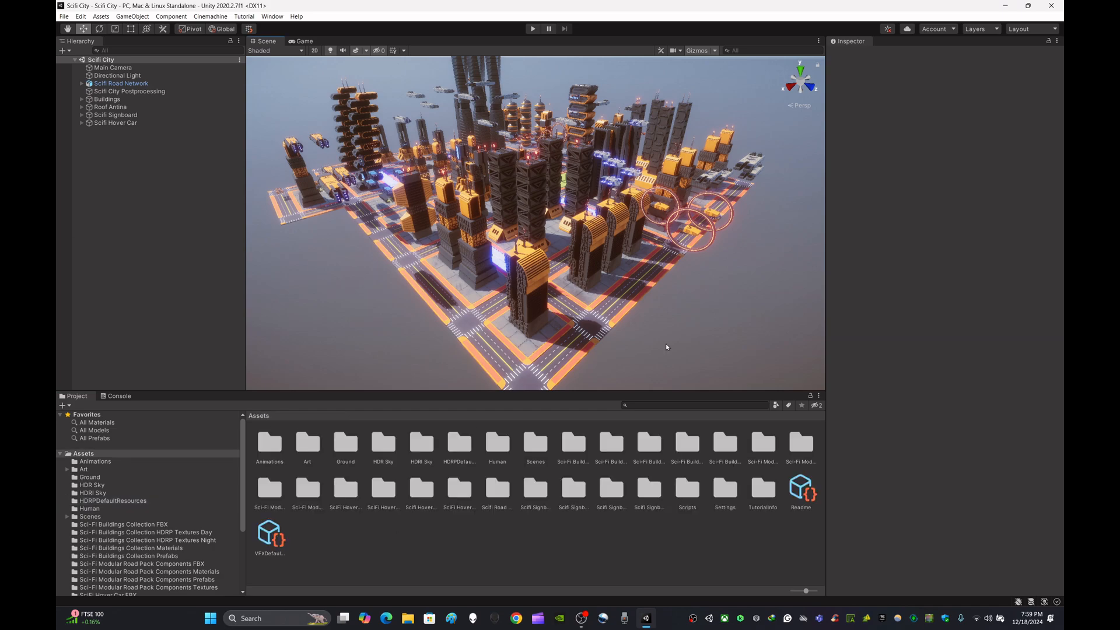
Step: Maximize the scene view and fly between the buildings to inspect the streets, parks and hover cars
{"action": "key", "text": "w"}
{"action": "right_click_drag", "start_coordinate": [607, 249], "coordinate": [625, 235]}
{"action": "left_click", "coordinate": [818, 42]}
{"action": "left_click", "coordinate": [845, 51]}
{"action": "right_click_drag", "start_coordinate": [752, 291], "coordinate": [573, 159]}
{"action": "key", "text": "s"}
{"action": "key", "text": "w"}
{"action": "key", "text": "s"}
{"action": "key", "text": "w"}
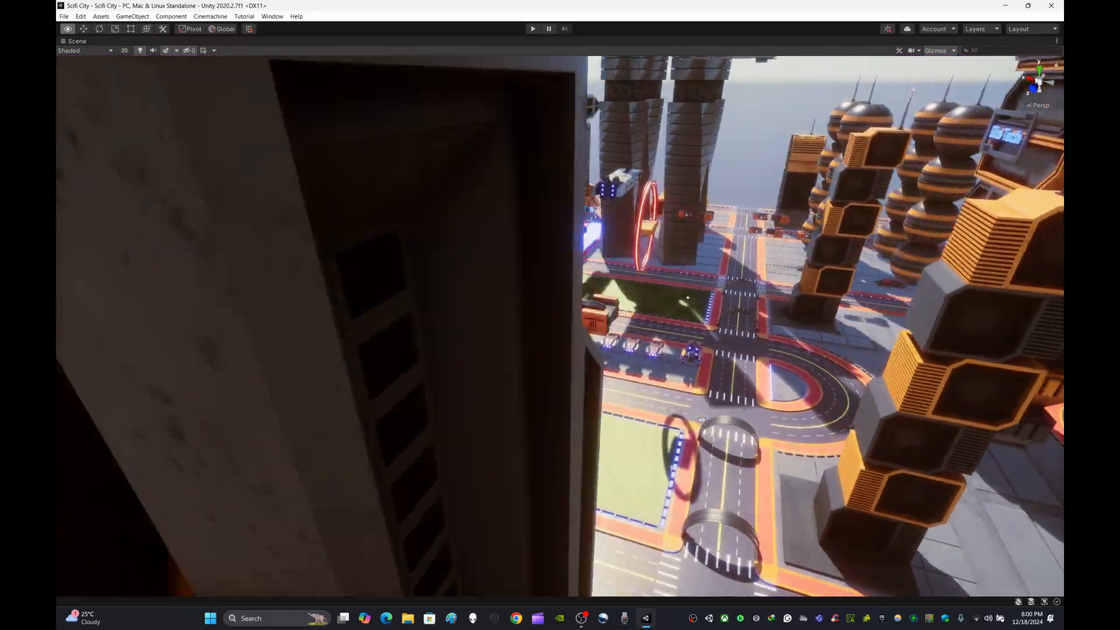
Step: Move the red ITS signboard on the lattice tower sideways against the wall and check it from behind
{"action": "right_click_drag", "start_coordinate": [701, 420], "coordinate": [262, 421]}
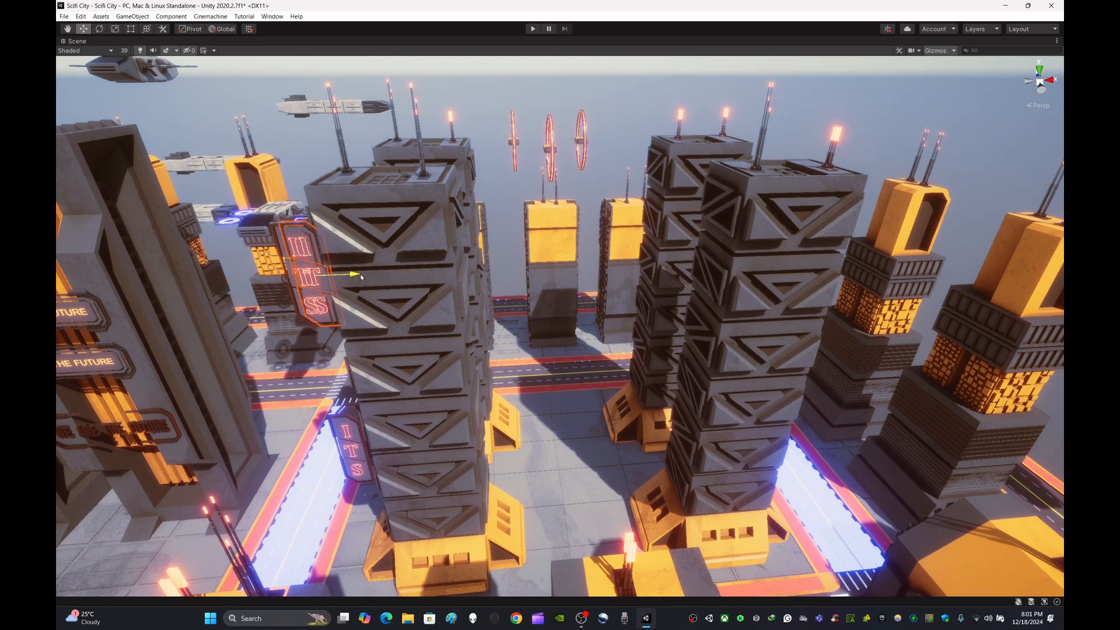
{"action": "right_click_drag", "start_coordinate": [601, 286], "coordinate": [505, 274]}
{"action": "key", "text": "w"}
{"action": "key", "text": "d"}
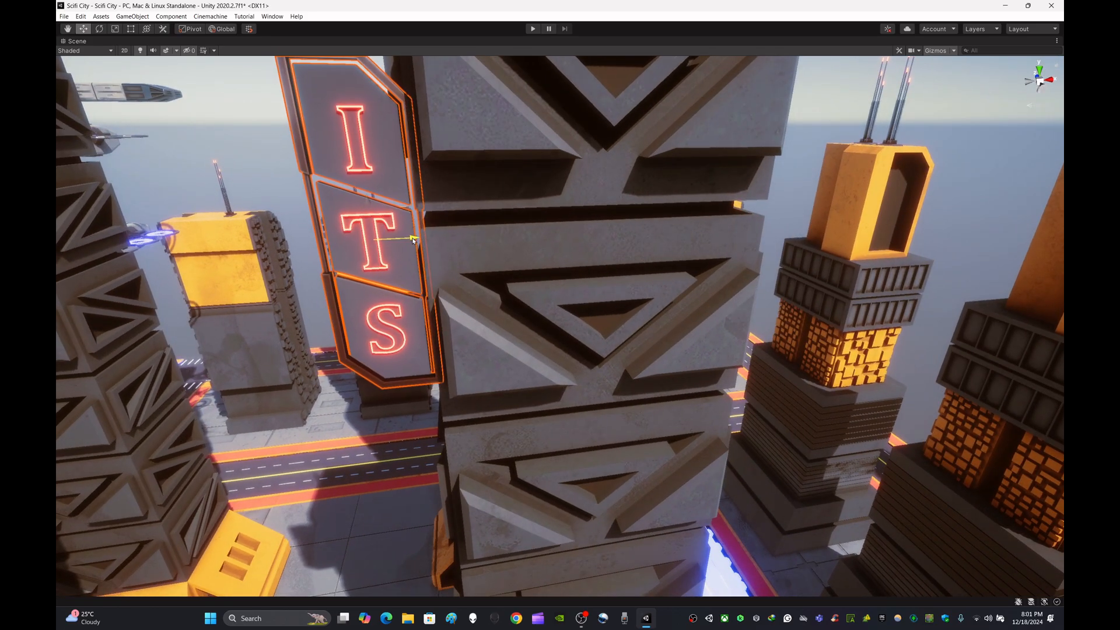
{"action": "left_click_drag", "start_coordinate": [404, 238], "coordinate": [878, 268], "text": "alt"}
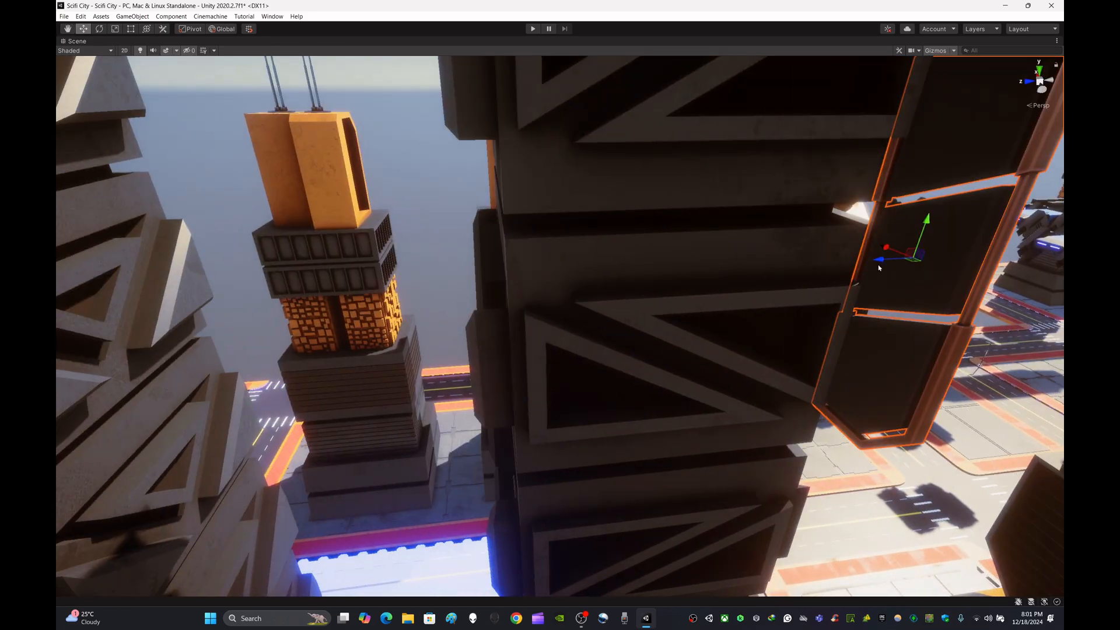
{"action": "key", "text": "s"}
Step: Review the finished city from several sides, including the outer roads and the new hover cars
{"action": "right_click_drag", "start_coordinate": [556, 269], "coordinate": [403, 328]}
{"action": "key", "text": "d"}
{"action": "key", "text": "w"}
{"action": "key", "text": "s"}
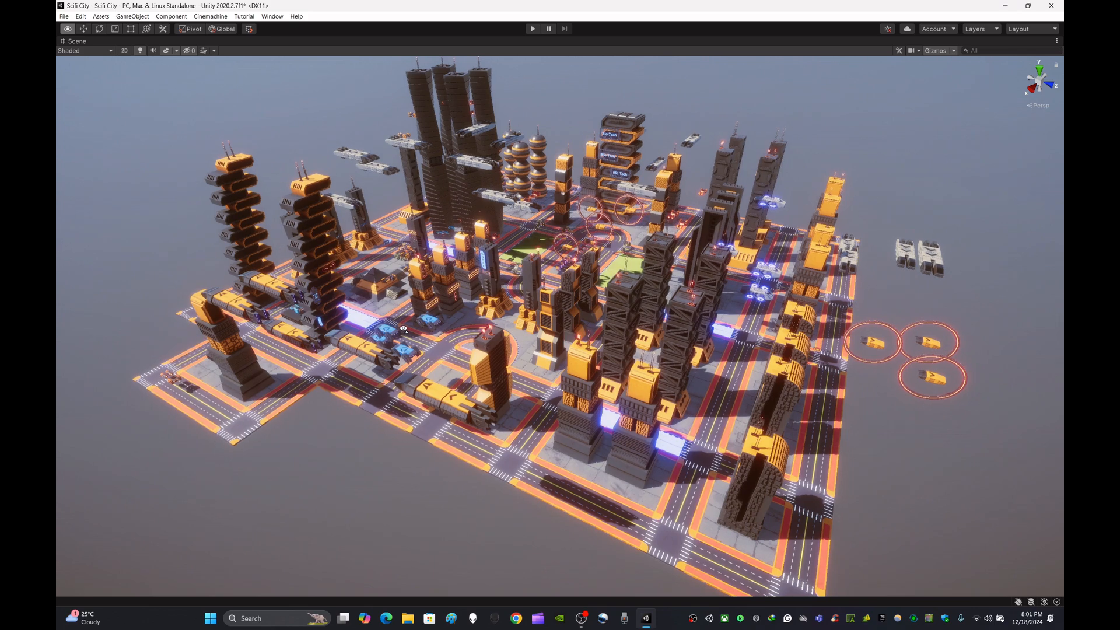
{"action": "right_click_drag", "start_coordinate": [521, 337], "coordinate": [168, 348]}
{"action": "left_click_drag", "start_coordinate": [520, 378], "coordinate": [1026, 329], "text": "alt"}
{"action": "left_click_drag", "start_coordinate": [758, 356], "coordinate": [758, 350], "text": "alt"}
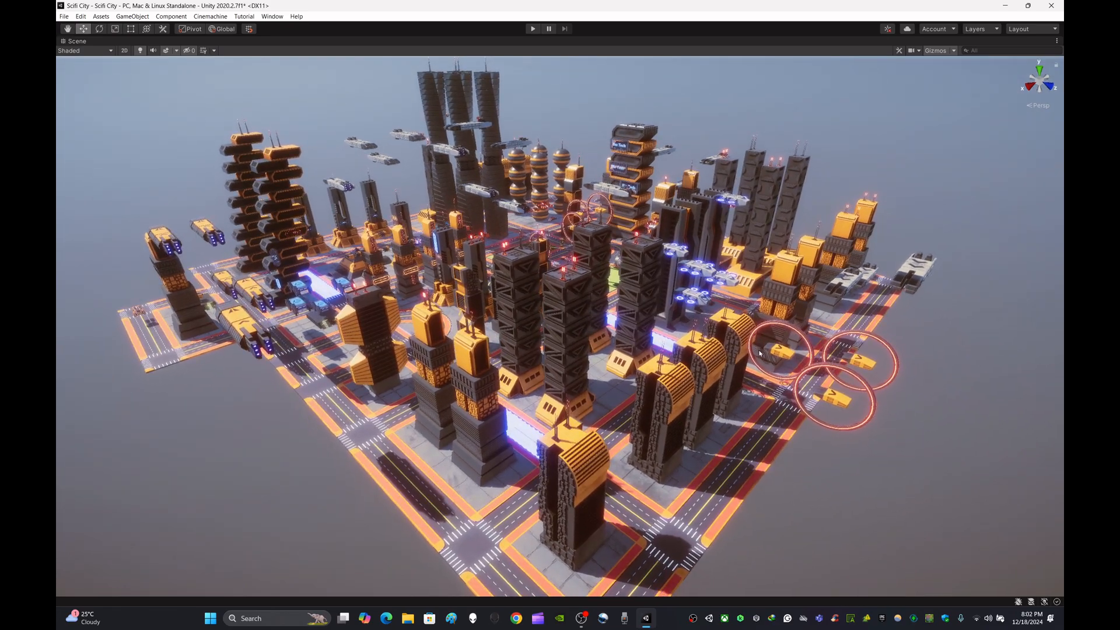
Step: Frame the whole city from its outer corner and restore the normal editor layout
{"action": "mouse_move", "coordinate": [760, 348]}
{"action": "right_mouse_down"}
{"action": "mouse_move", "coordinate": [751, 322]}
{"action": "mouse_move", "coordinate": [750, 349]}
{"action": "right_mouse_up"}
{"action": "key", "text": "w"}
{"action": "key", "text": "s"}
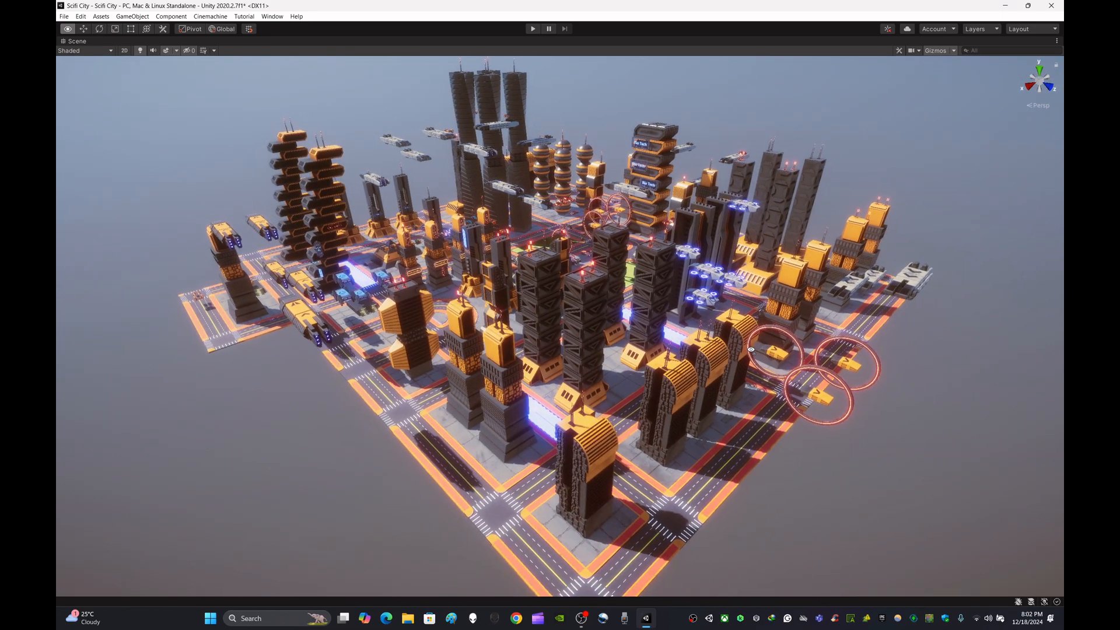
{"action": "mouse_move", "coordinate": [751, 349]}
{"action": "right_mouse_down"}
{"action": "mouse_move", "coordinate": [695, 346]}
{"action": "mouse_move", "coordinate": [753, 303]}
{"action": "mouse_move", "coordinate": [797, 330]}
{"action": "mouse_move", "coordinate": [739, 345]}
{"action": "mouse_move", "coordinate": [754, 355]}
{"action": "right_mouse_up"}
{"action": "key", "text": "w"}
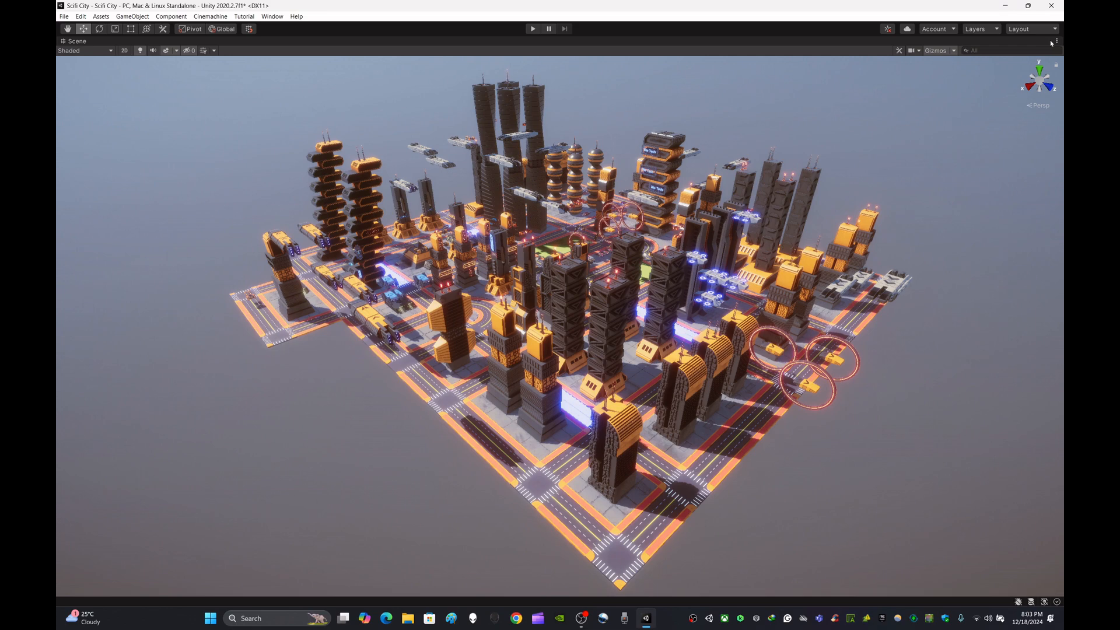
{"action": "left_click", "coordinate": [1008, 53]}
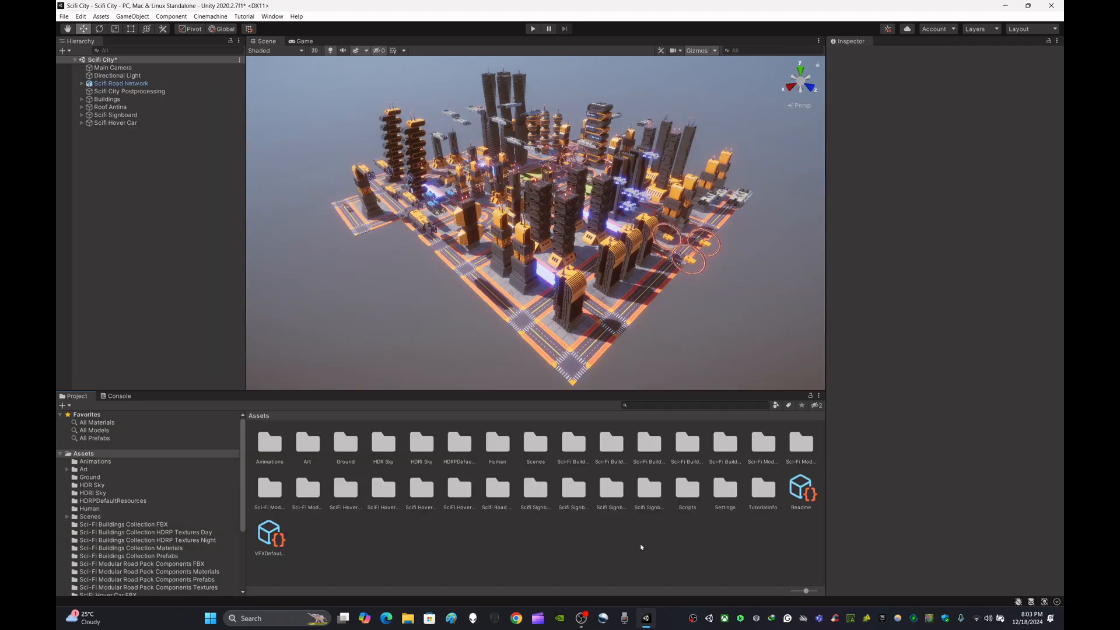